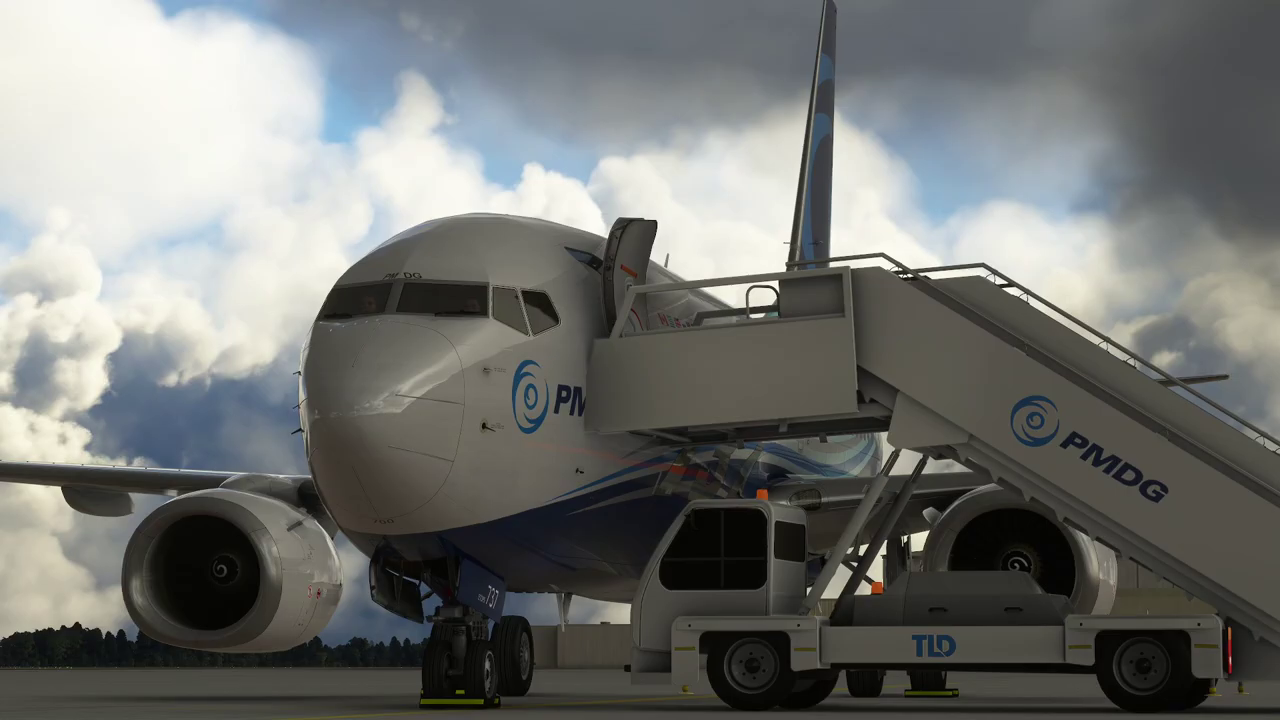
Leave the exterior camera of the parked 737 for the flight-deck view.
{"action": "key", "text": "End"}
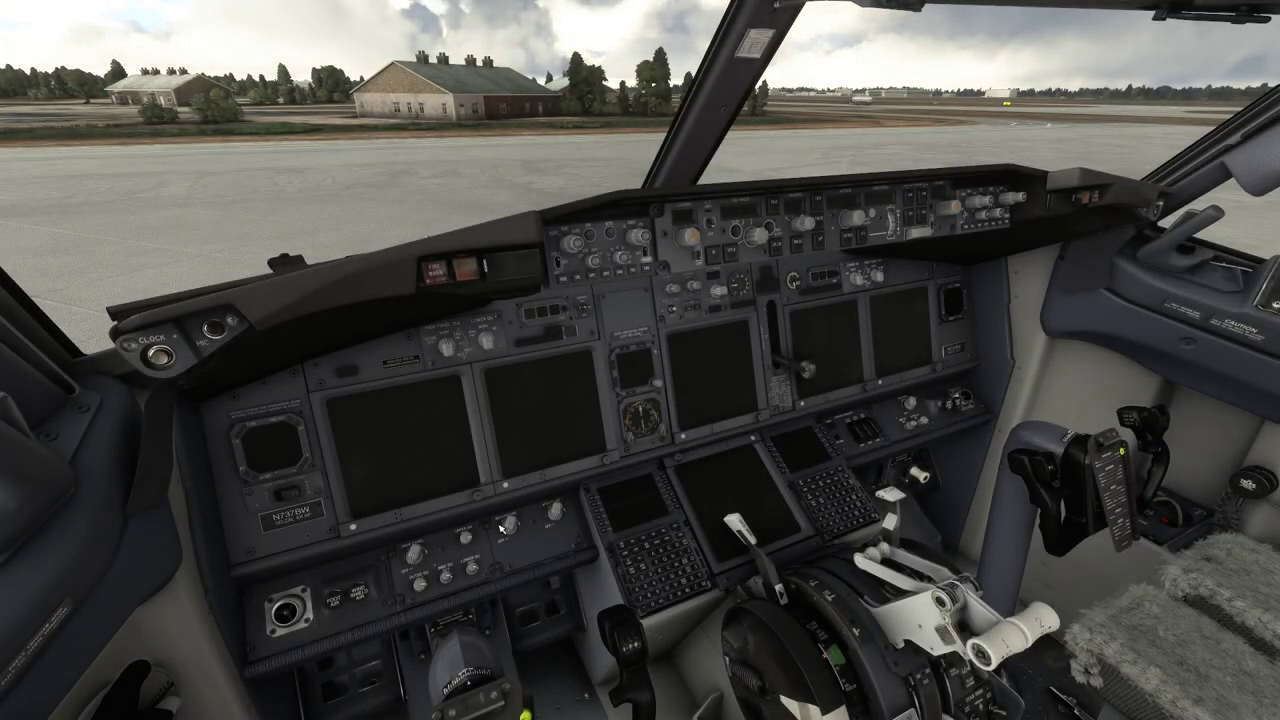
Turn the overhead BAT switch on, then bring the lit CDU MENU page back into view.
{"action": "scroll", "coordinate": [503, 527], "scroll_direction": "up", "scroll_amount": 3}
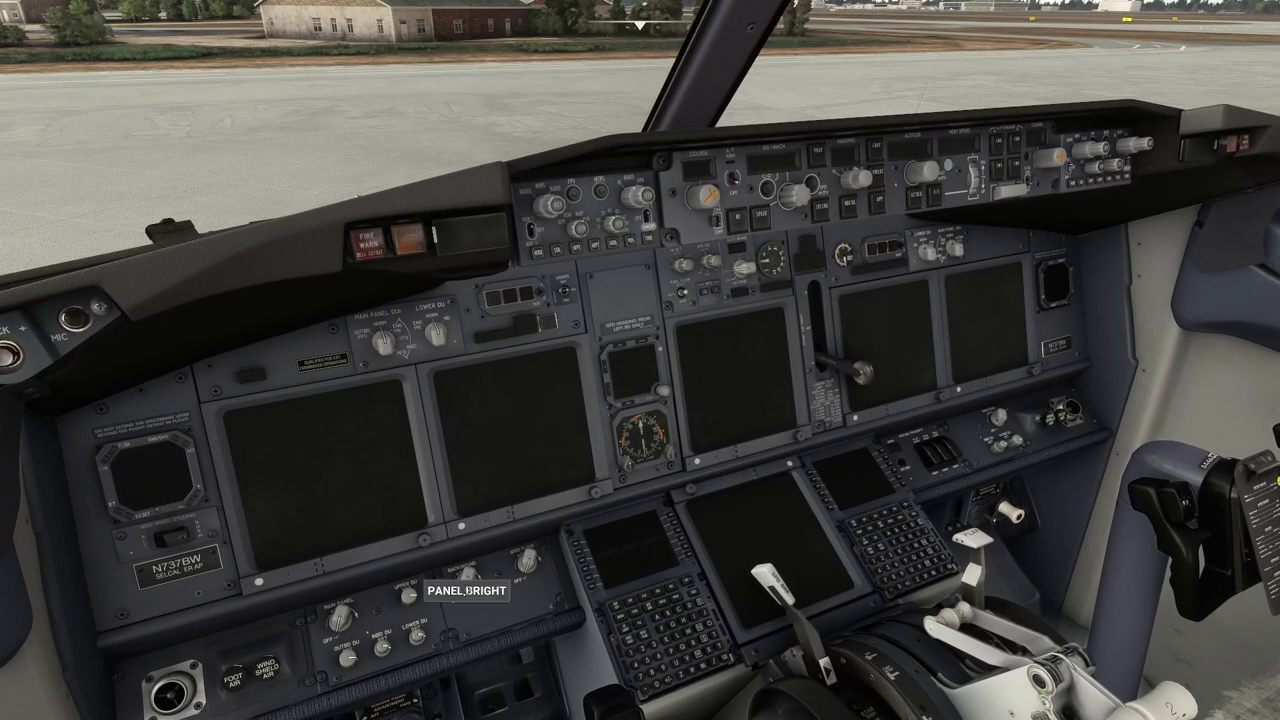
{"action": "key", "text": "alt+2"}
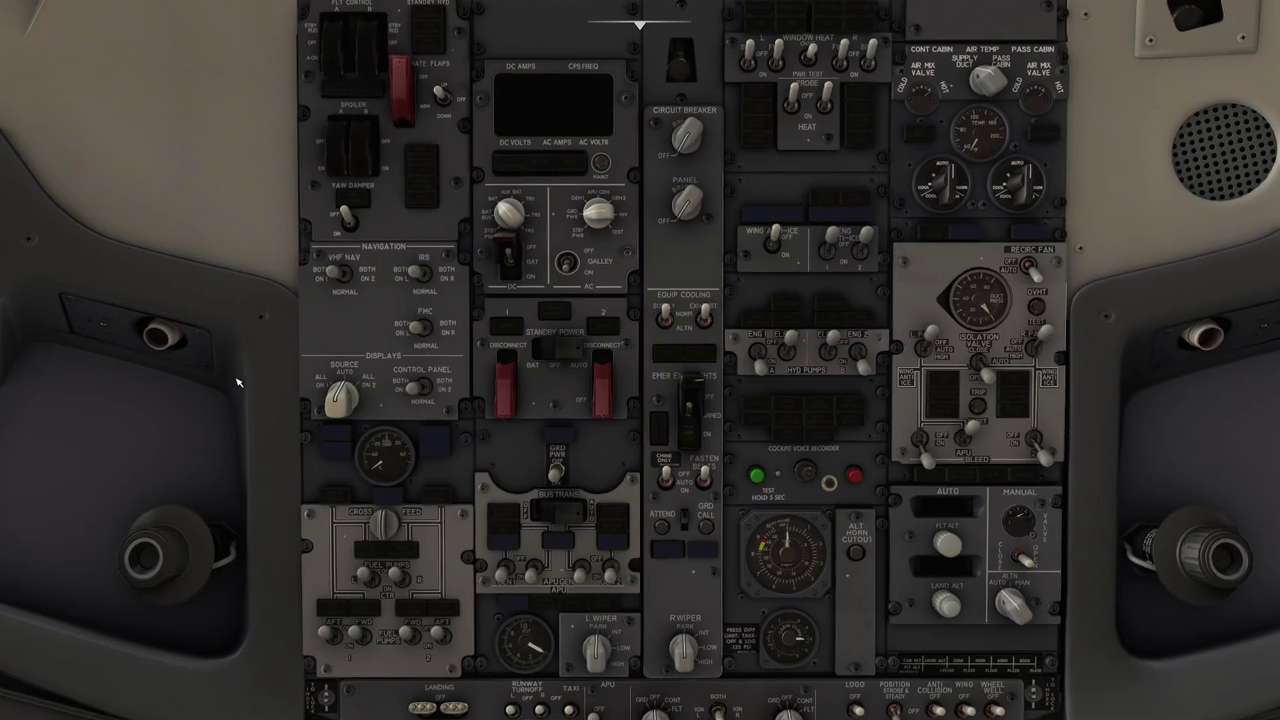
{"action": "left_click", "coordinate": [506, 257]}
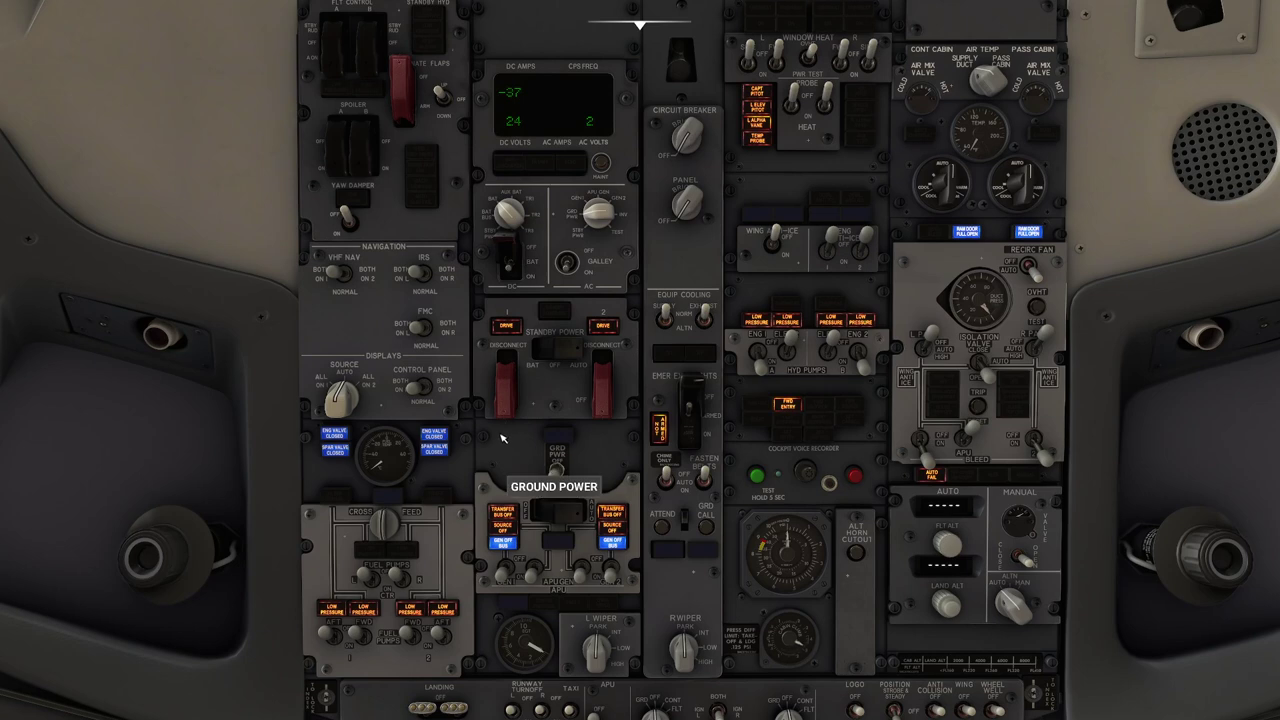
{"action": "key", "text": "alt+1"}
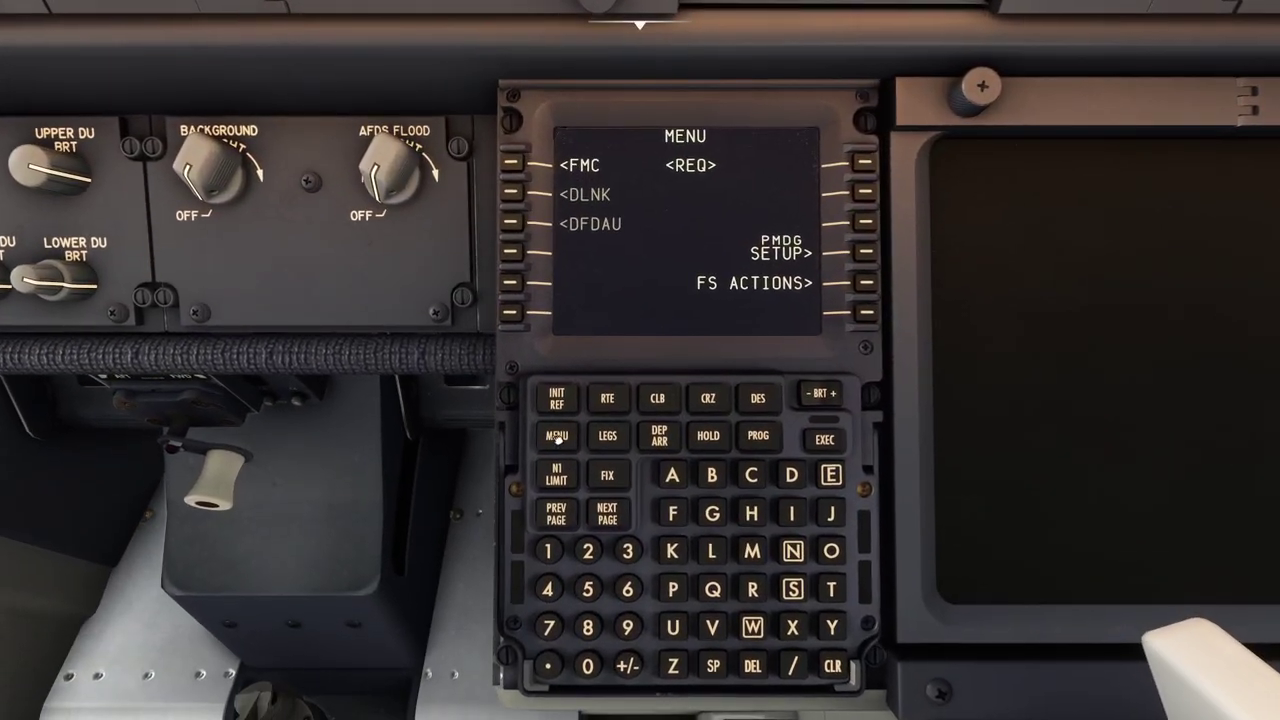
Request ground power via CDU FS ACTIONS > GROUND SERVICES and confirm the GPU cart outside.
{"action": "left_click", "coordinate": [857, 285]}
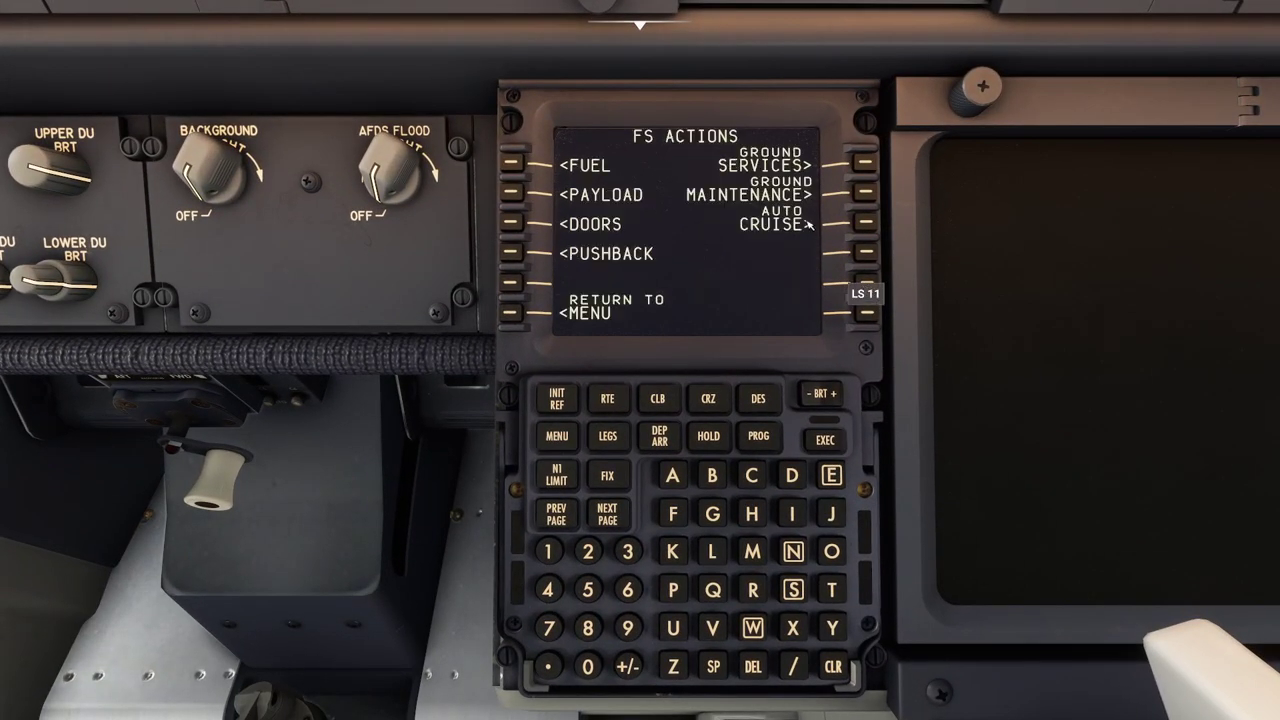
{"action": "left_click", "coordinate": [870, 167]}
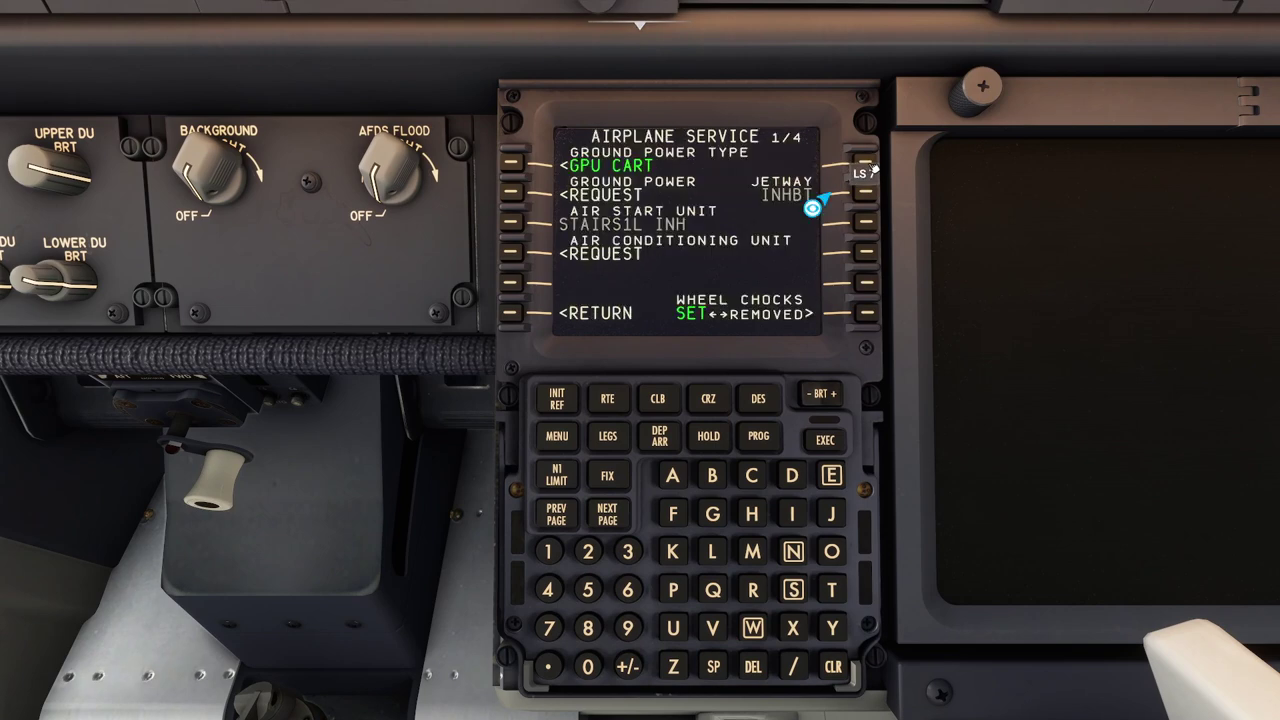
{"action": "left_click", "coordinate": [512, 192]}
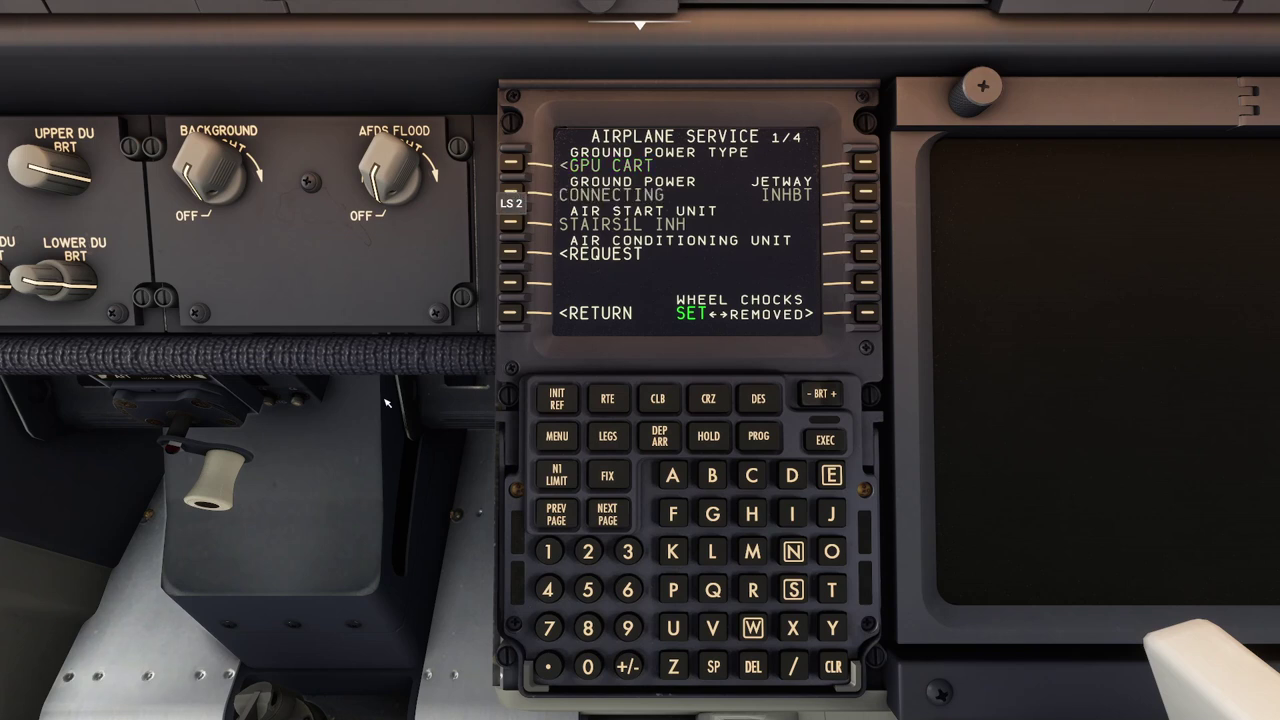
{"action": "key", "text": "End"}
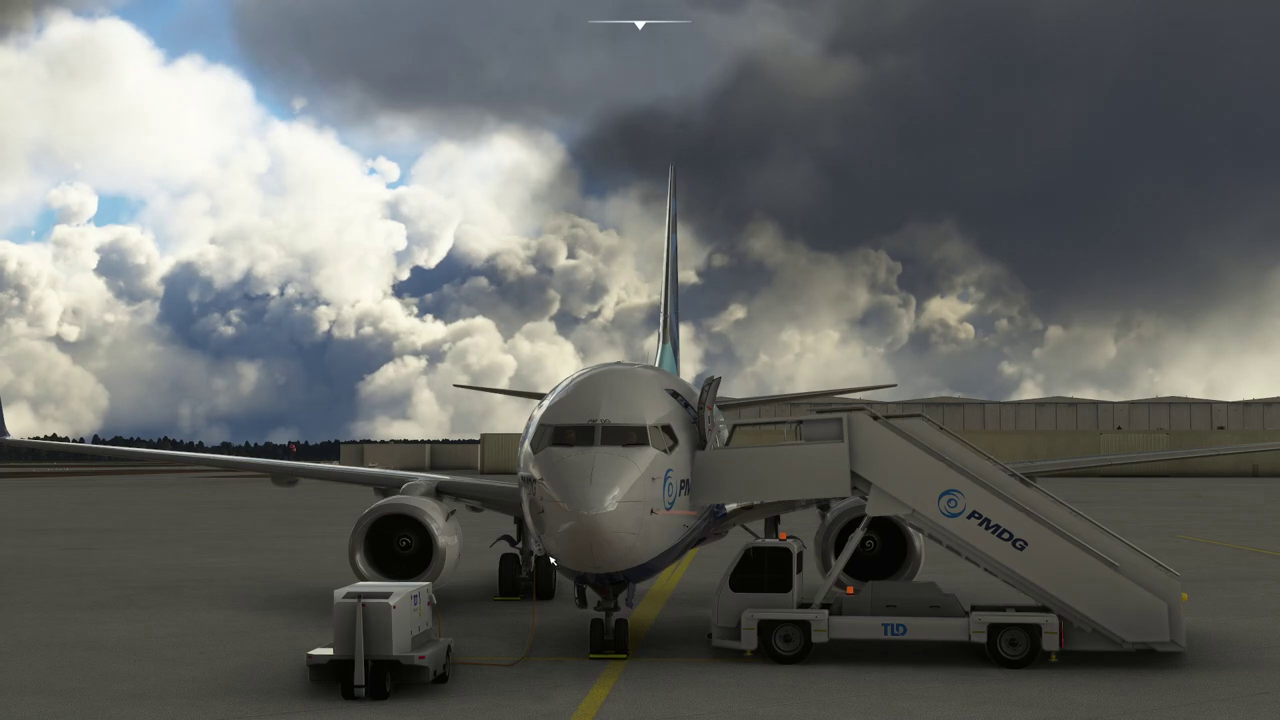
{"action": "key", "text": "End"}
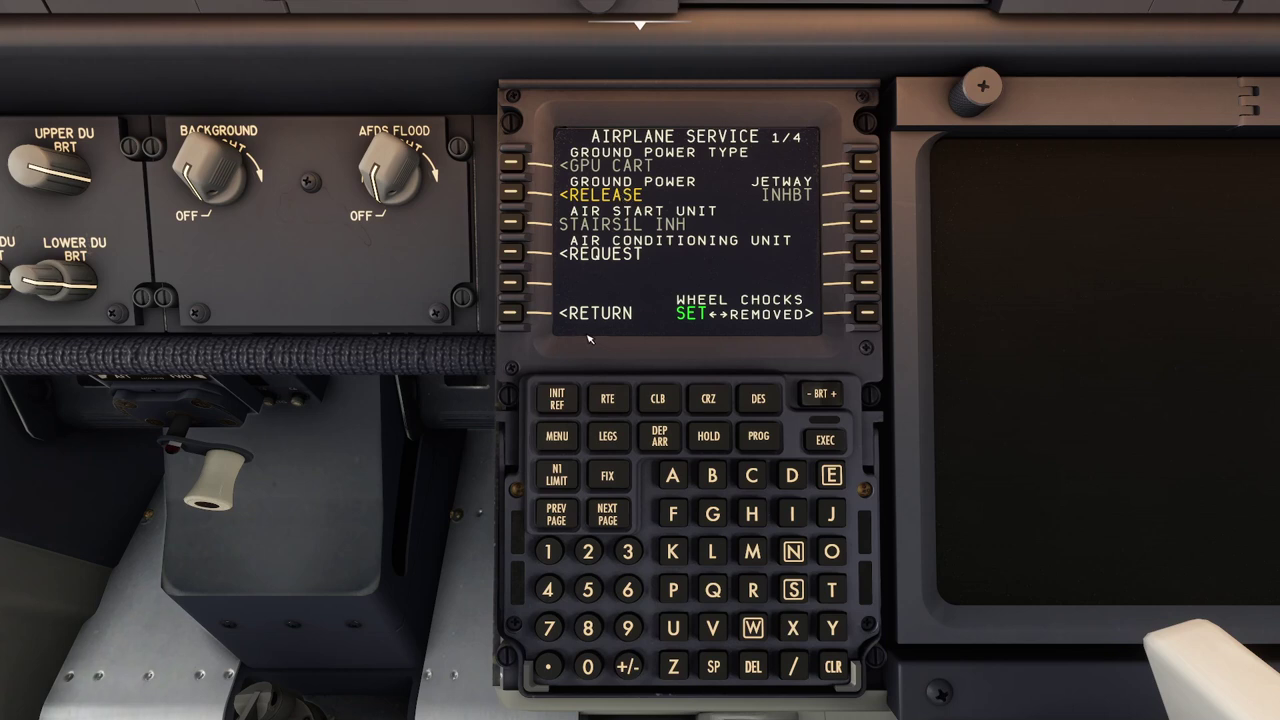
{"action": "key", "text": "alt+2"}
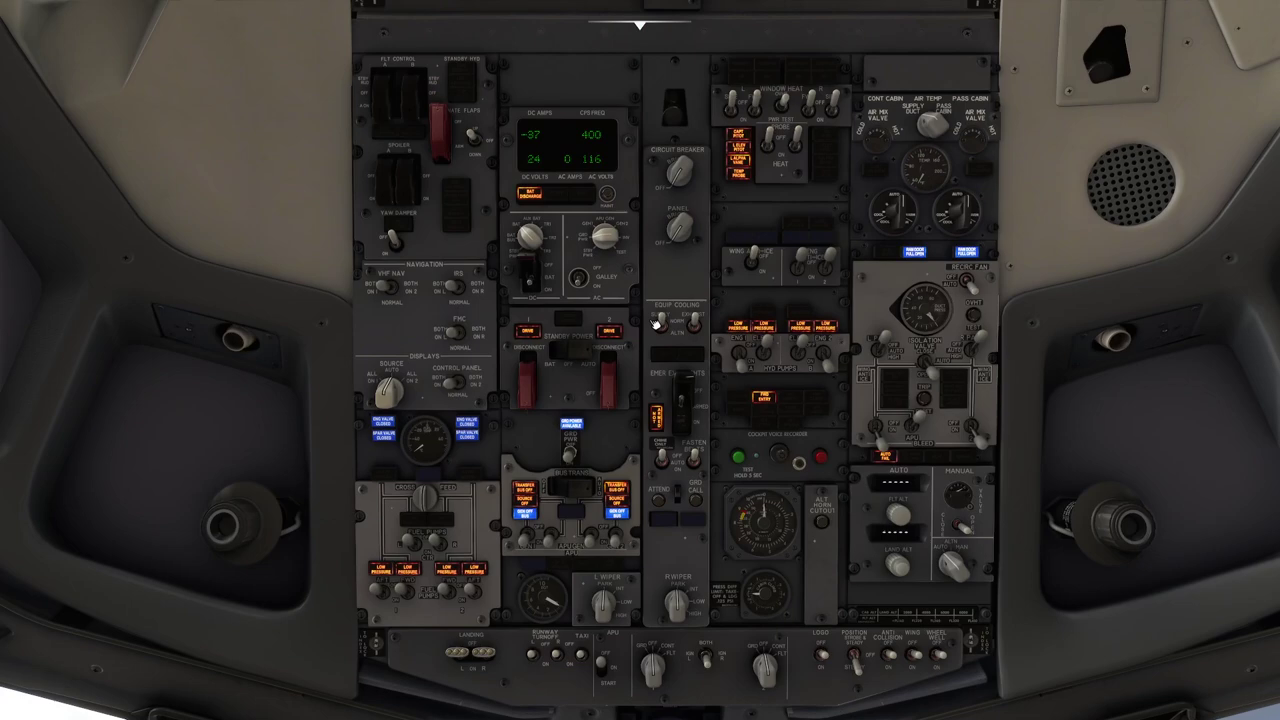
Switch the overhead GRD PWR switch to ON so the buses run from the GPU.
{"action": "left_click", "coordinate": [569, 452]}
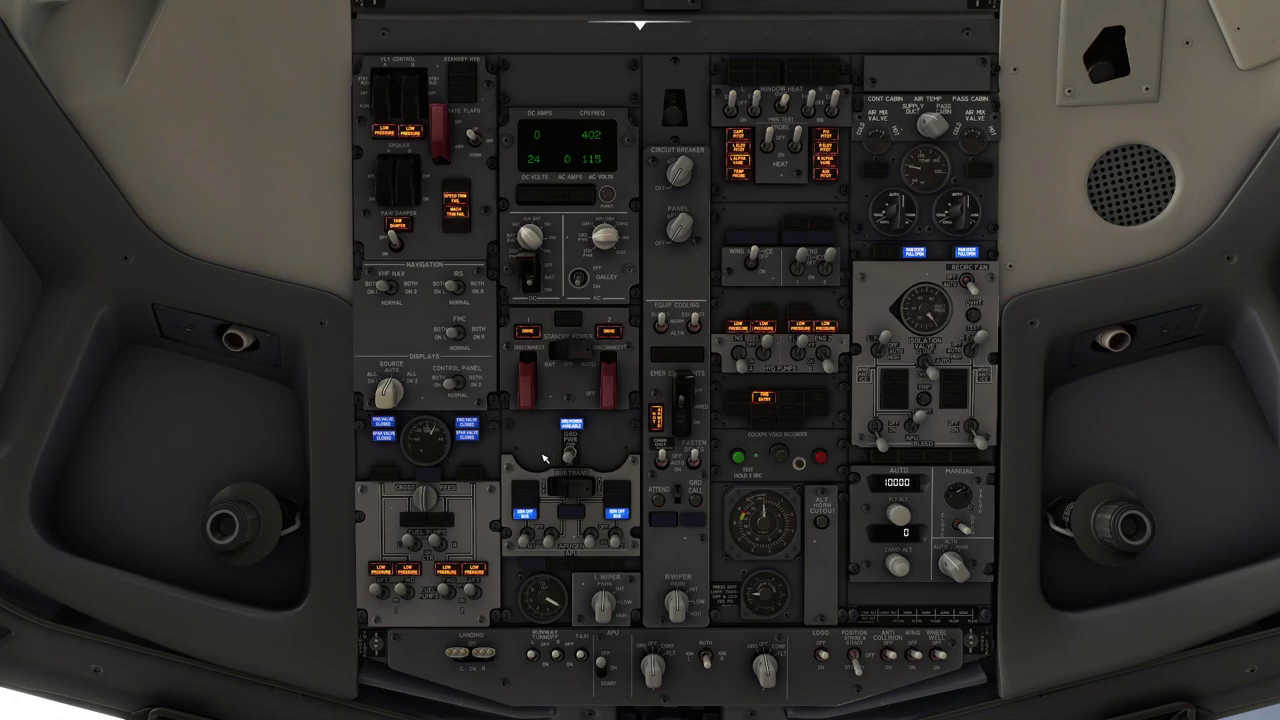
{"action": "key", "text": "alt+1"}
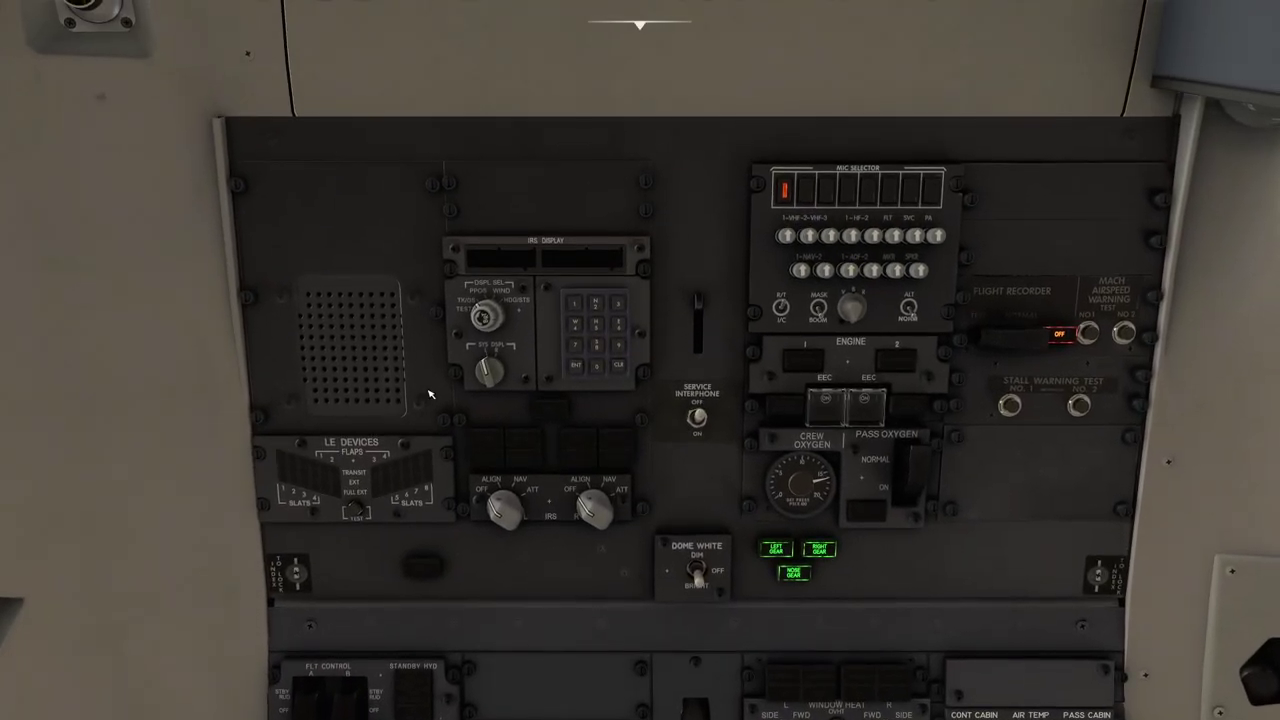
Turn both left and right IRS mode selectors to NAV to begin alignment.
{"action": "left_click", "coordinate": [528, 494]}
{"action": "left_click", "coordinate": [528, 494]}
{"action": "left_click", "coordinate": [593, 498]}
{"action": "left_click", "coordinate": [593, 498]}
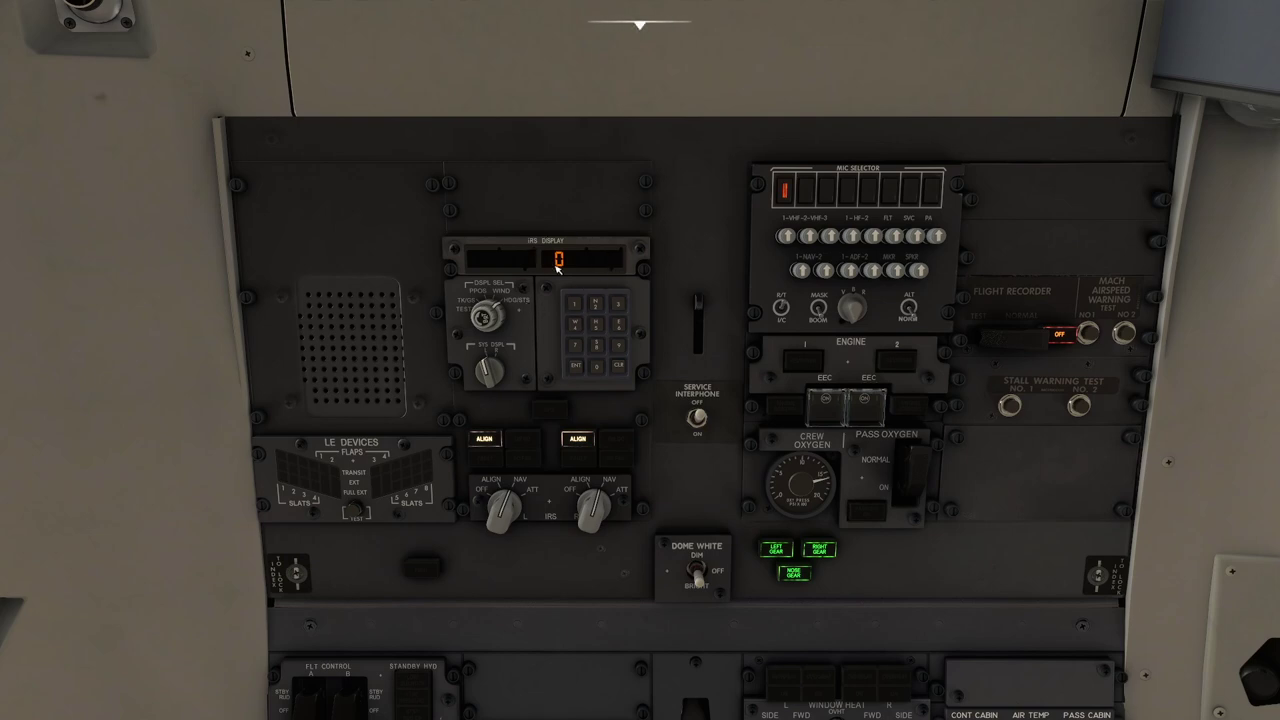
{"action": "key", "text": "ctrl+KP_8"}
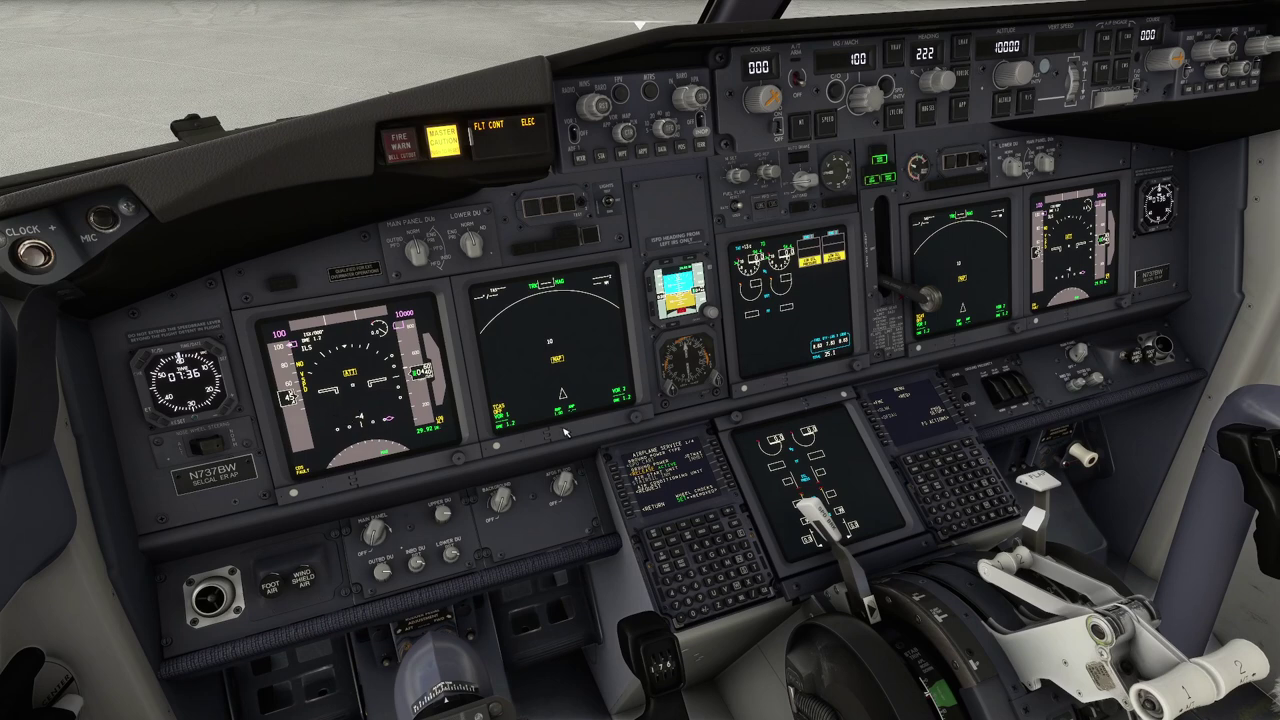
Pan and zoom the cockpit camera in on the captain's CDU.
{"action": "key", "text": "ctrl+KP_6"}
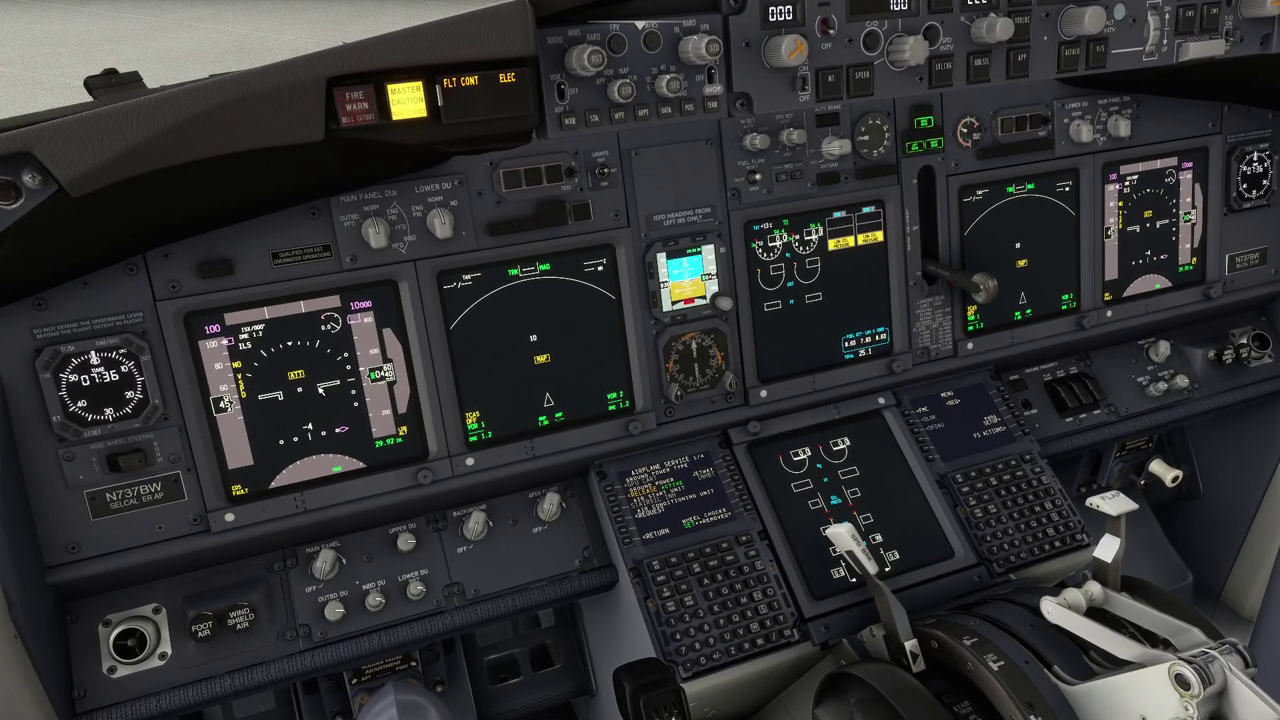
{"action": "key", "text": "ctrl+KP_5"}
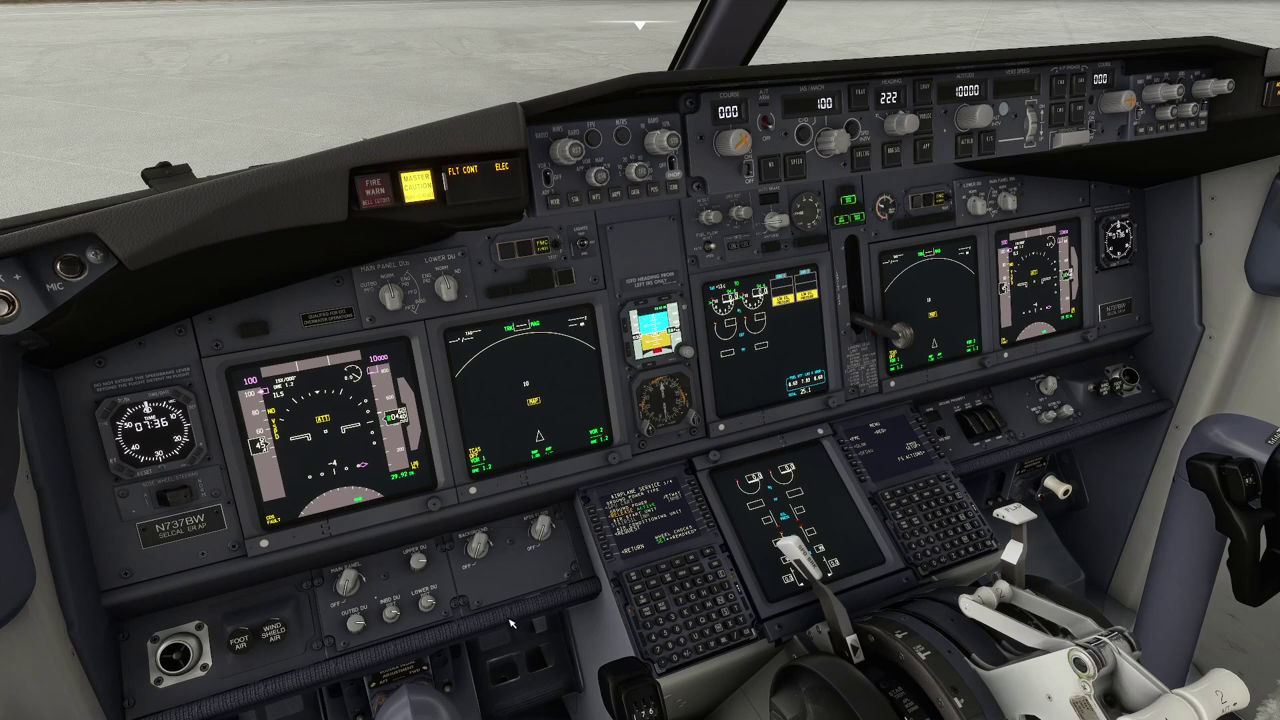
{"action": "key", "text": "KP_2"}
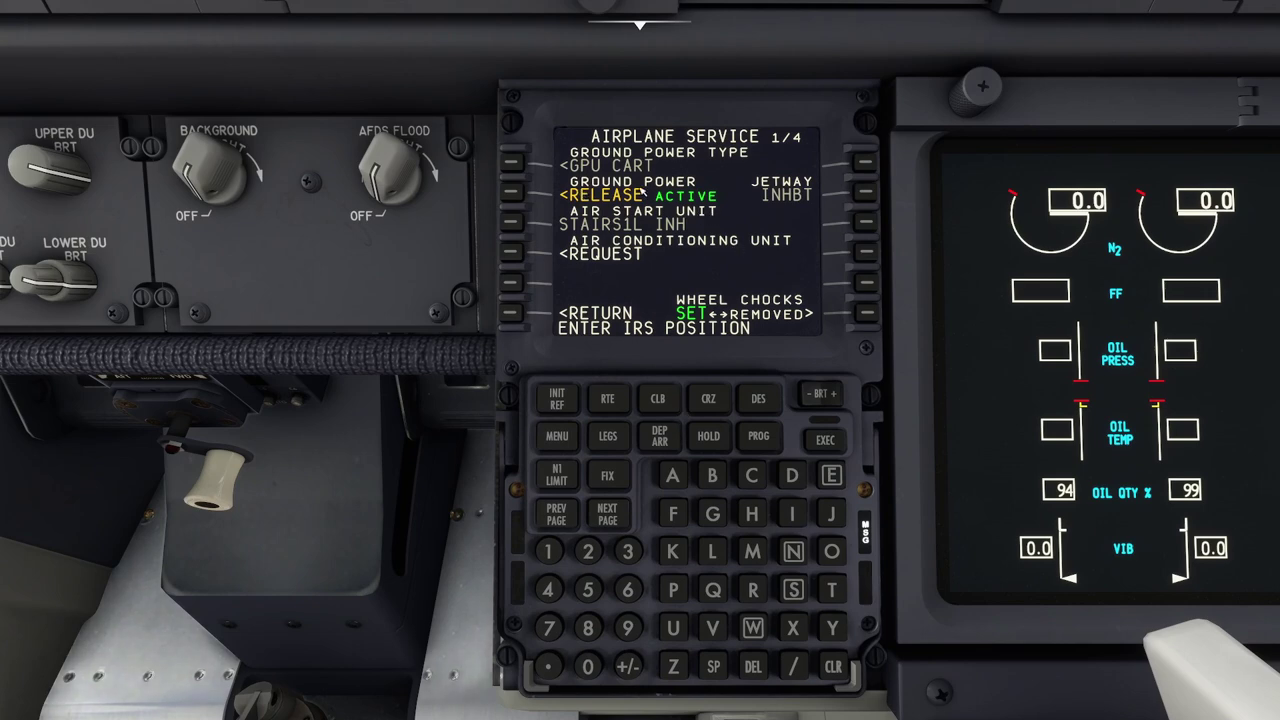
Browse the CDU service pages, then open FMC IDENT showing 737-700 and AIRAC-2204.
{"action": "left_click", "coordinate": [555, 440]}
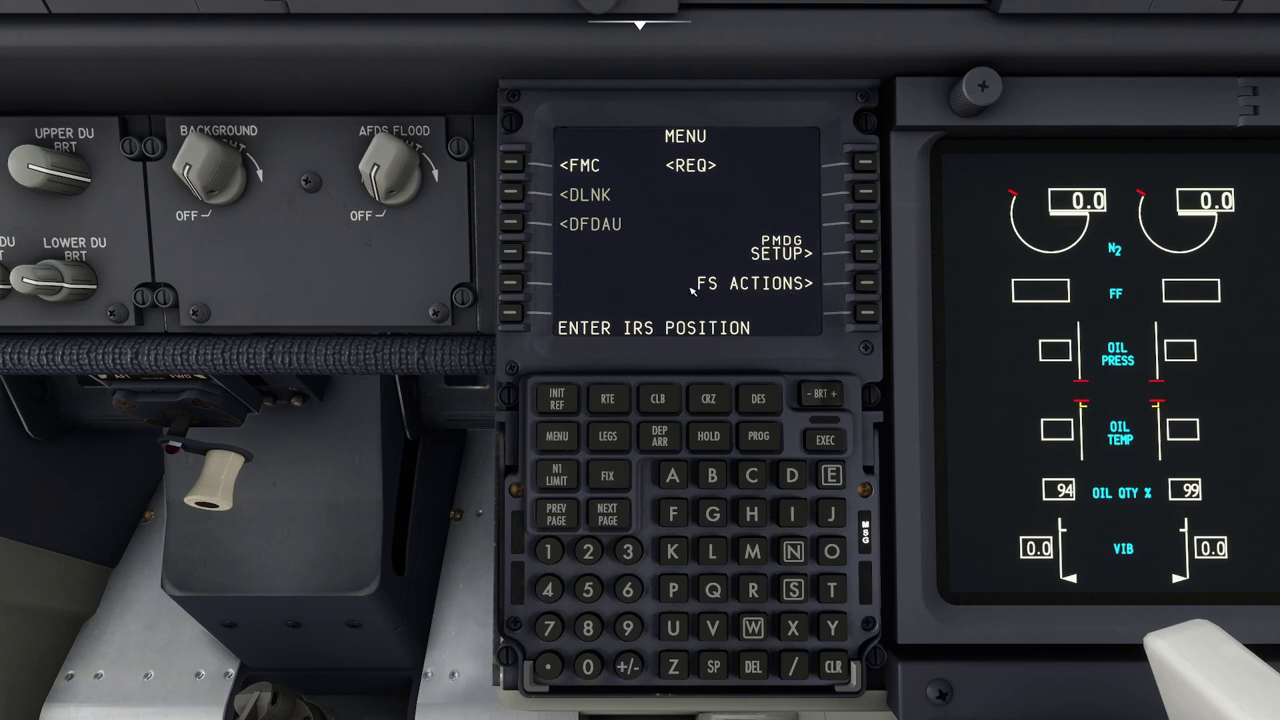
{"action": "left_click", "coordinate": [866, 284]}
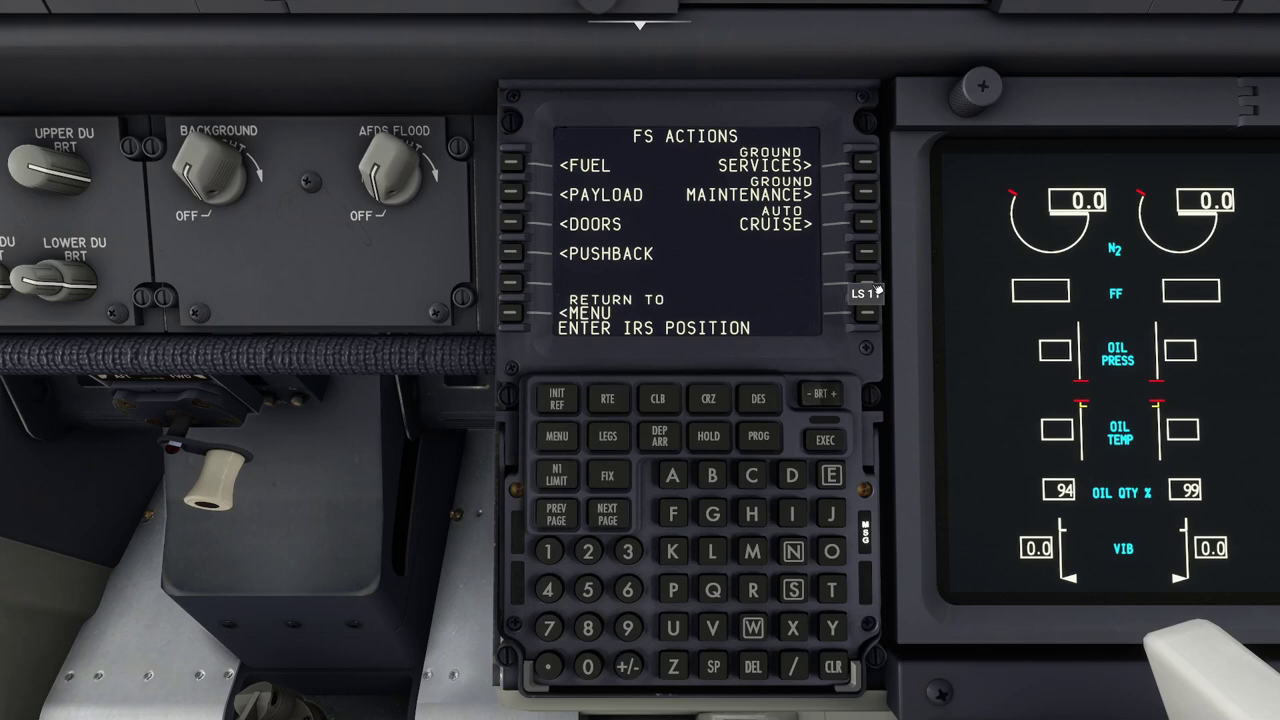
{"action": "left_click", "coordinate": [866, 163]}
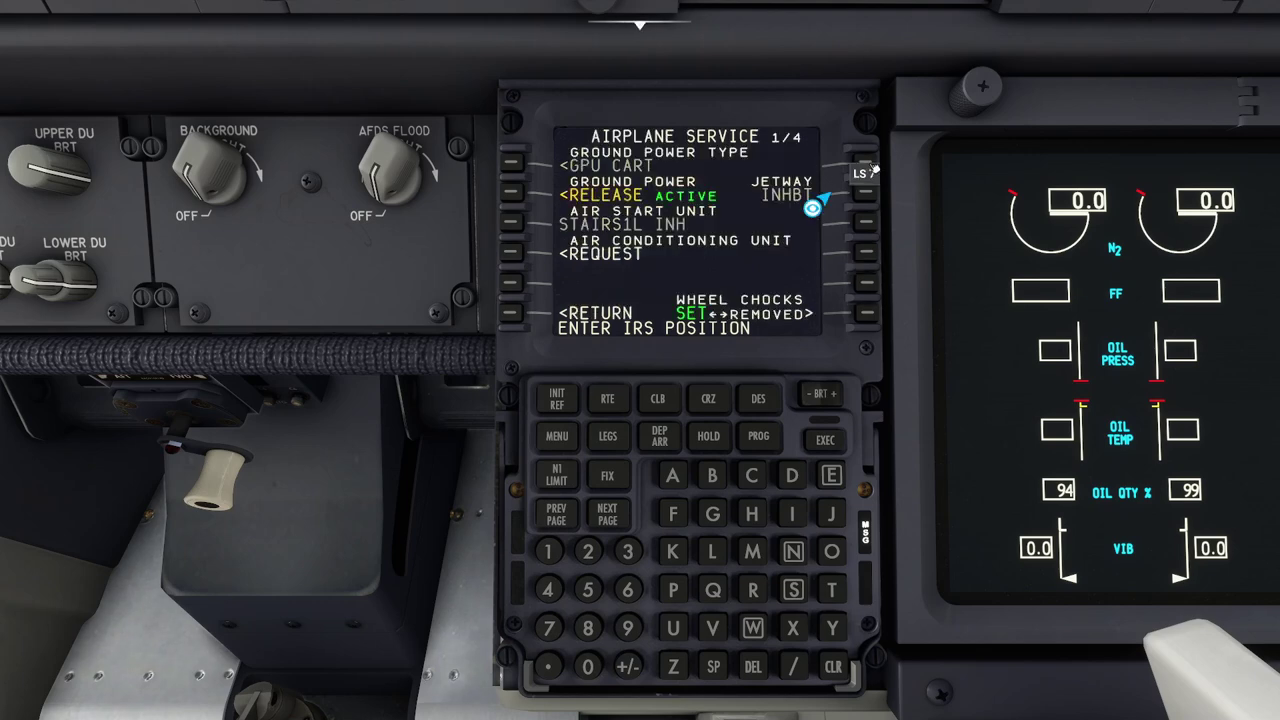
{"action": "left_click", "coordinate": [562, 442]}
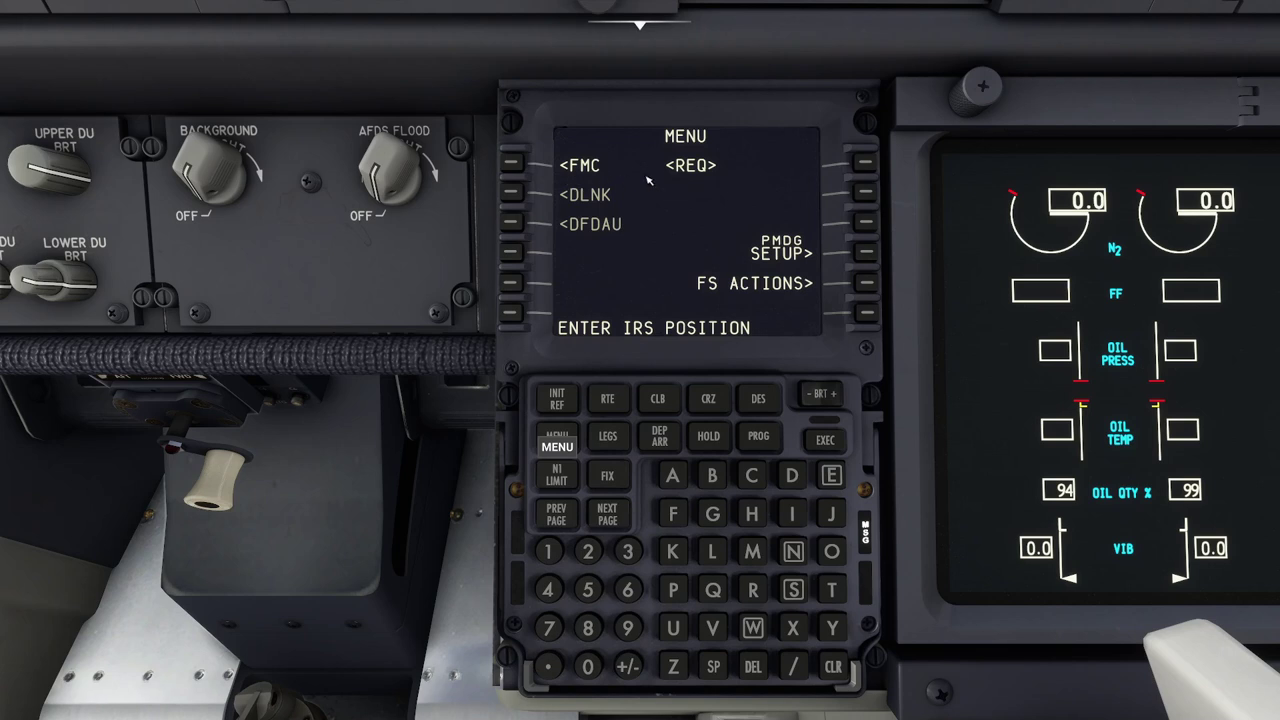
{"action": "left_click", "coordinate": [521, 167]}
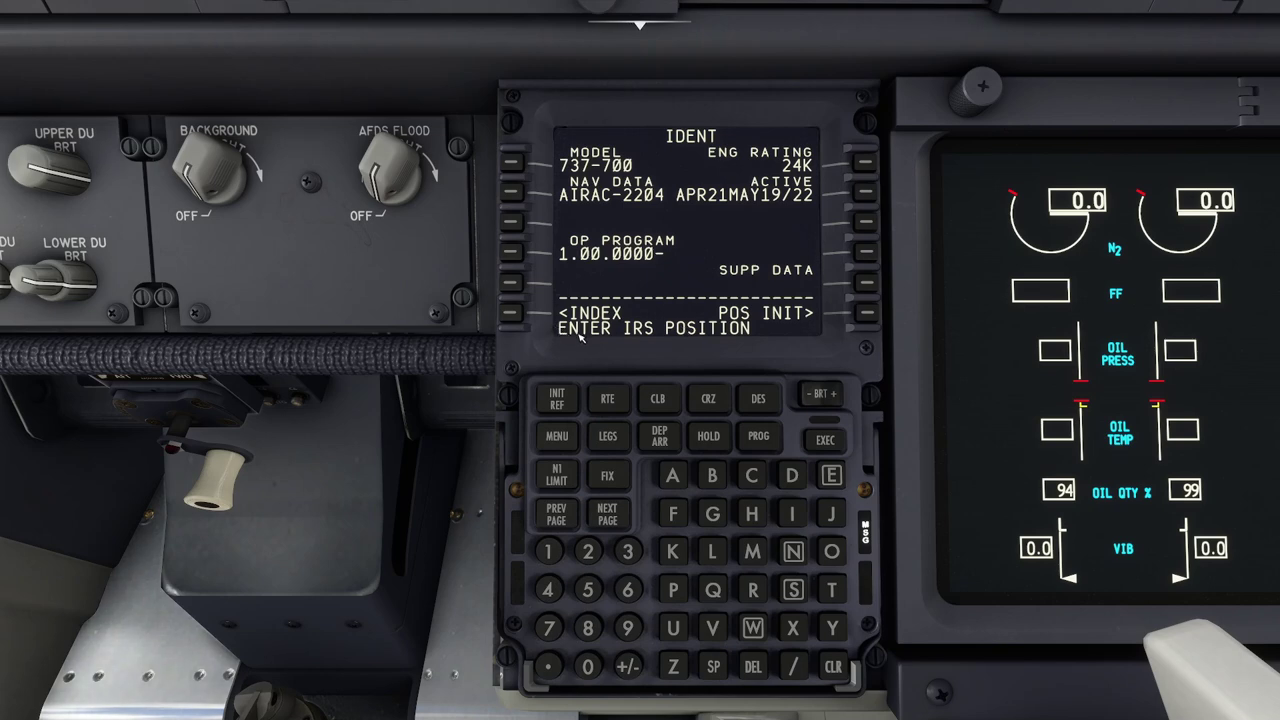
Clear the ENTER IRS POSITION scratchpad message and go to POS INIT page 1/3.
{"action": "left_click", "coordinate": [679, 476]}
{"action": "left_click", "coordinate": [679, 476]}
{"action": "left_click", "coordinate": [679, 476]}
{"action": "left_click", "coordinate": [679, 476]}
{"action": "left_click", "coordinate": [679, 476]}
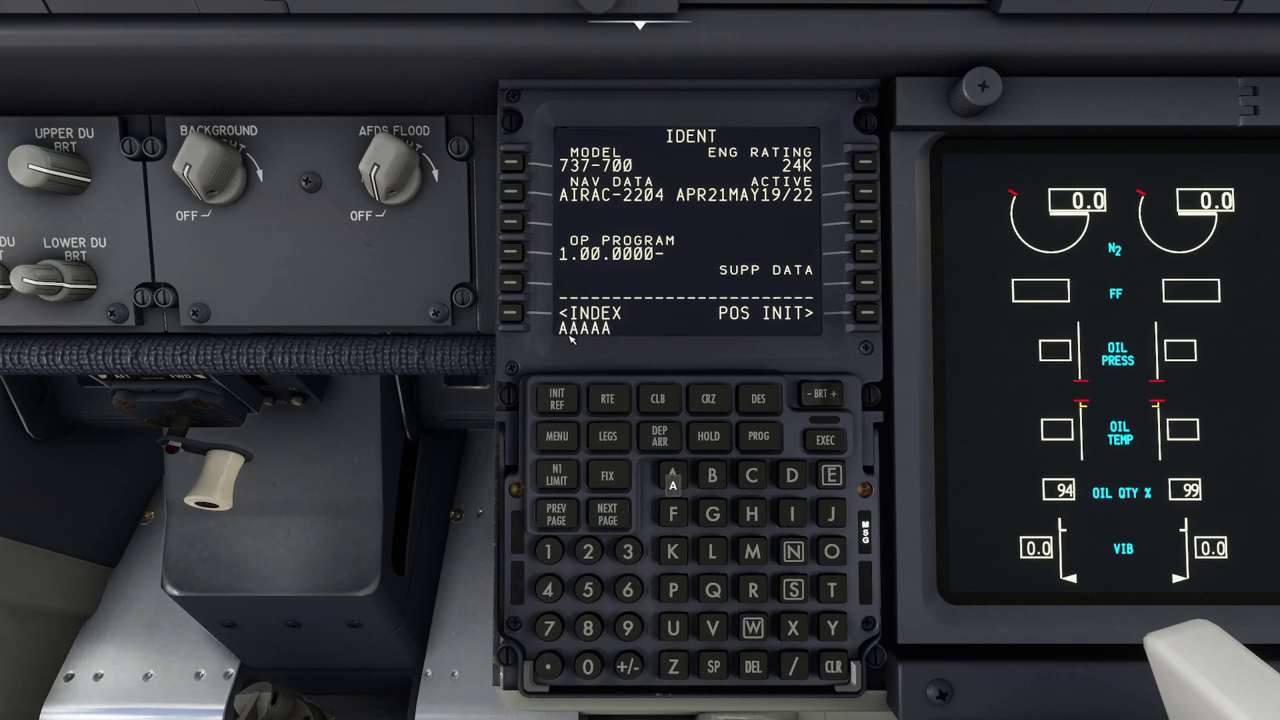
{"action": "left_click", "coordinate": [836, 669]}
{"action": "left_click", "coordinate": [836, 669]}
{"action": "left_click", "coordinate": [836, 669]}
{"action": "left_click", "coordinate": [836, 669]}
{"action": "left_click", "coordinate": [836, 669]}
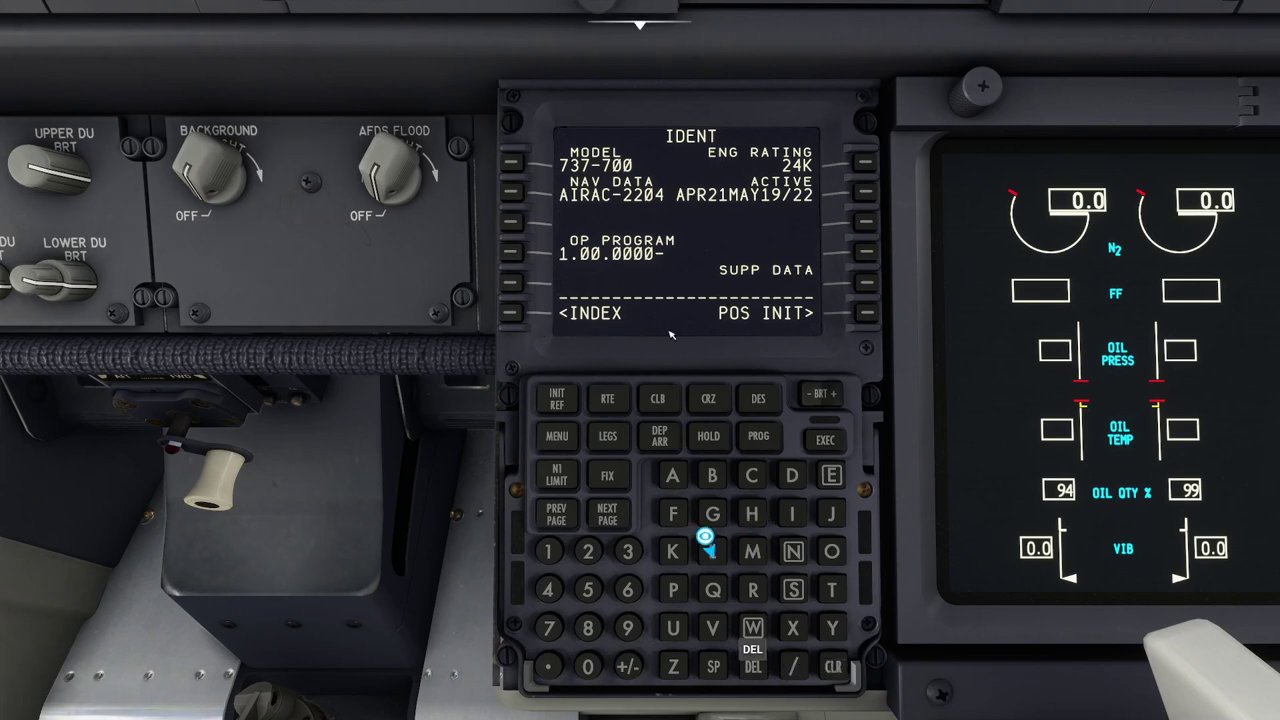
{"action": "left_click", "coordinate": [866, 316]}
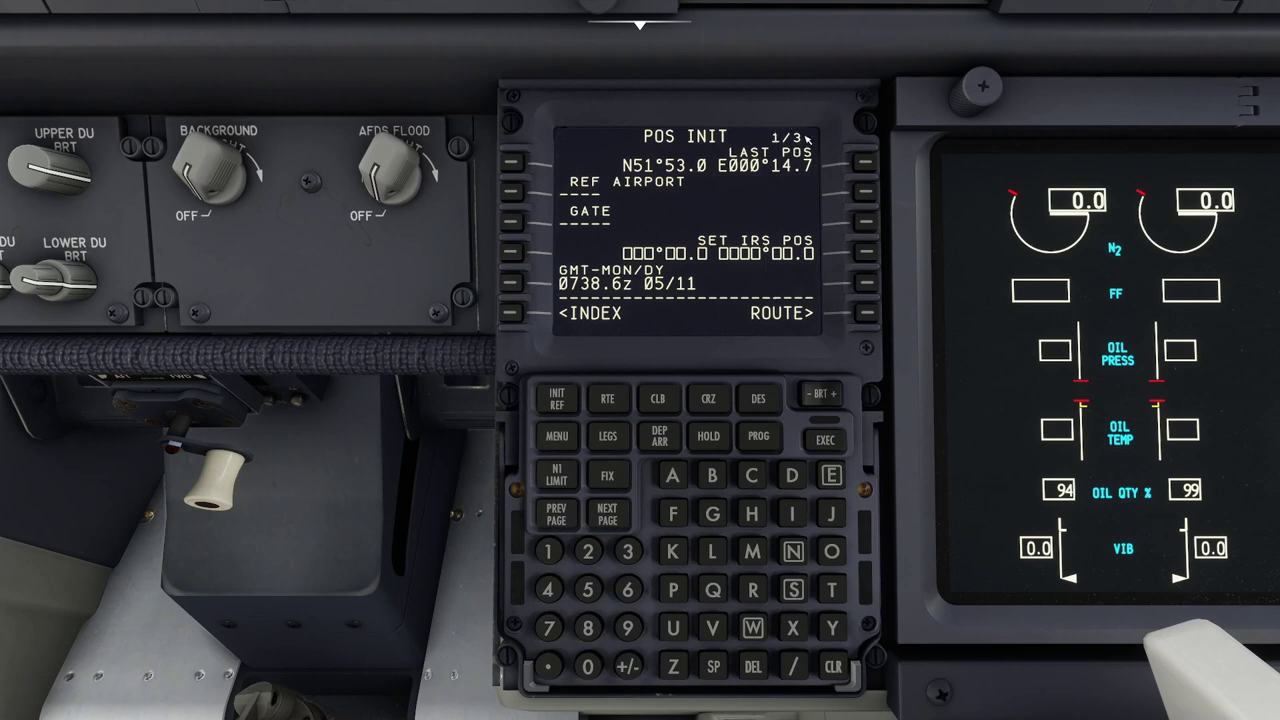
Copy GPS L position N5153.1E00014.6 from POS REF, then page back to POS INIT.
{"action": "left_click", "coordinate": [607, 514]}
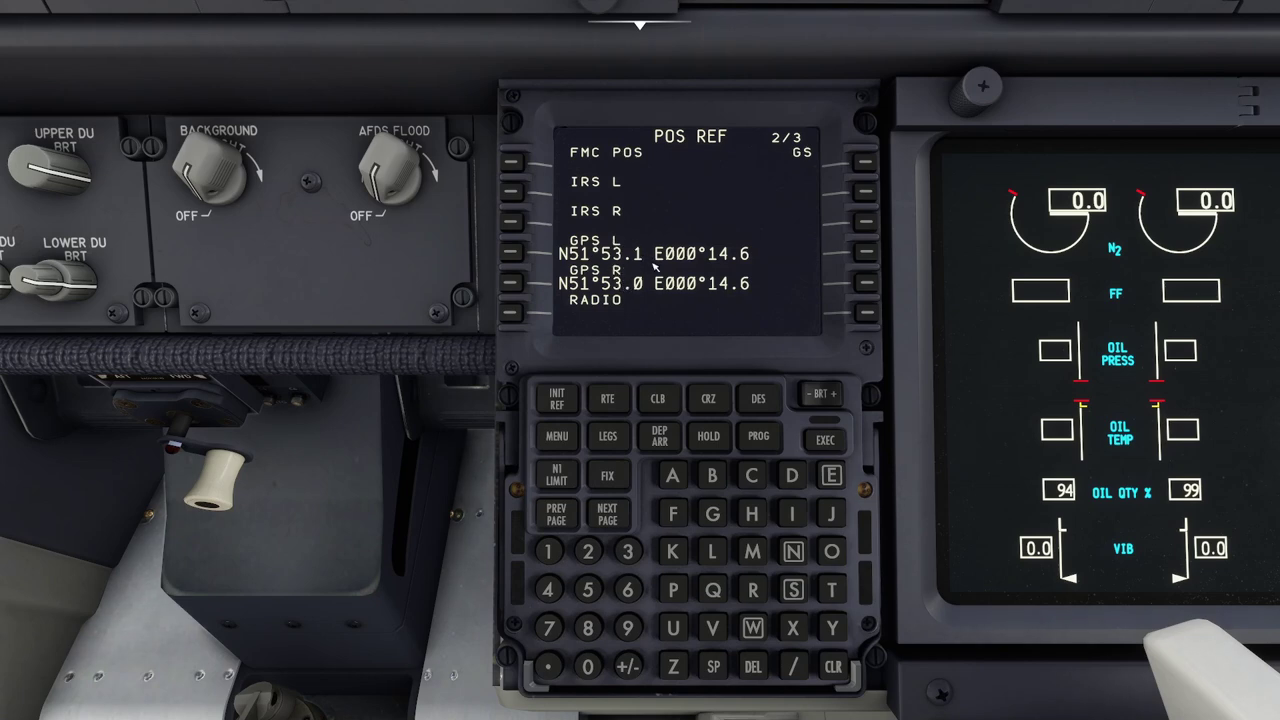
{"action": "left_click", "coordinate": [520, 256]}
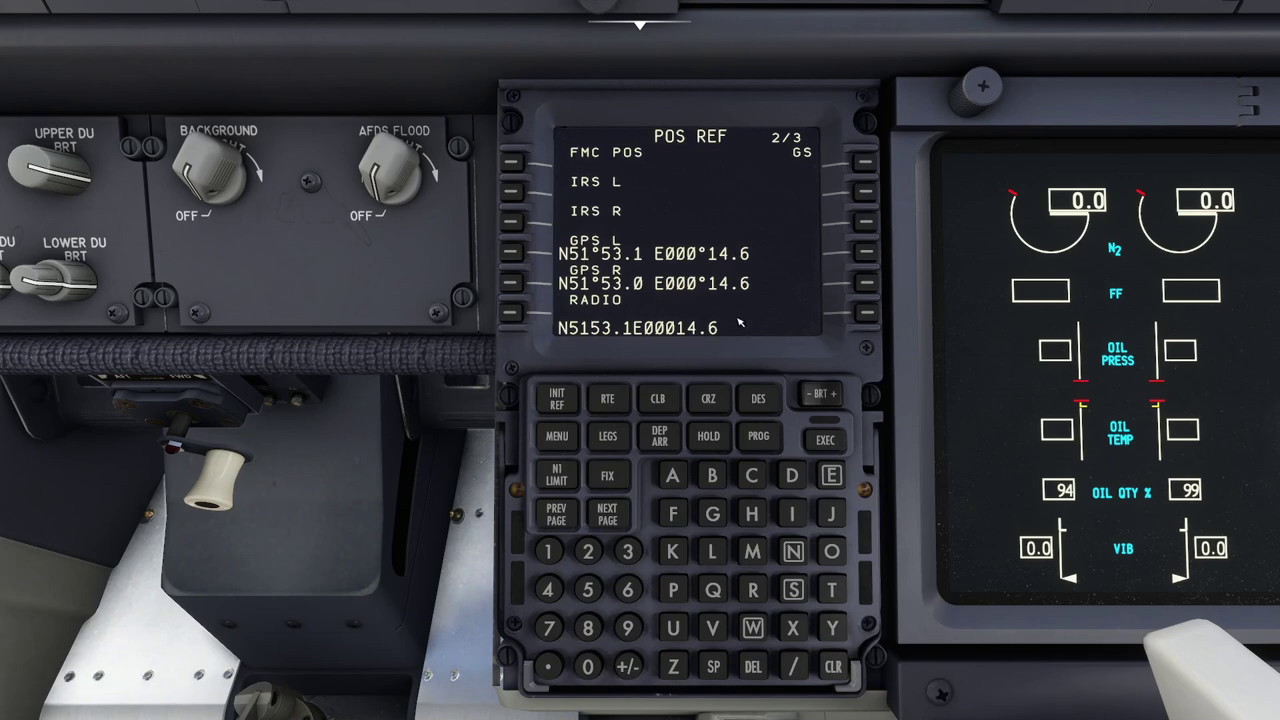
{"action": "left_click", "coordinate": [557, 518]}
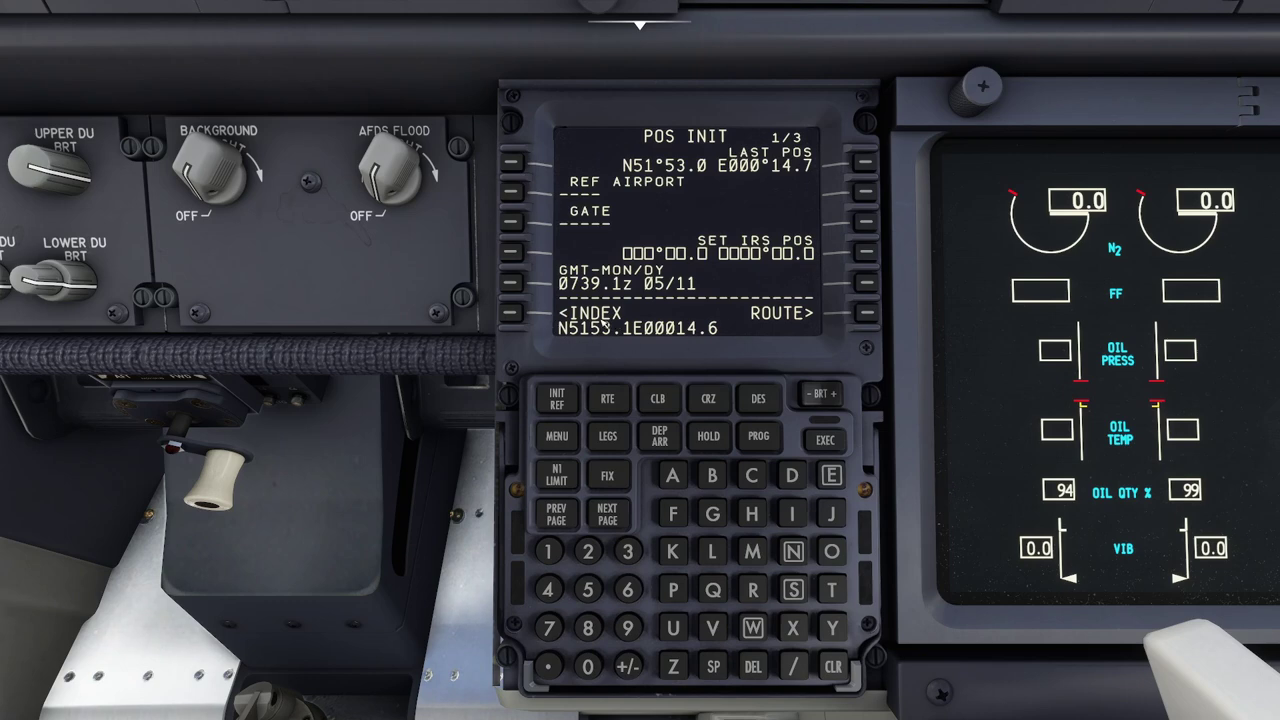
Load the GPS position as IRS position, enter EGSS as reference airport, then switch to Little Navmap.
{"action": "left_click", "coordinate": [865, 252]}
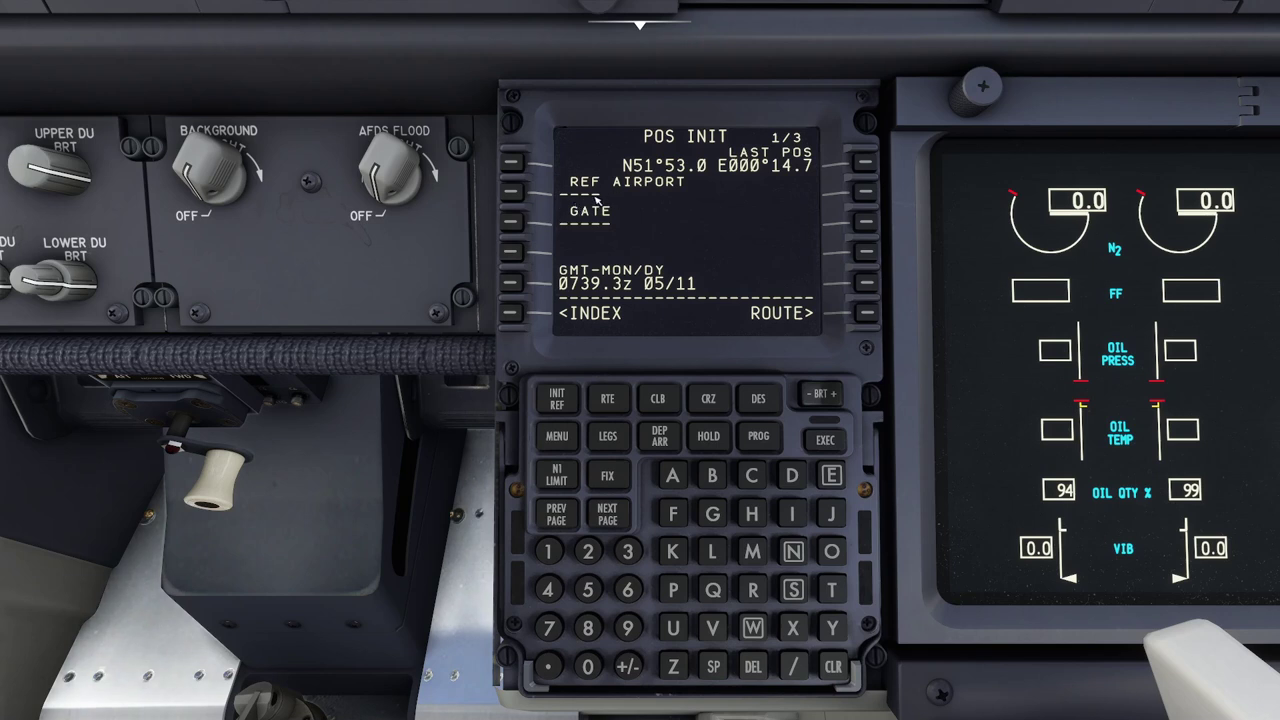
{"action": "left_click", "coordinate": [831, 475]}
{"action": "left_click", "coordinate": [712, 513]}
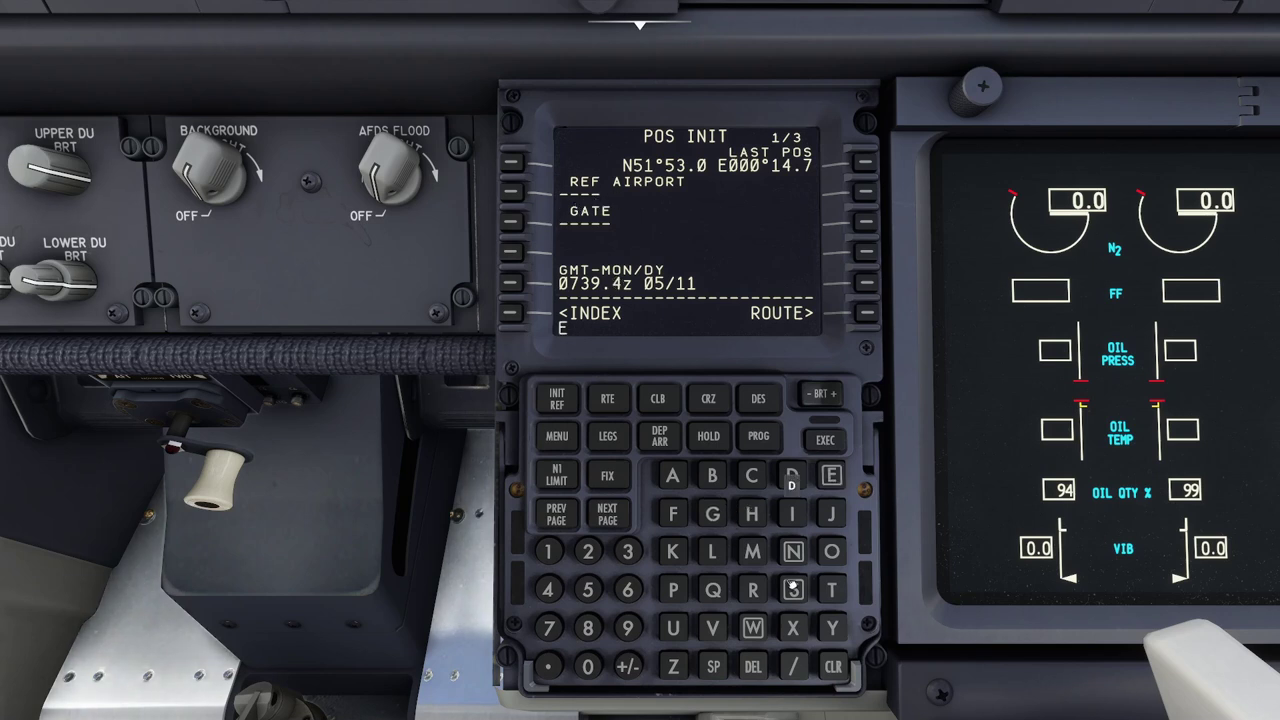
{"action": "left_click", "coordinate": [792, 590]}
{"action": "left_click", "coordinate": [792, 590]}
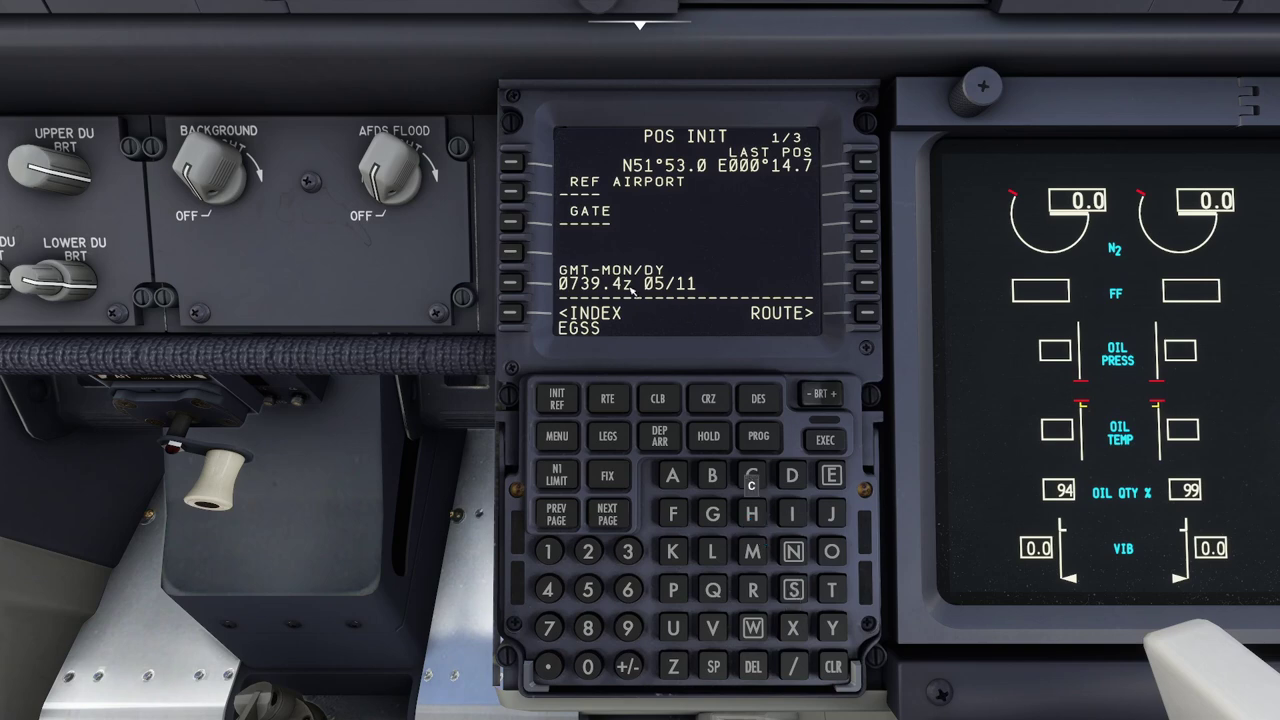
{"action": "left_click", "coordinate": [514, 192]}
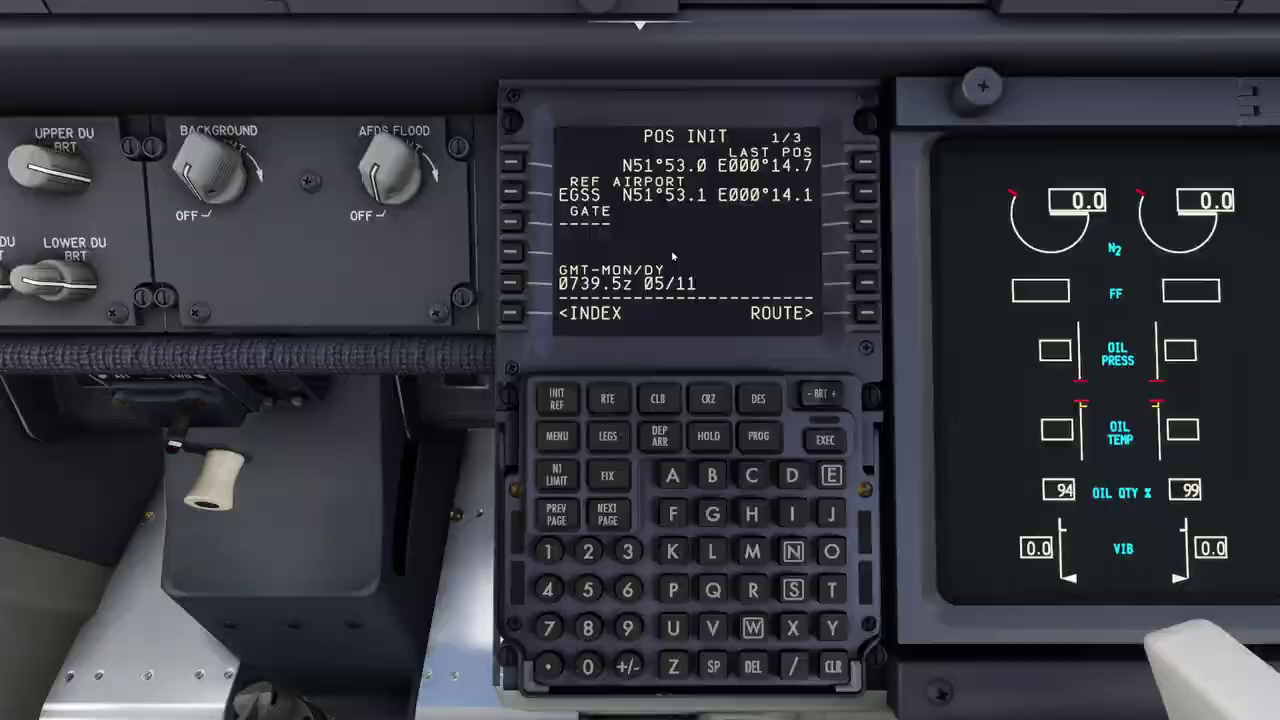
{"action": "key", "text": "alt+Tab"}
{"action": "key", "text": "alt+Tab"}
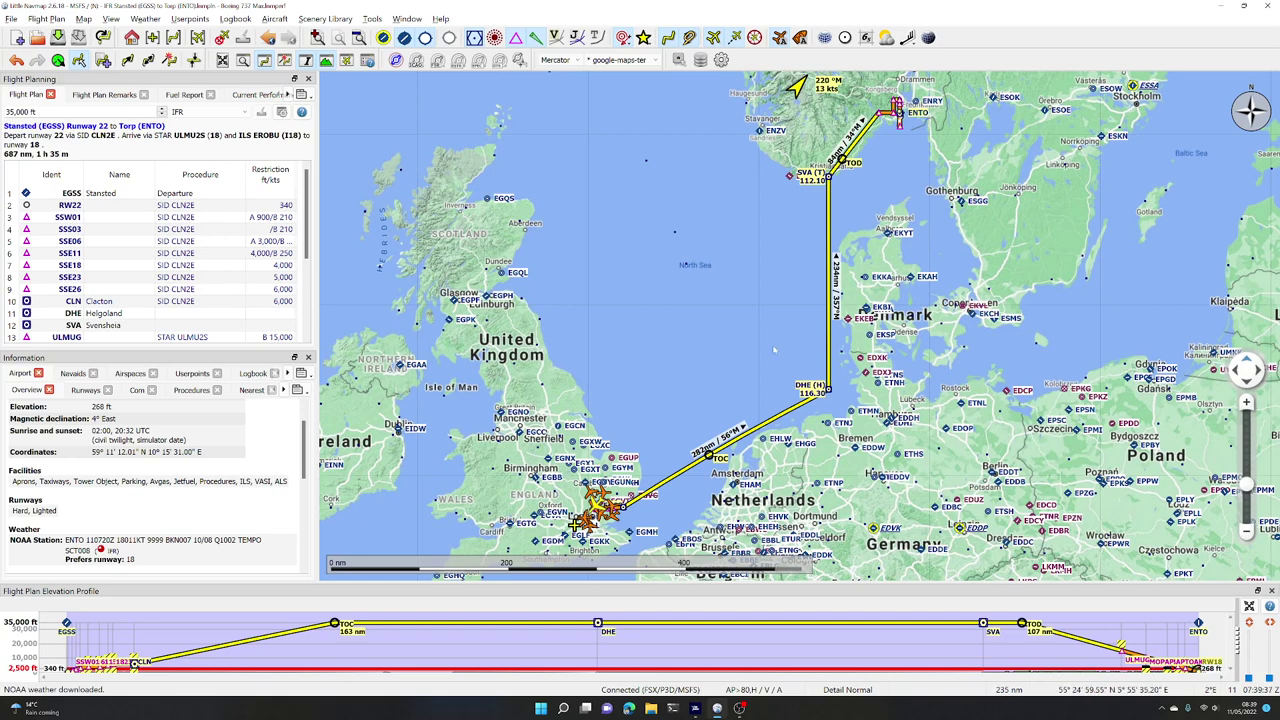
Widen the side panel and the Restriction column so full restriction values show.
{"action": "mouse_move", "coordinate": [596, 500]}
{"action": "scroll", "coordinate": [883, 130], "scroll_direction": "up", "scroll_amount": 4}
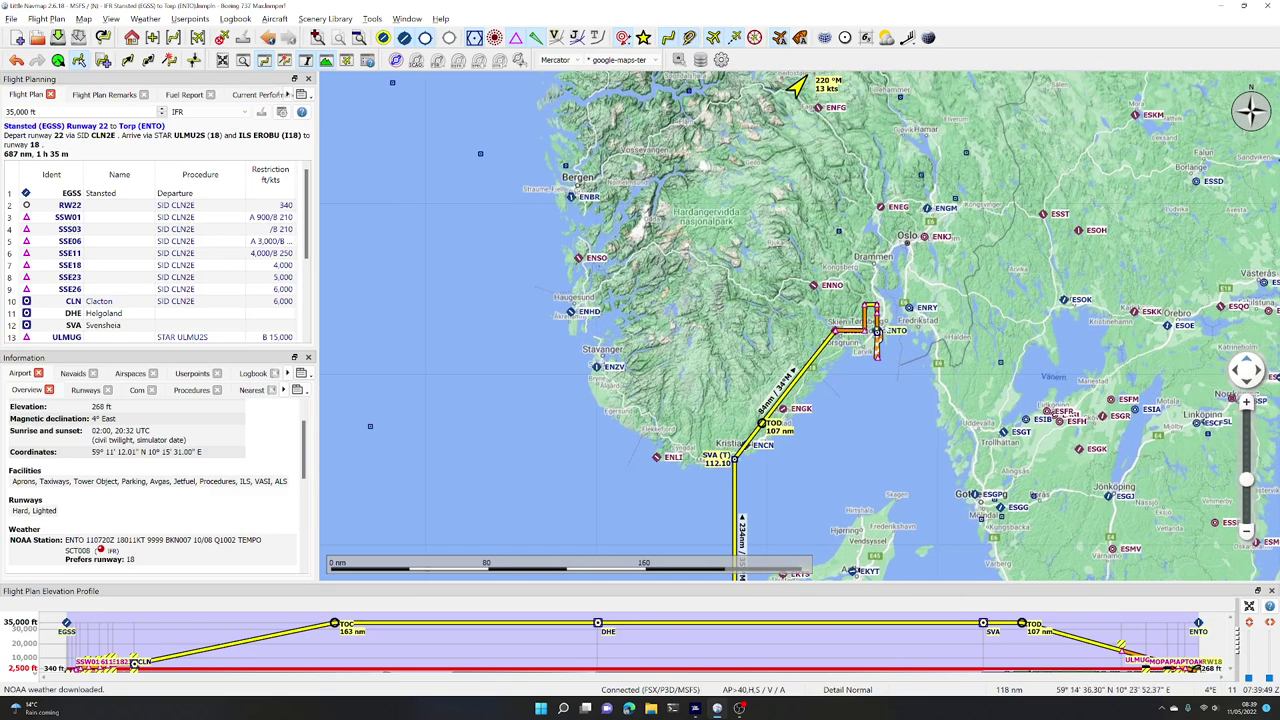
{"action": "scroll", "coordinate": [888, 332], "scroll_direction": "up", "scroll_amount": 4}
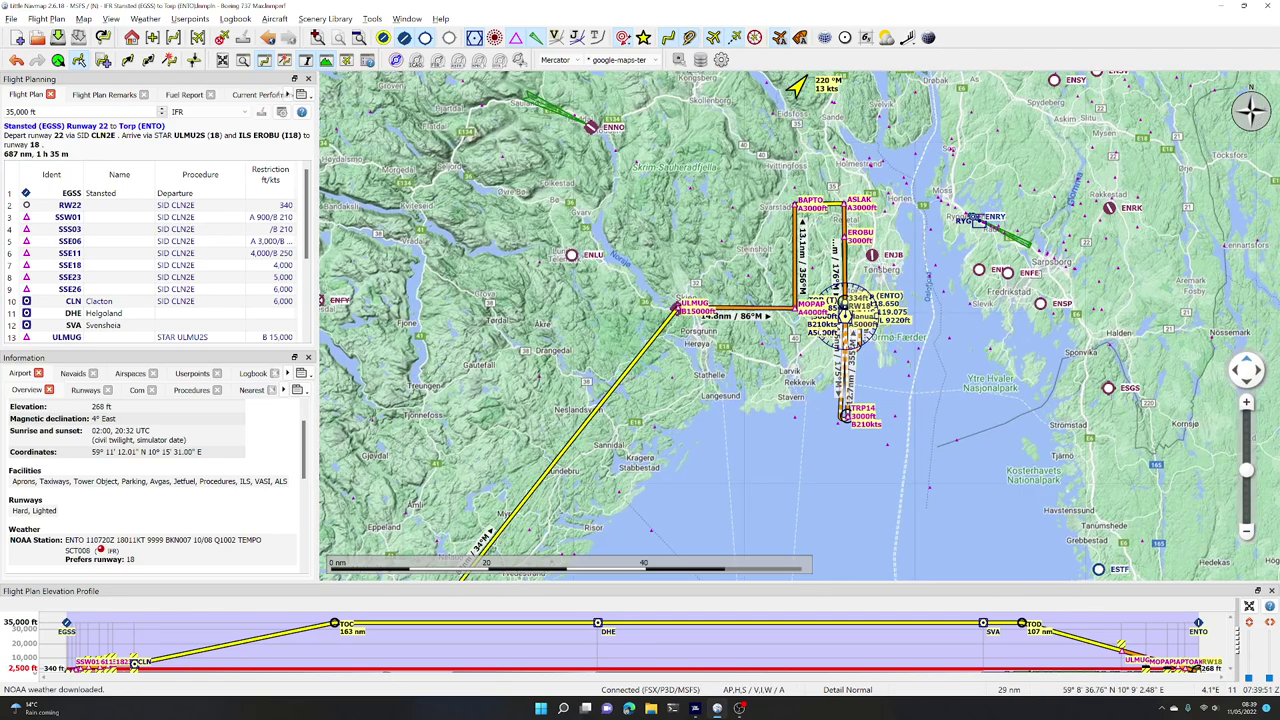
{"action": "scroll", "coordinate": [856, 314], "scroll_direction": "up", "scroll_amount": 3}
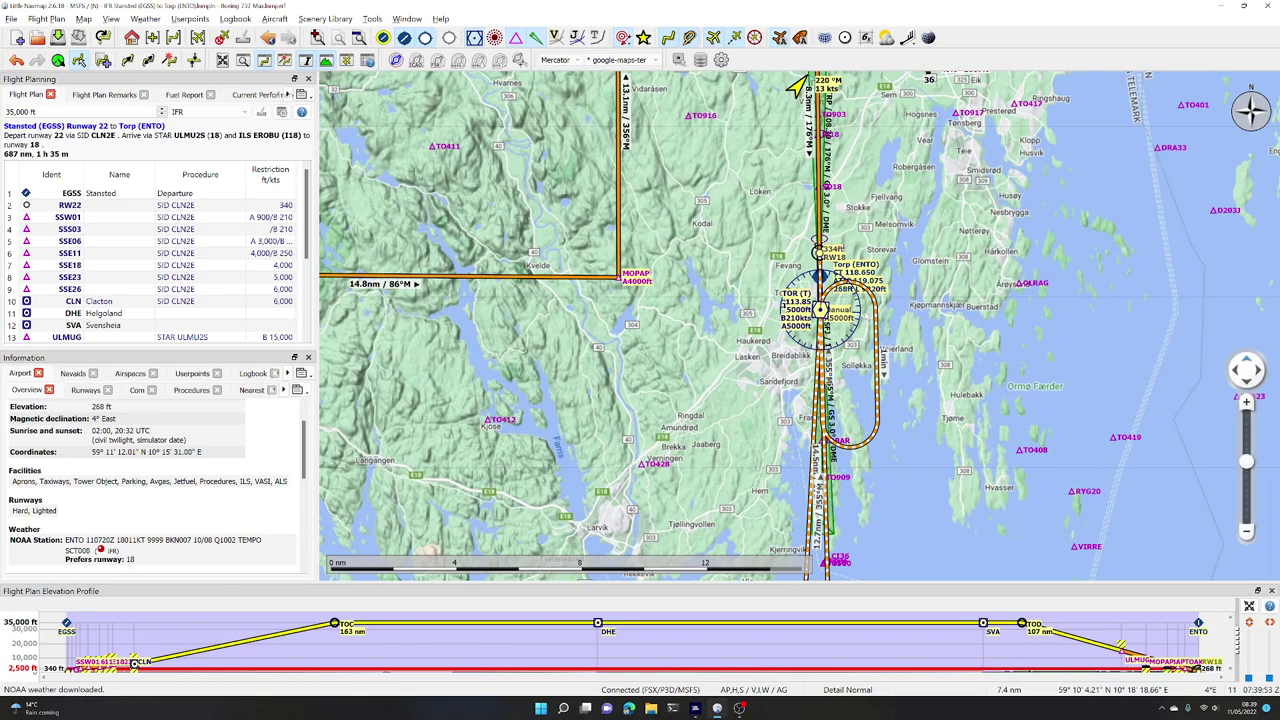
{"action": "scroll", "coordinate": [866, 305], "scroll_direction": "down", "scroll_amount": 2}
{"action": "scroll", "coordinate": [840, 327], "scroll_direction": "down", "scroll_amount": 5}
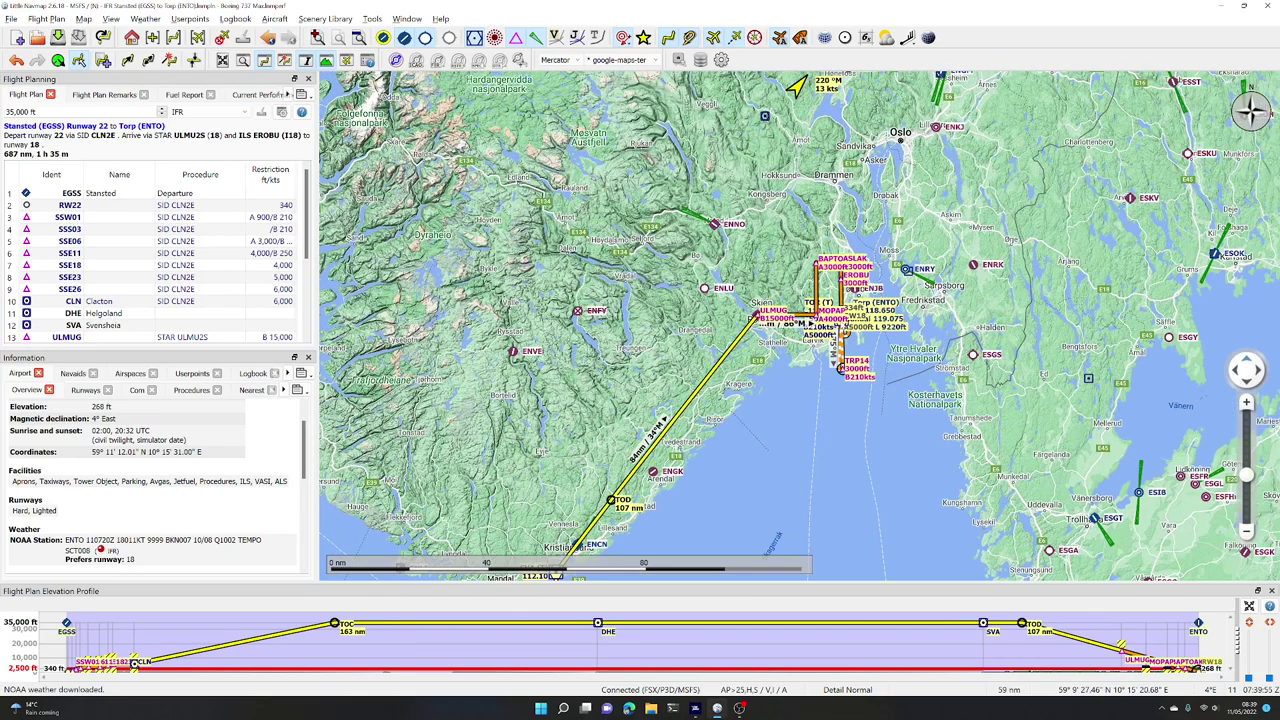
{"action": "scroll", "coordinate": [826, 352], "scroll_direction": "down", "scroll_amount": 2}
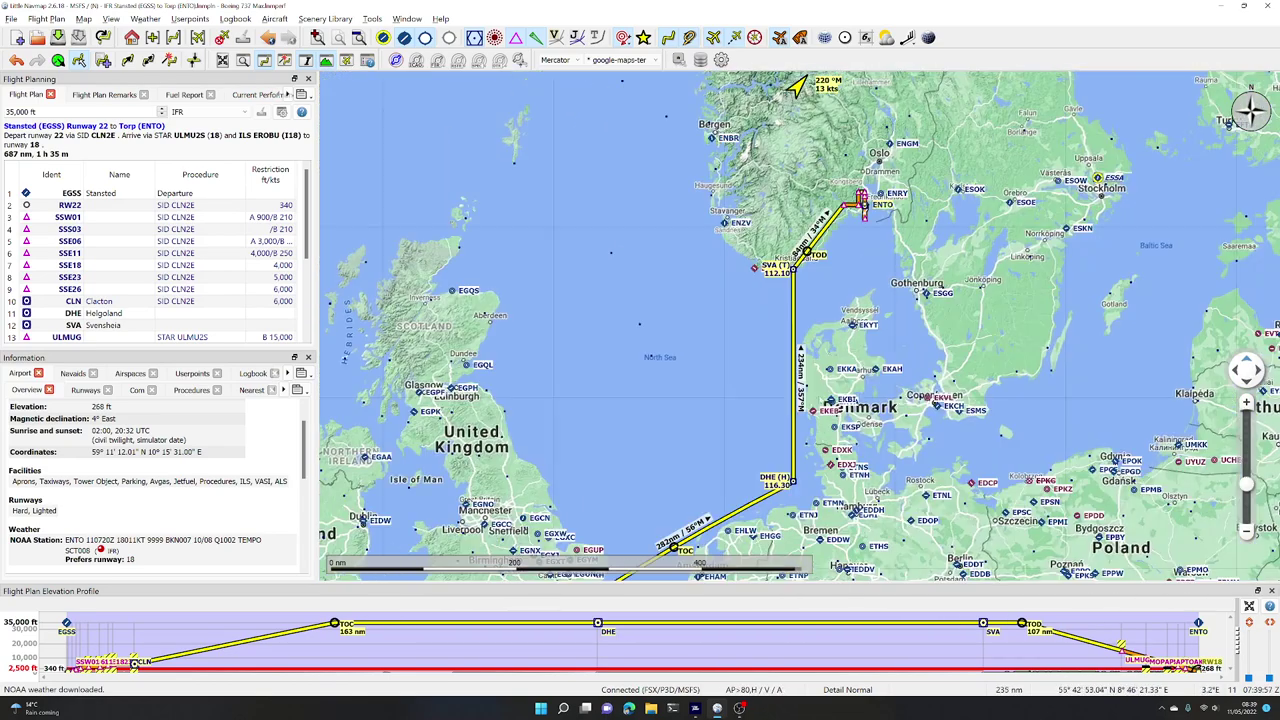
{"action": "scroll", "coordinate": [597, 400], "scroll_direction": "up", "scroll_amount": 8}
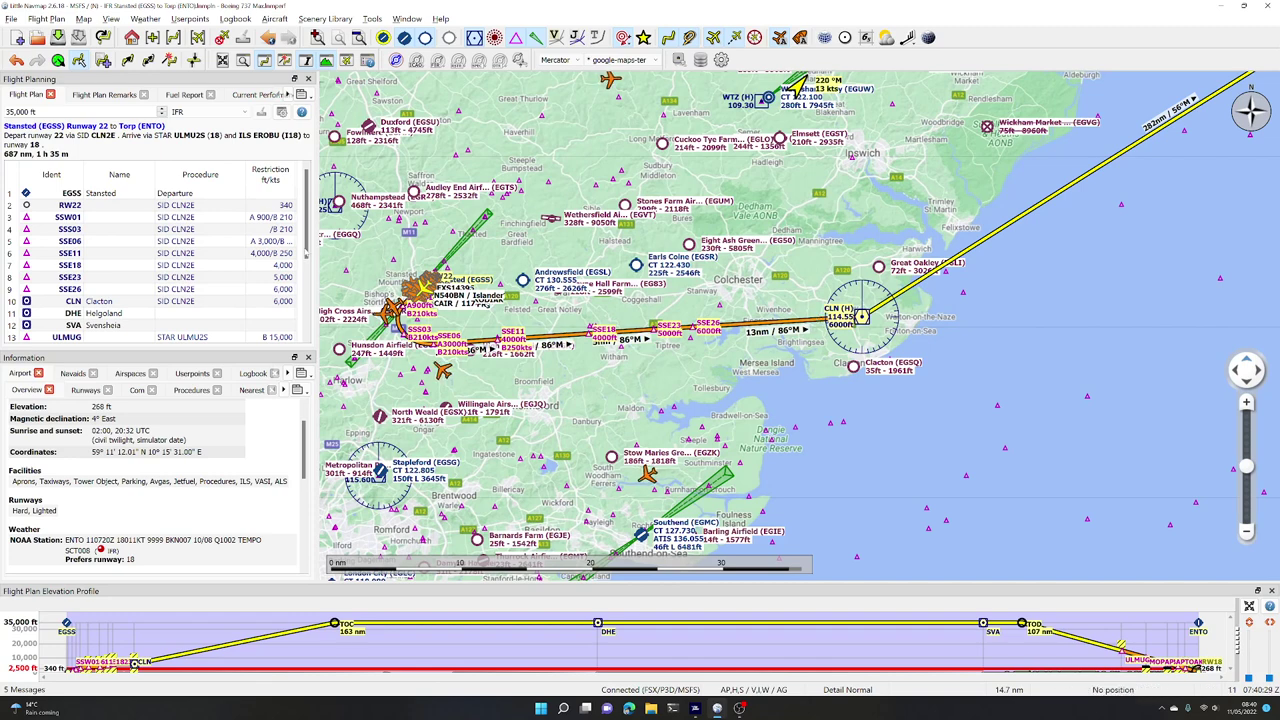
{"action": "left_click_drag", "start_coordinate": [316, 248], "coordinate": [396, 248]}
{"action": "left_click_drag", "start_coordinate": [296, 166], "coordinate": [326, 166]}
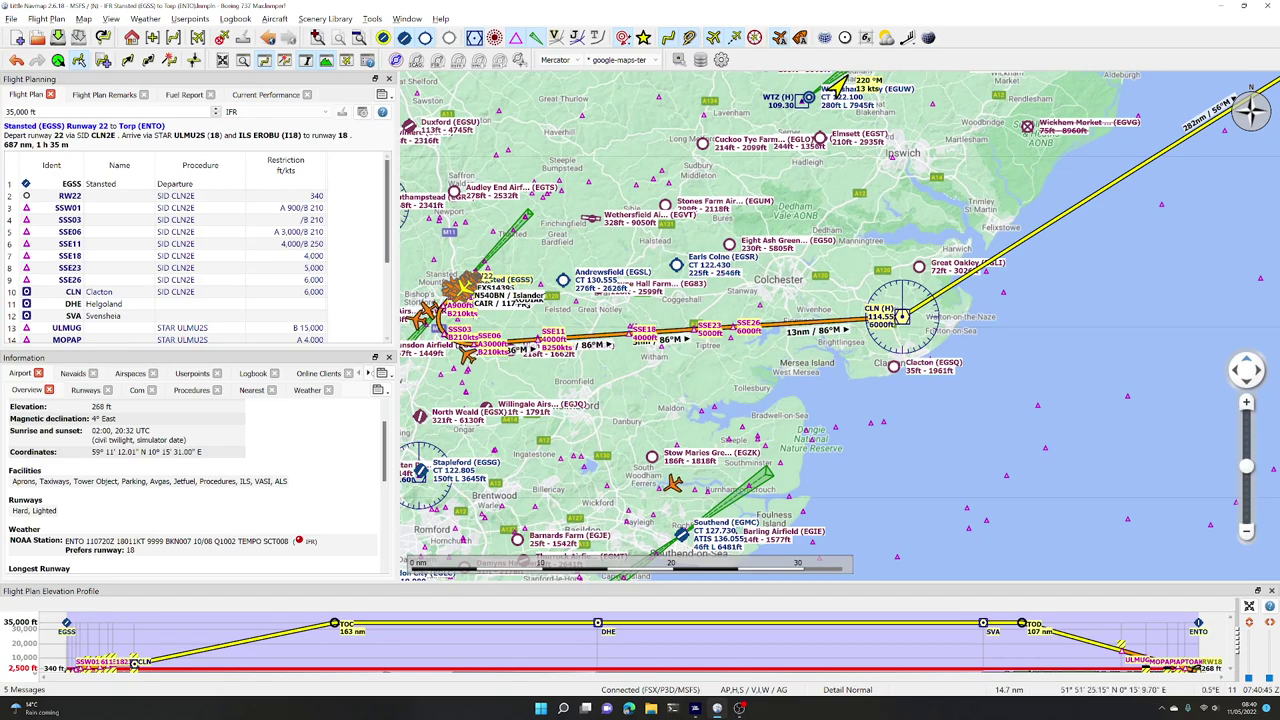
Pan and zoom the map over the North Sea to follow the route past DHE.
{"action": "scroll", "coordinate": [617, 495], "scroll_direction": "down", "scroll_amount": 5}
{"action": "left_click_drag", "start_coordinate": [927, 253], "coordinate": [647, 434]}
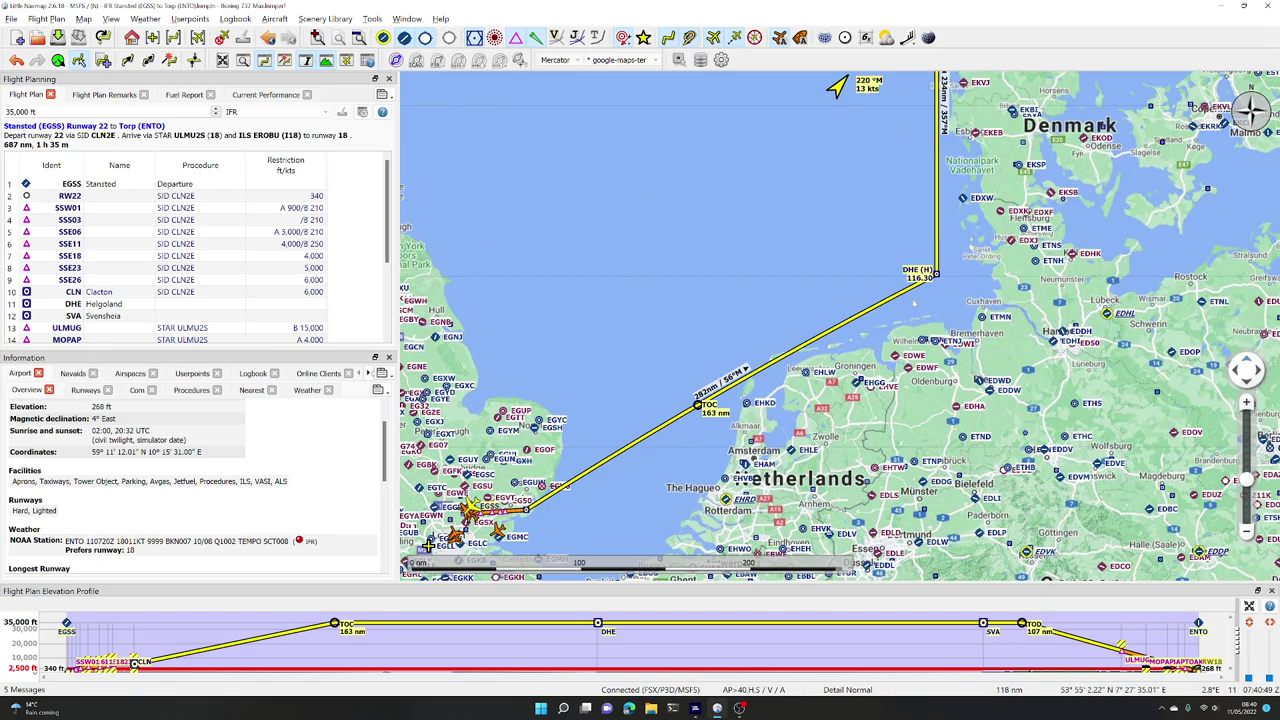
{"action": "left_click_drag", "start_coordinate": [929, 272], "coordinate": [801, 374]}
{"action": "scroll", "coordinate": [797, 281], "scroll_direction": "down", "scroll_amount": 2}
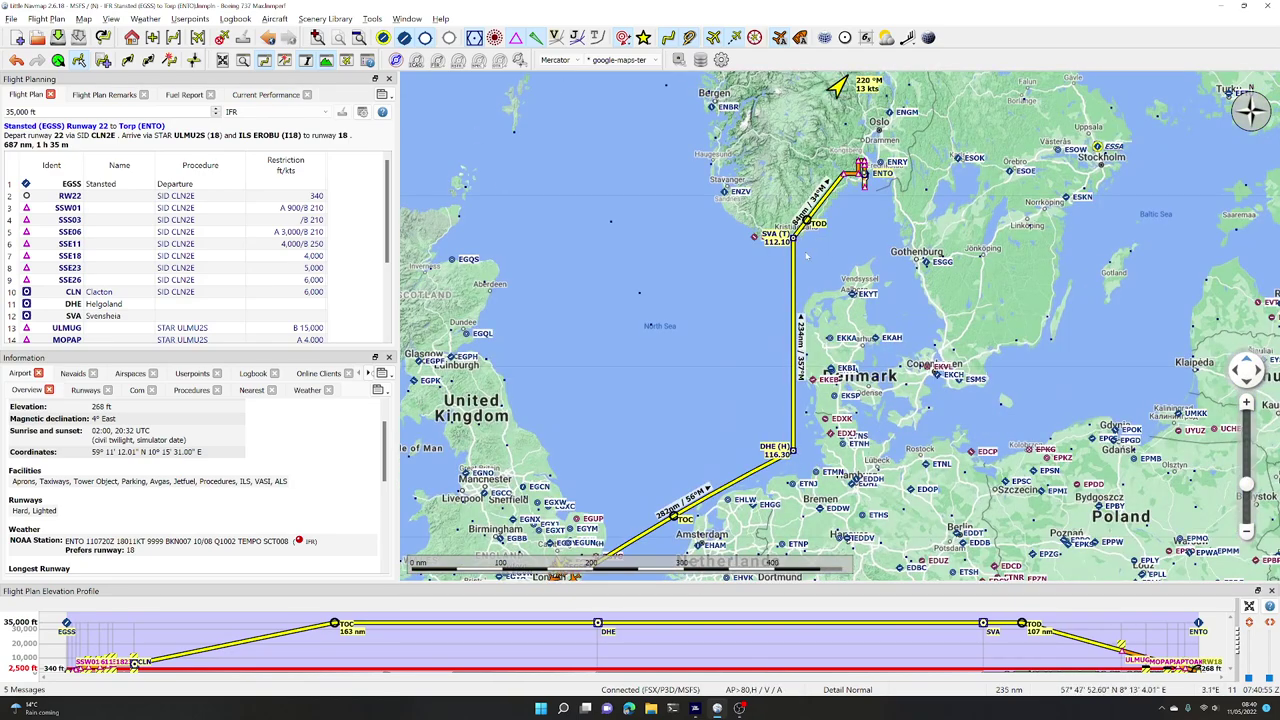
{"action": "scroll", "coordinate": [832, 250], "scroll_direction": "up", "scroll_amount": 4}
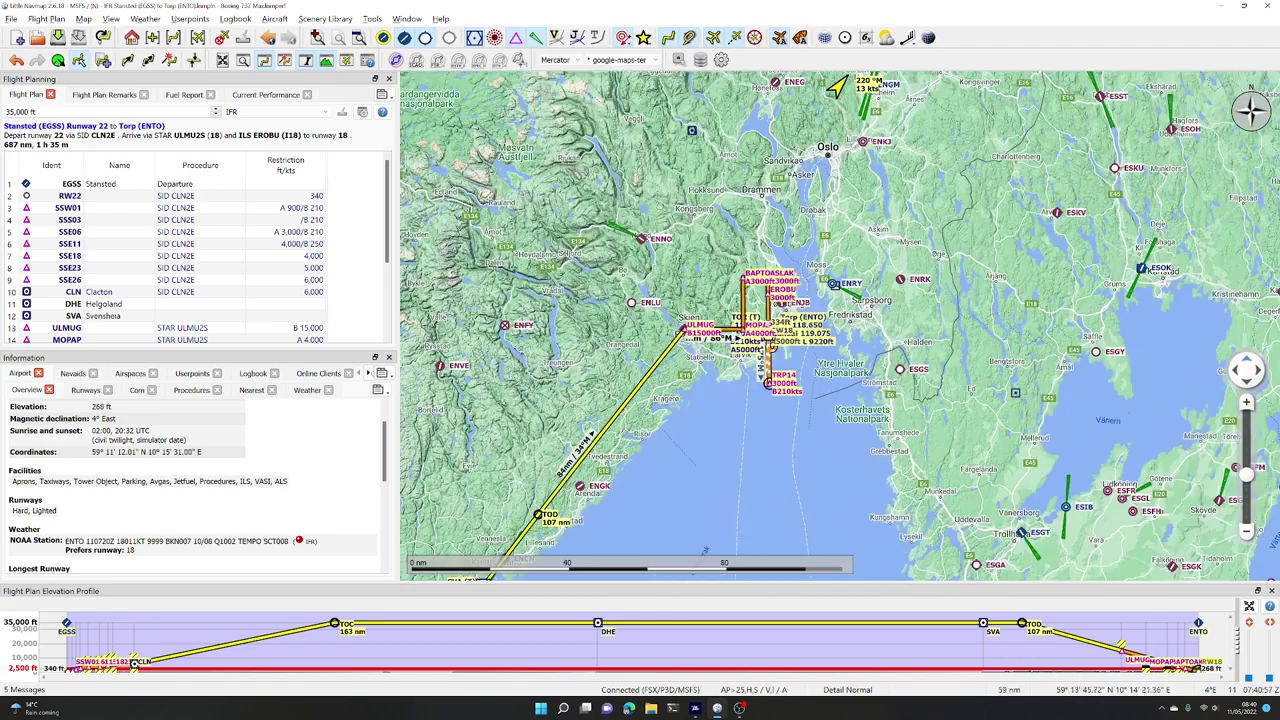
{"action": "scroll", "coordinate": [760, 325], "scroll_direction": "up", "scroll_amount": 2}
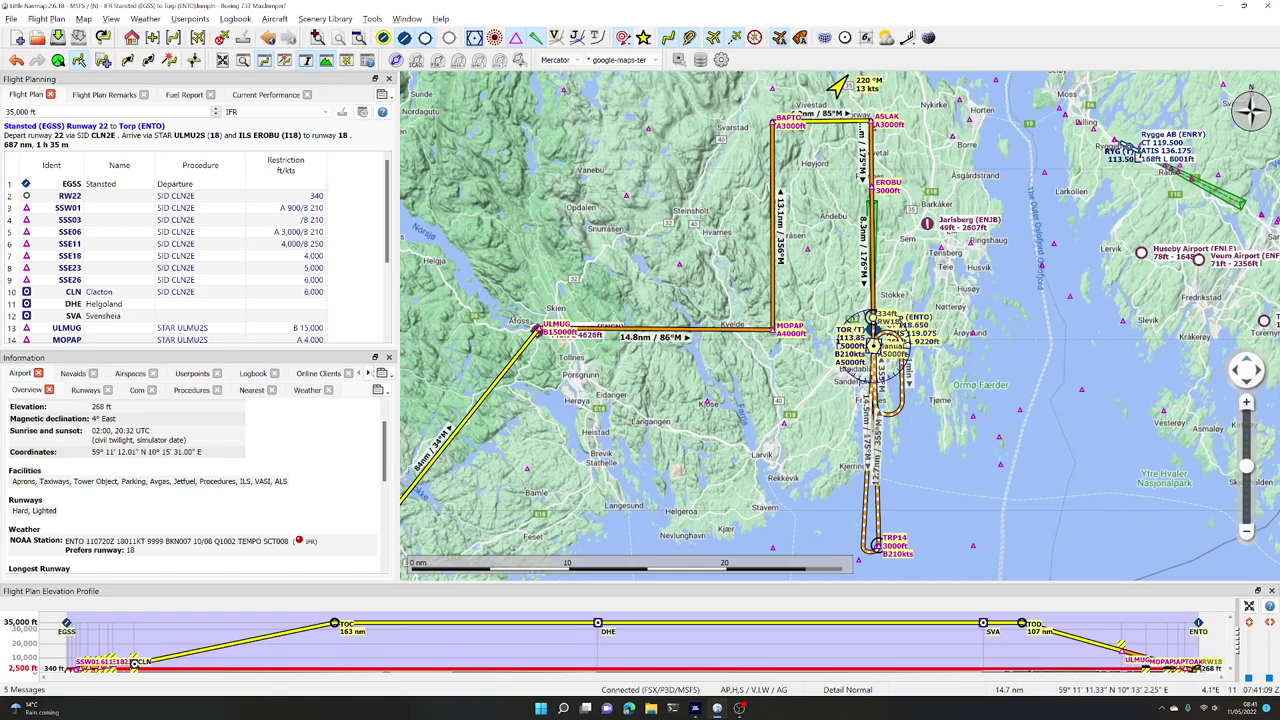
{"action": "mouse_move", "coordinate": [873, 340]}
{"action": "scroll", "coordinate": [760, 362], "scroll_direction": "down", "scroll_amount": 6}
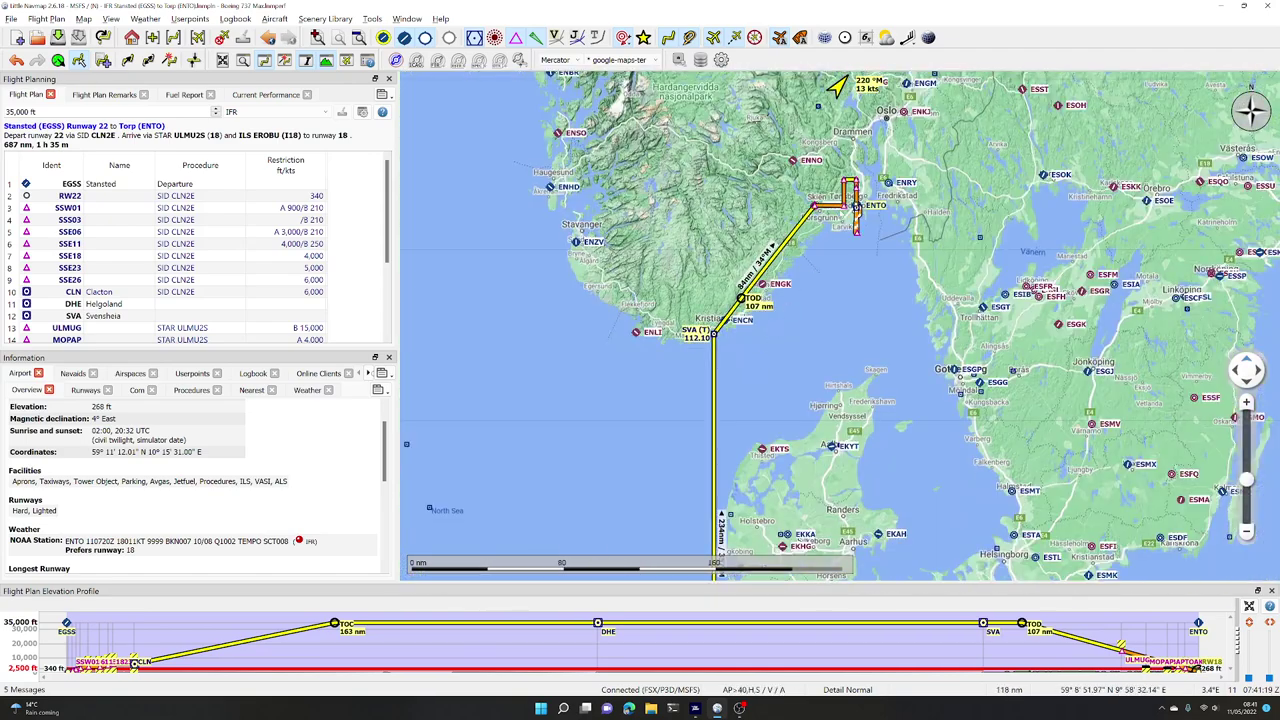
Select the RW22 leg, centre the map on it and zoom in around Stansted.
{"action": "left_click", "coordinate": [176, 198]}
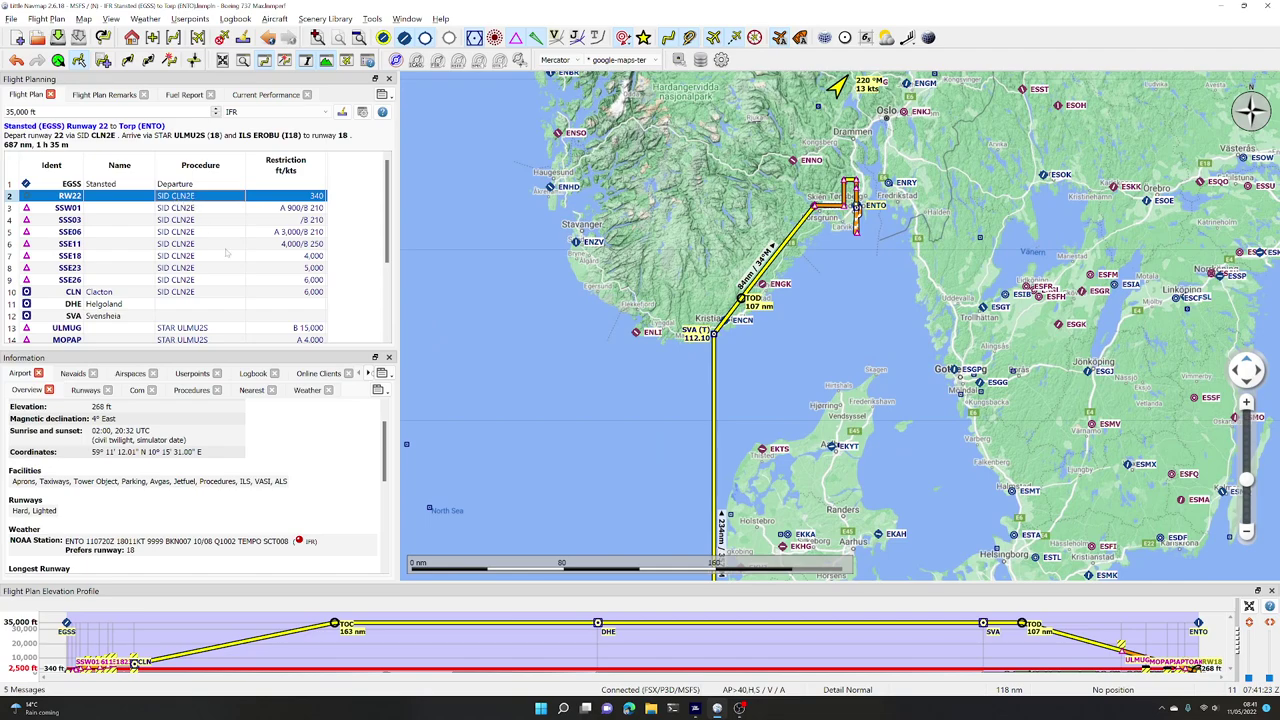
{"action": "left_click", "coordinate": [680, 303]}
{"action": "key", "text": "Down"}
{"action": "key", "text": "Down"}
{"action": "key", "text": "Down"}
{"action": "key", "text": "Down"}
{"action": "key", "text": "Left"}
{"action": "key", "text": "Left"}
{"action": "scroll", "coordinate": [578, 314], "scroll_direction": "up", "scroll_amount": 4}
{"action": "scroll", "coordinate": [600, 340], "scroll_direction": "up", "scroll_amount": 2}
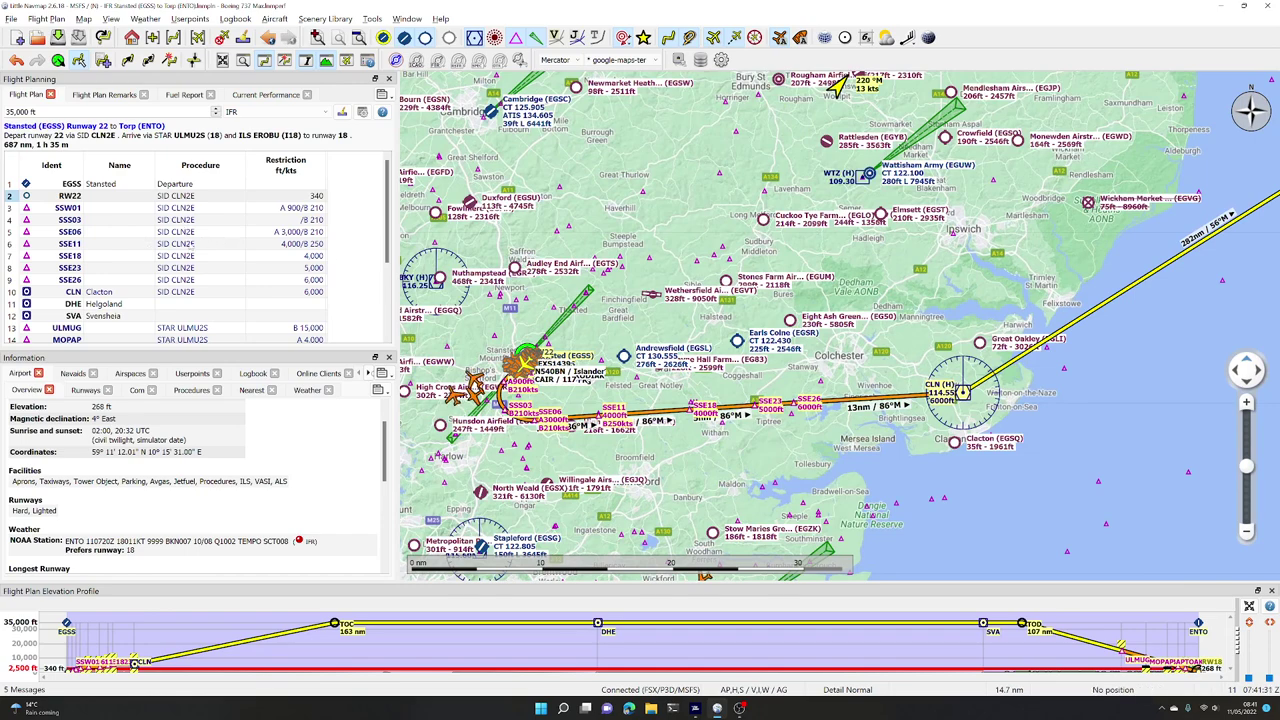
{"action": "scroll", "coordinate": [637, 357], "scroll_direction": "down", "scroll_amount": 2}
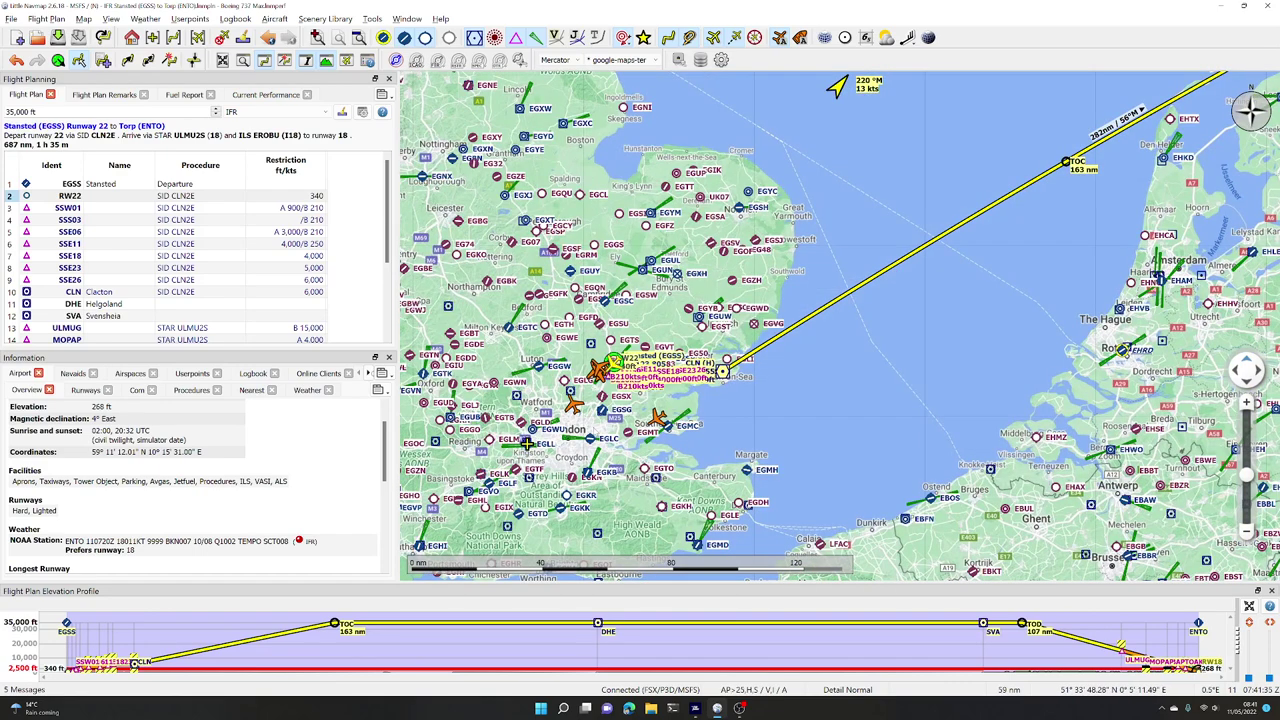
{"action": "scroll", "coordinate": [603, 412], "scroll_direction": "up", "scroll_amount": 1}
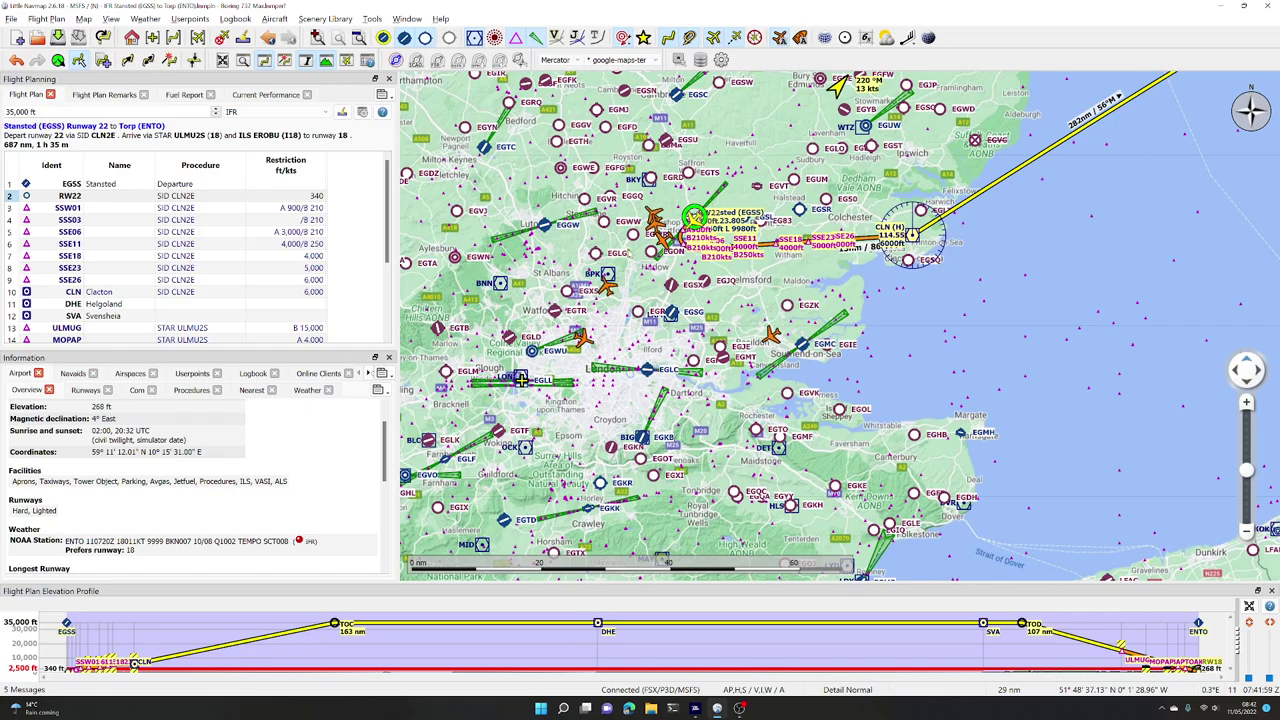
{"action": "key", "text": "alt+Tab"}
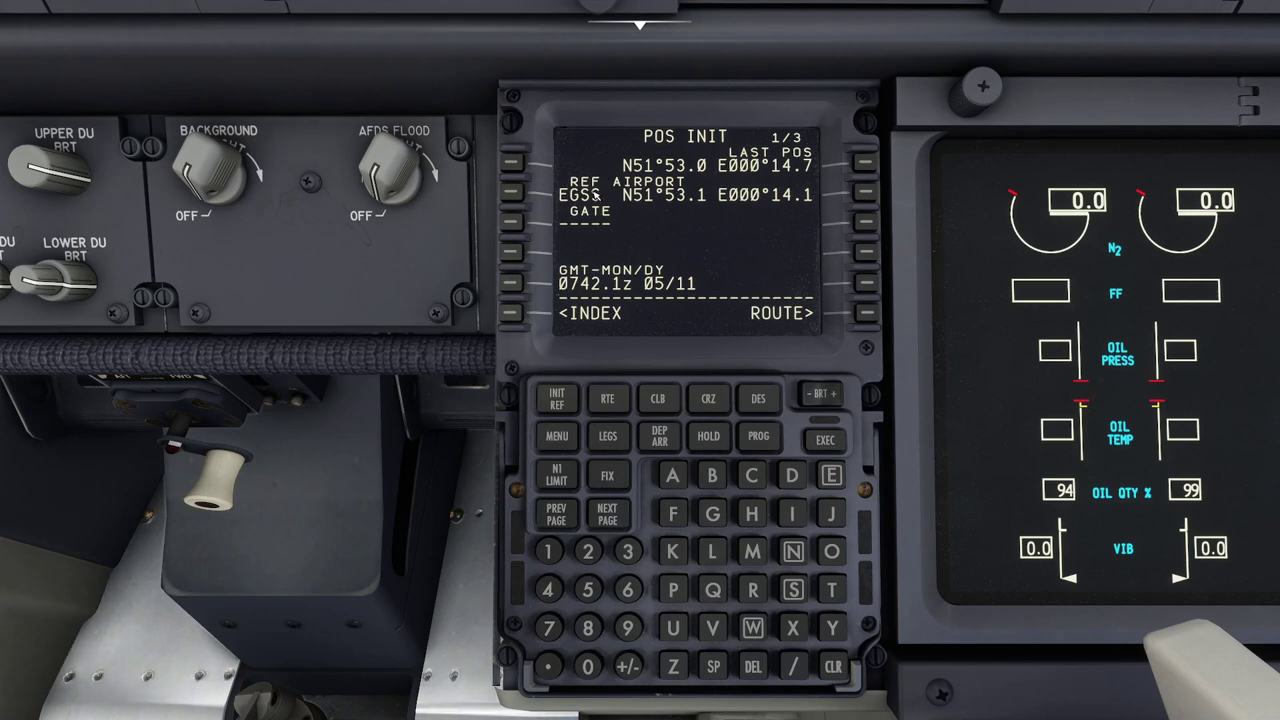
On the FMC RTE page, enter EGSS as the route origin.
{"action": "key", "text": "alt+Tab"}
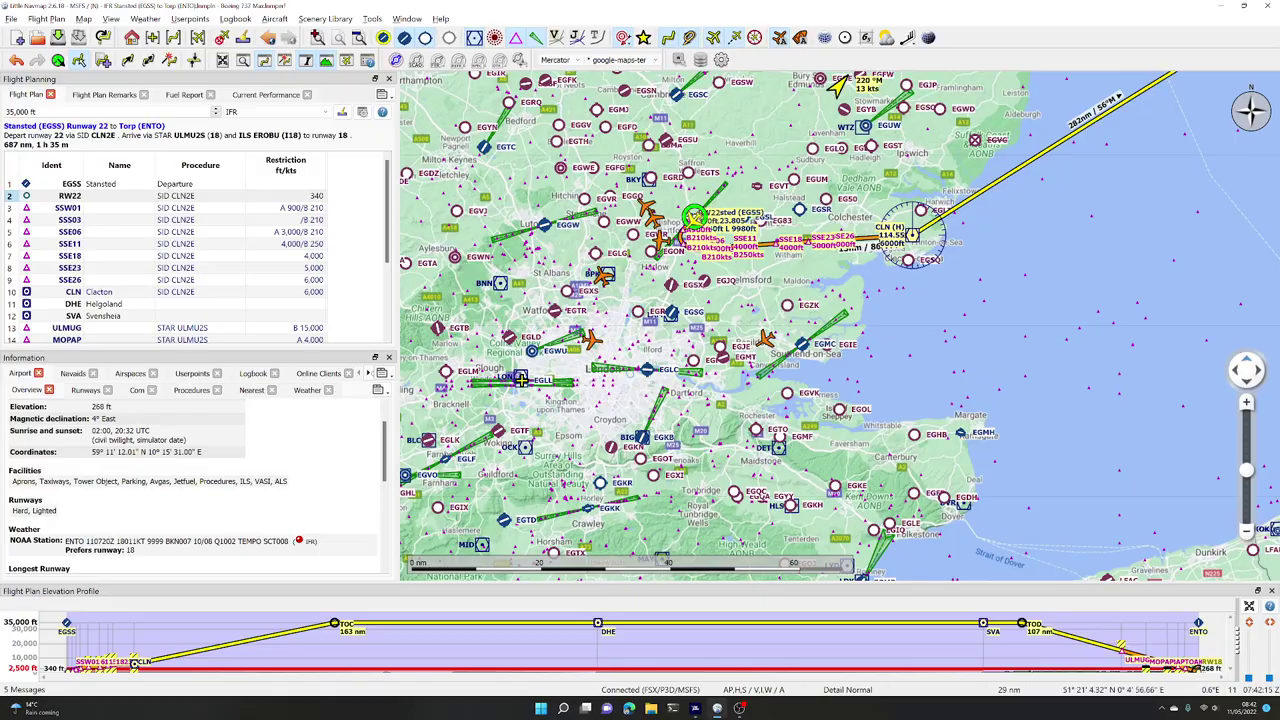
{"action": "key", "text": "alt+Tab"}
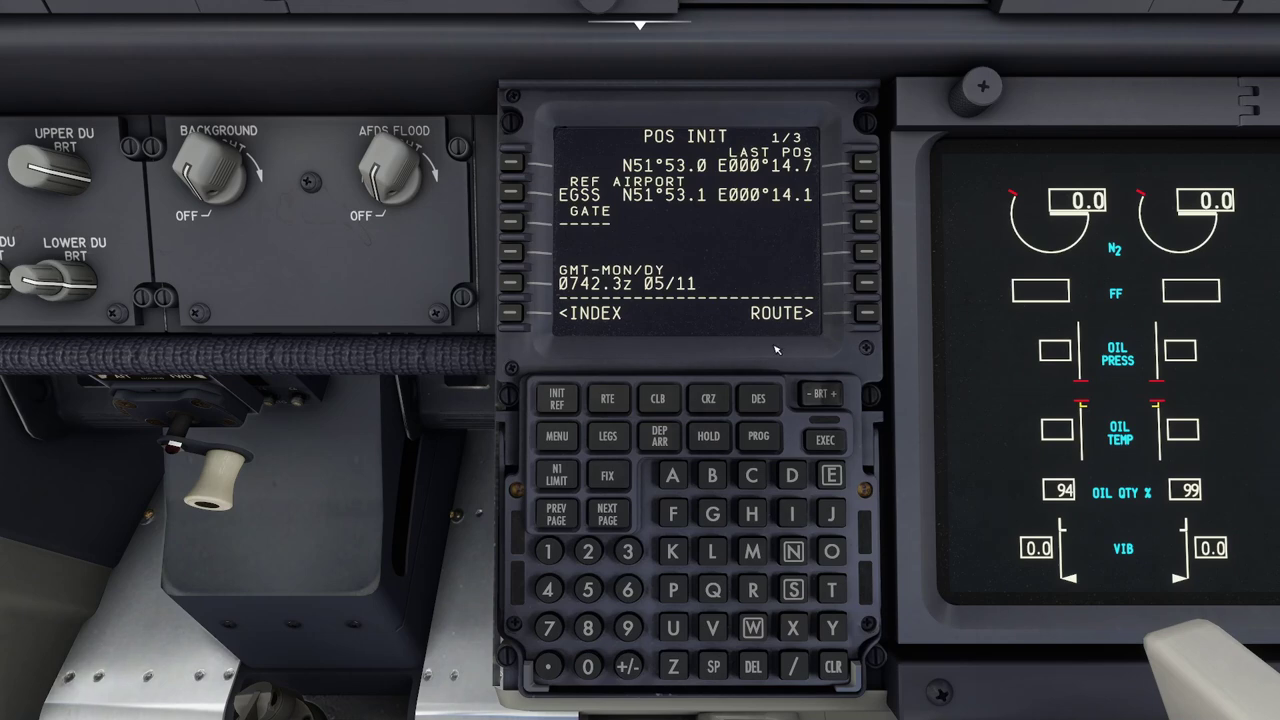
{"action": "left_click", "coordinate": [866, 314]}
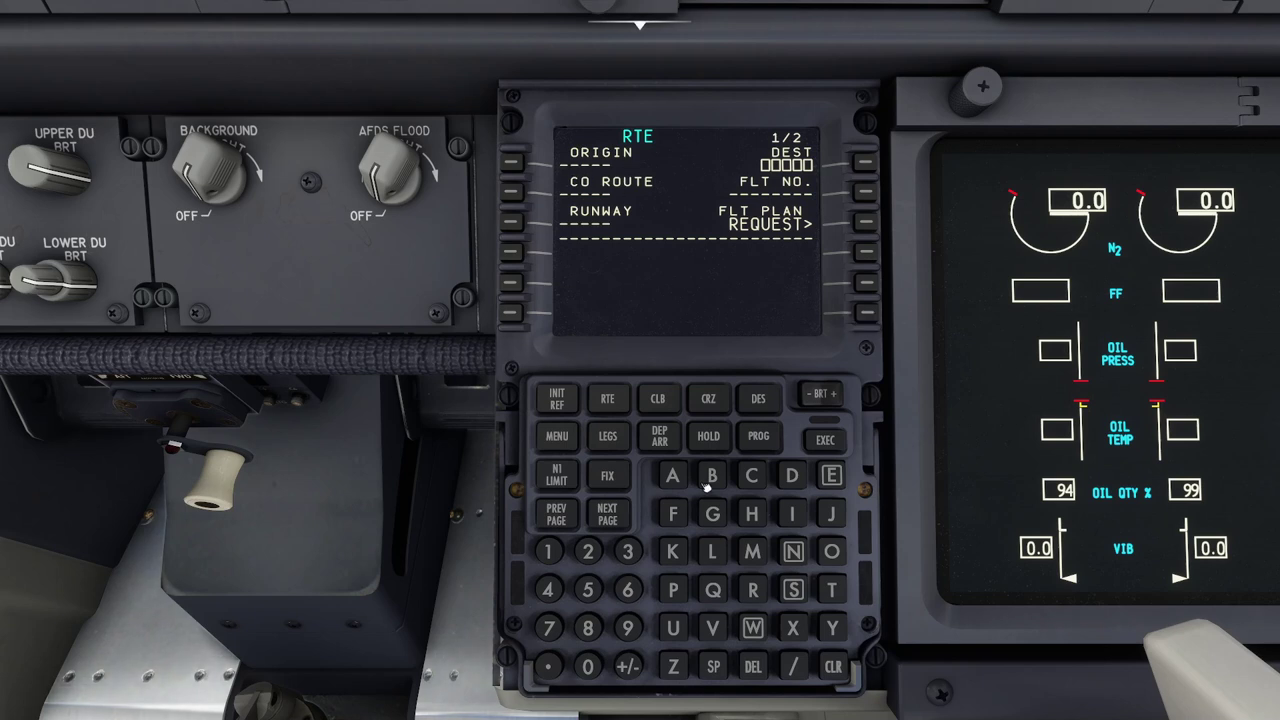
{"action": "left_click", "coordinate": [838, 487]}
{"action": "left_click", "coordinate": [716, 517]}
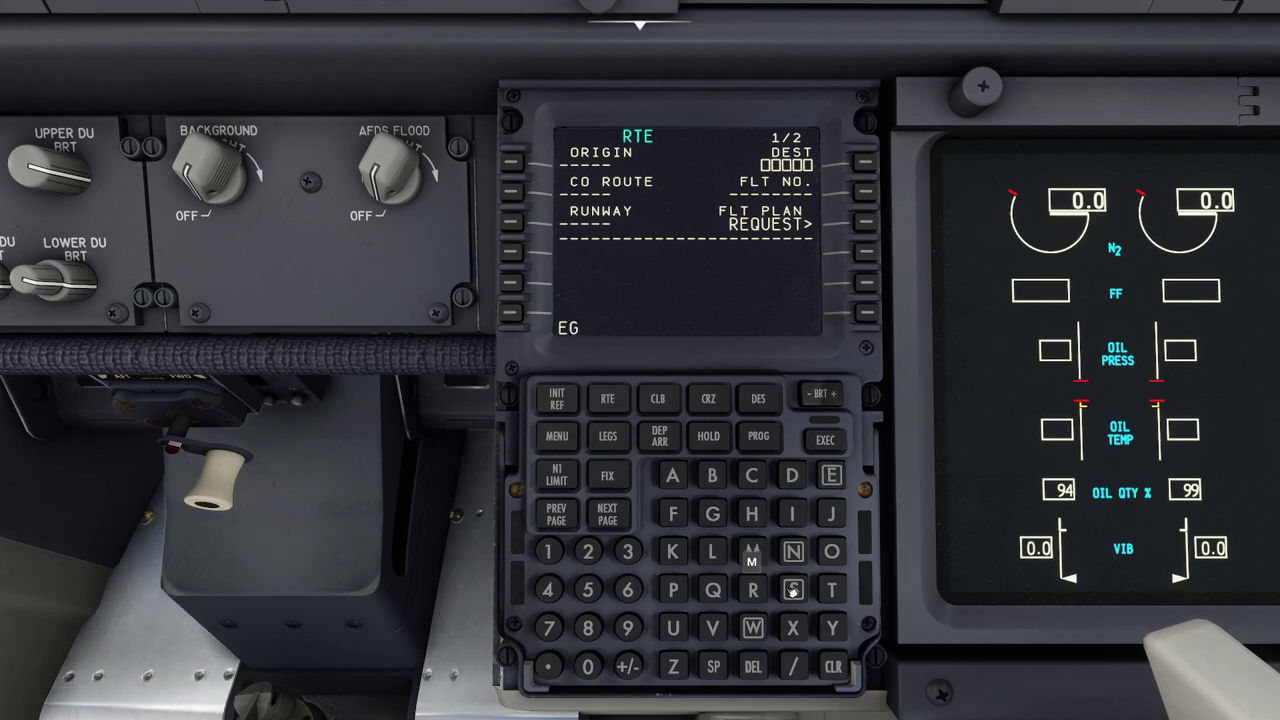
{"action": "left_click", "coordinate": [795, 590]}
{"action": "left_click", "coordinate": [795, 590]}
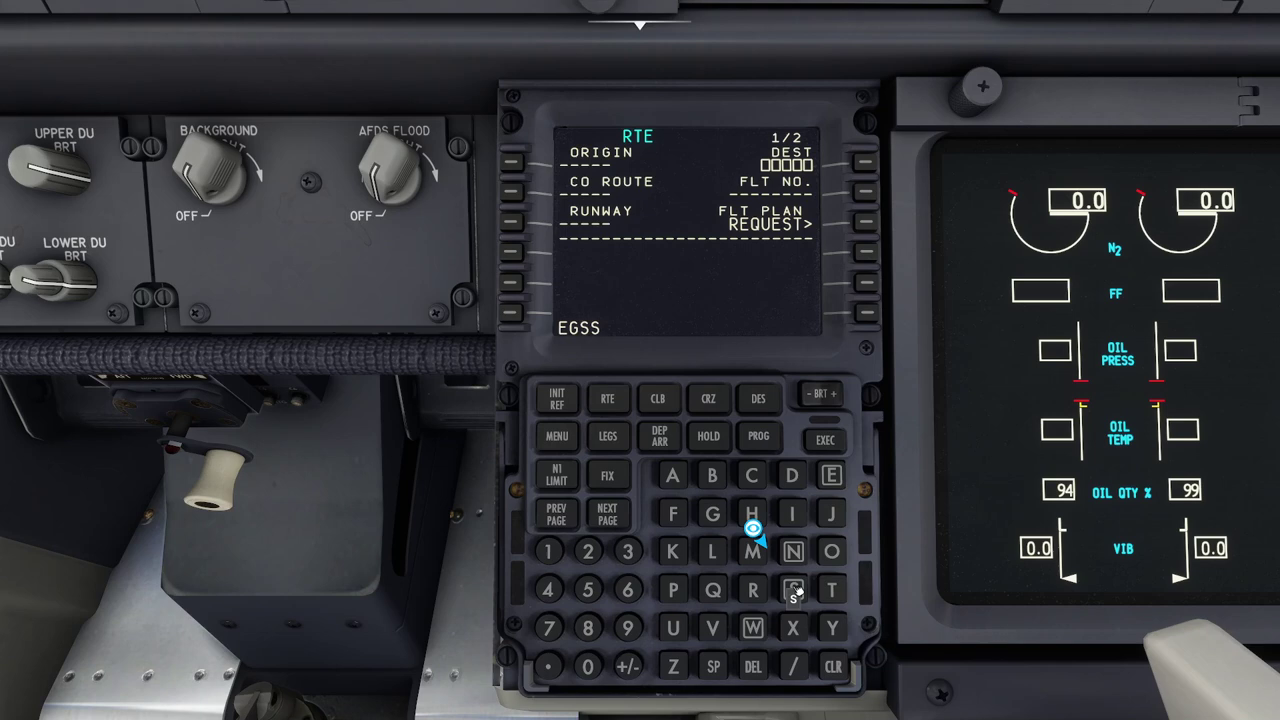
{"action": "left_click", "coordinate": [521, 168]}
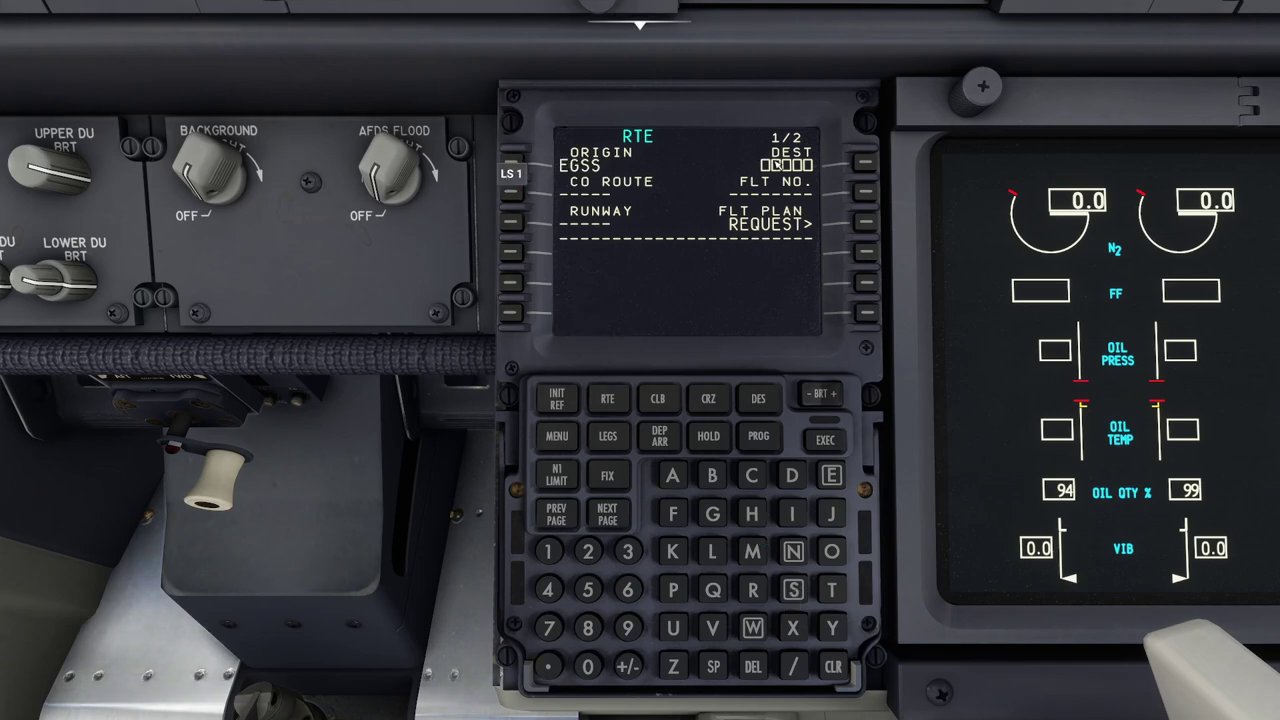
Enlarge the Little Navmap flight plan list to show all legs.
{"action": "key", "text": "alt+Tab"}
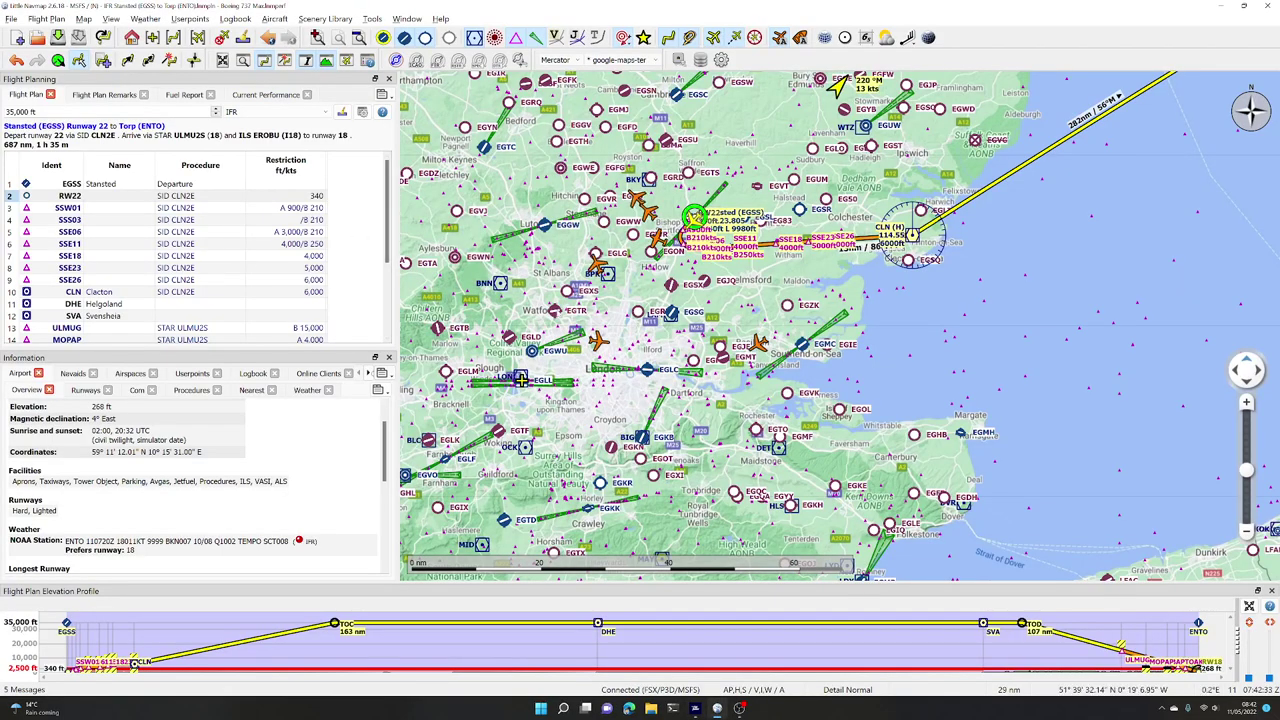
{"action": "scroll", "coordinate": [131, 292], "scroll_direction": "down", "scroll_amount": 3}
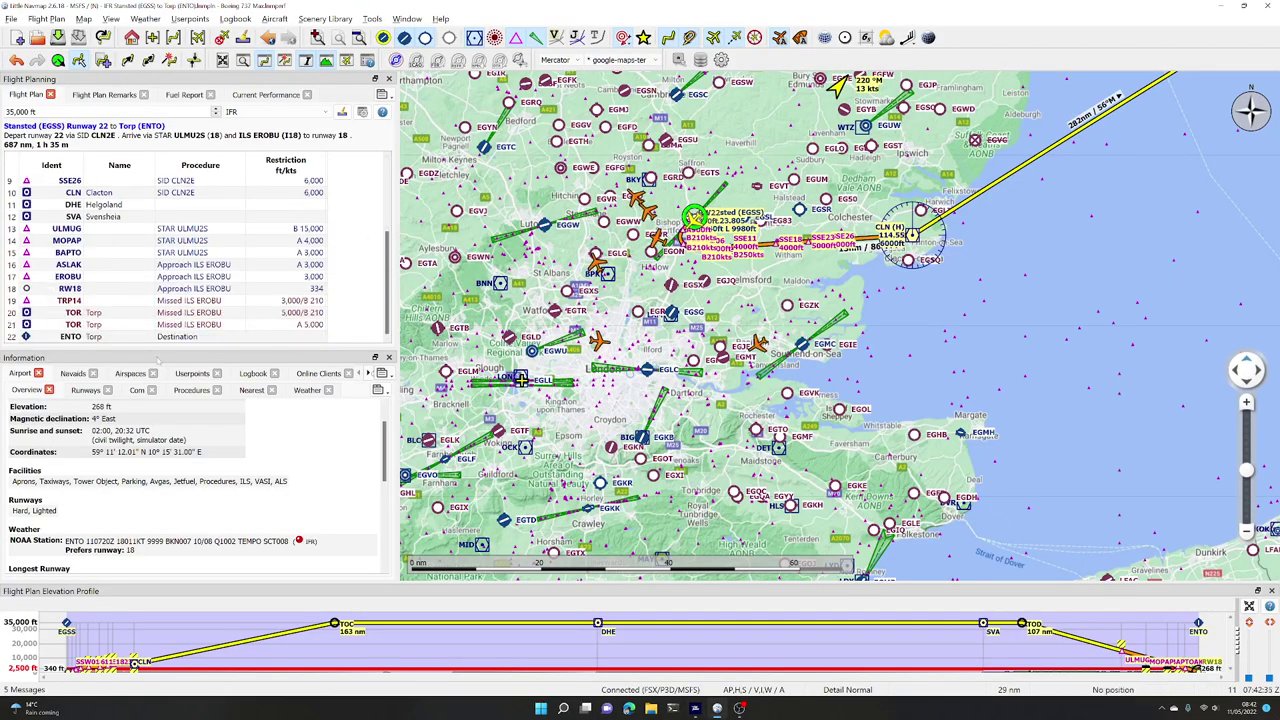
{"action": "left_click_drag", "start_coordinate": [161, 352], "coordinate": [146, 494]}
{"action": "key", "text": "alt+Tab"}
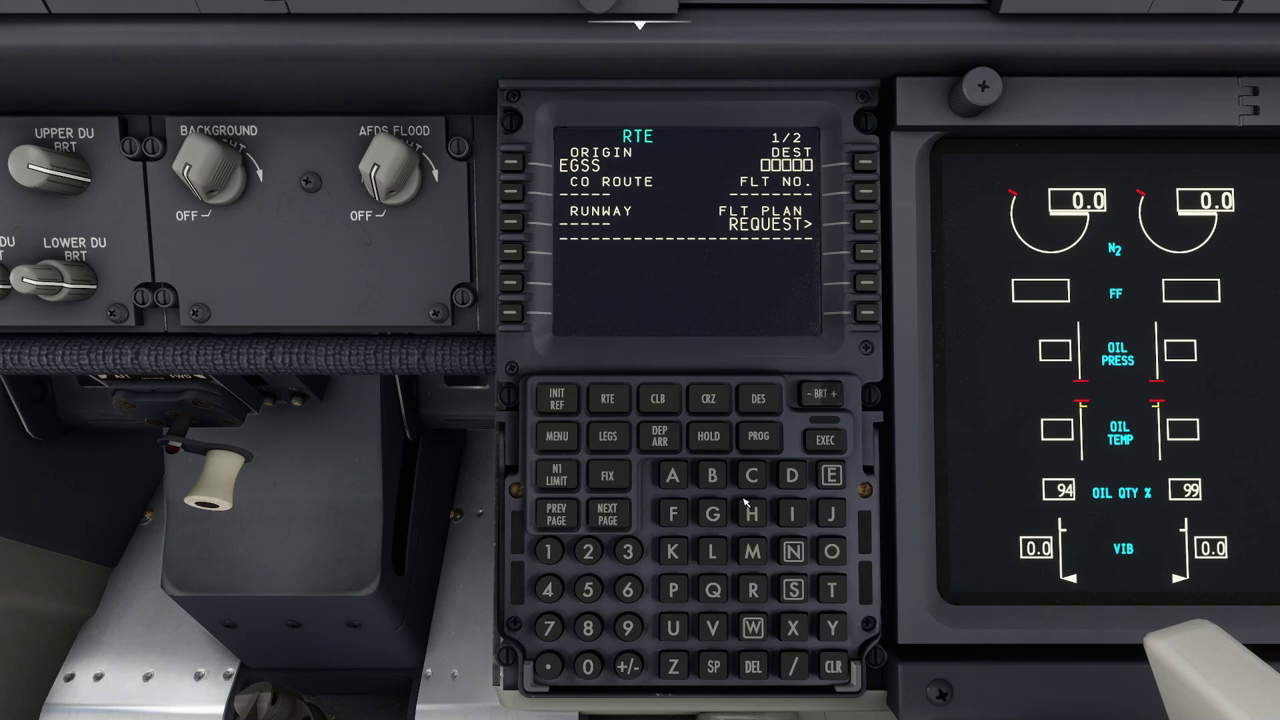
Enter ENTO as the route destination and bring up the DEP/ARR index.
{"action": "left_click", "coordinate": [830, 476]}
{"action": "left_click", "coordinate": [792, 551]}
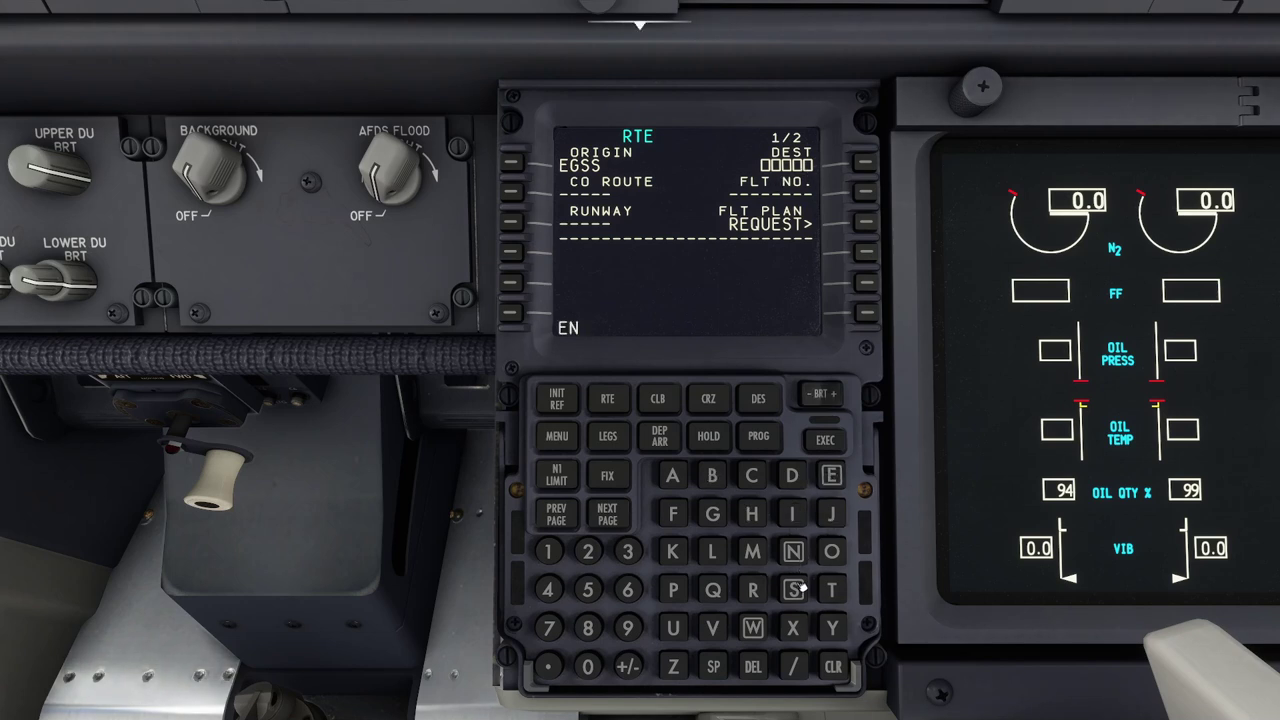
{"action": "left_click", "coordinate": [831, 590]}
{"action": "left_click", "coordinate": [833, 552]}
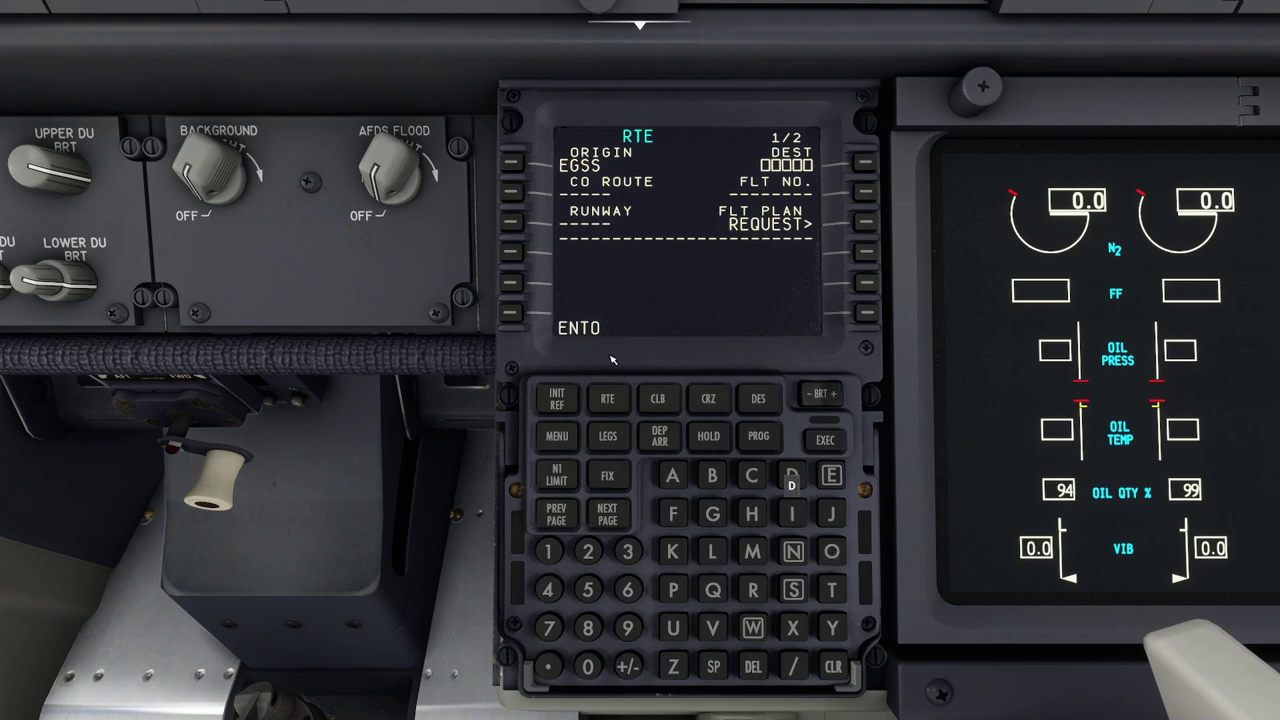
{"action": "left_click", "coordinate": [869, 163]}
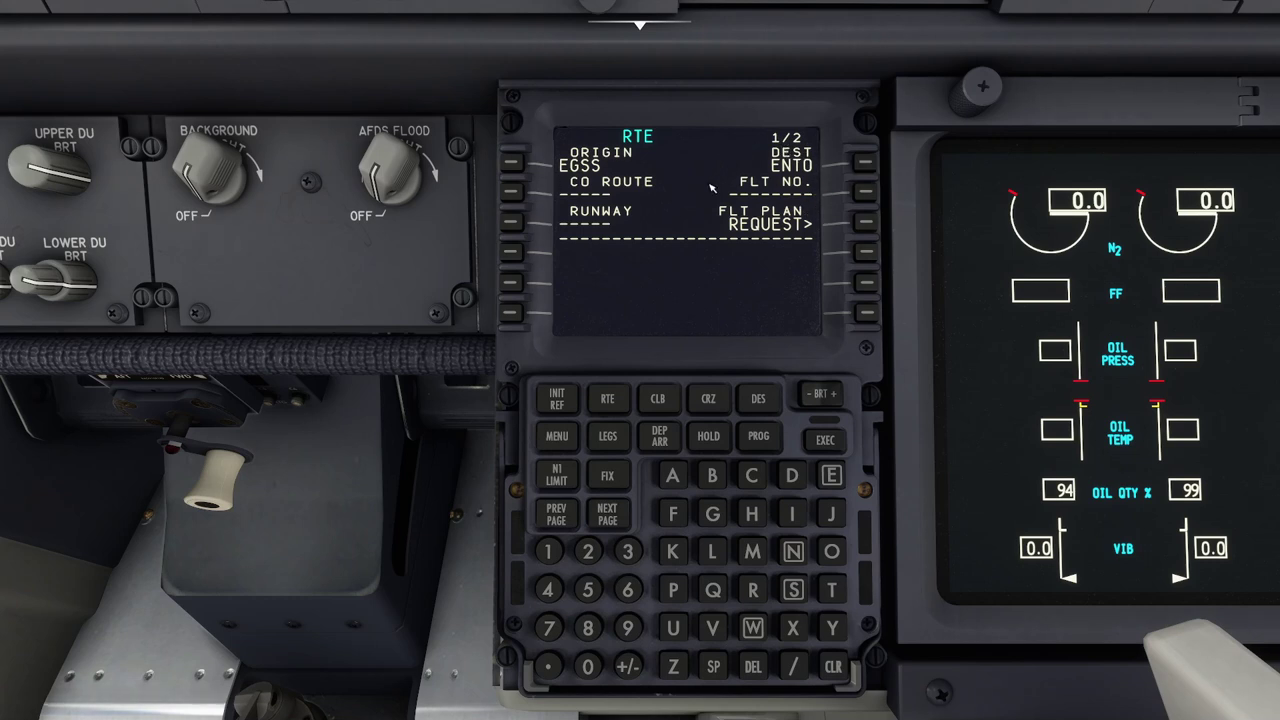
{"action": "left_click", "coordinate": [664, 447]}
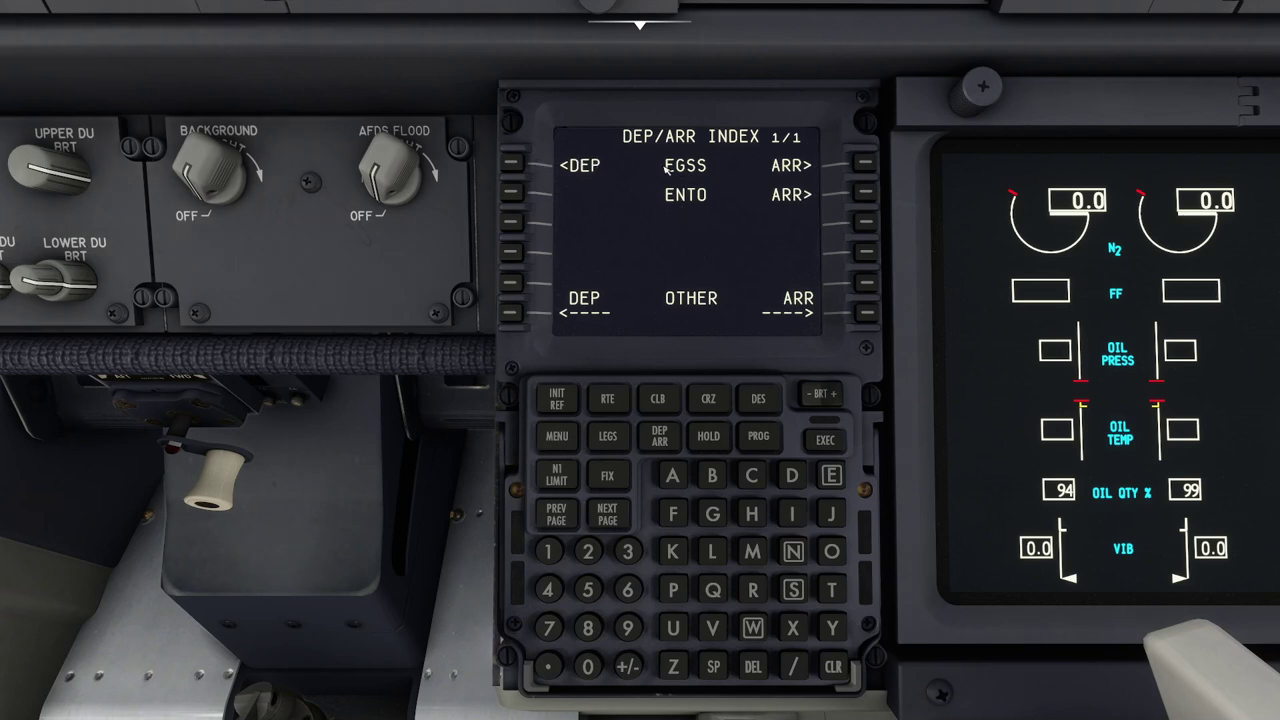
Choose EGSS runway 22 with the CLN2E SID, no transition, and return to RTE.
{"action": "left_click", "coordinate": [520, 166]}
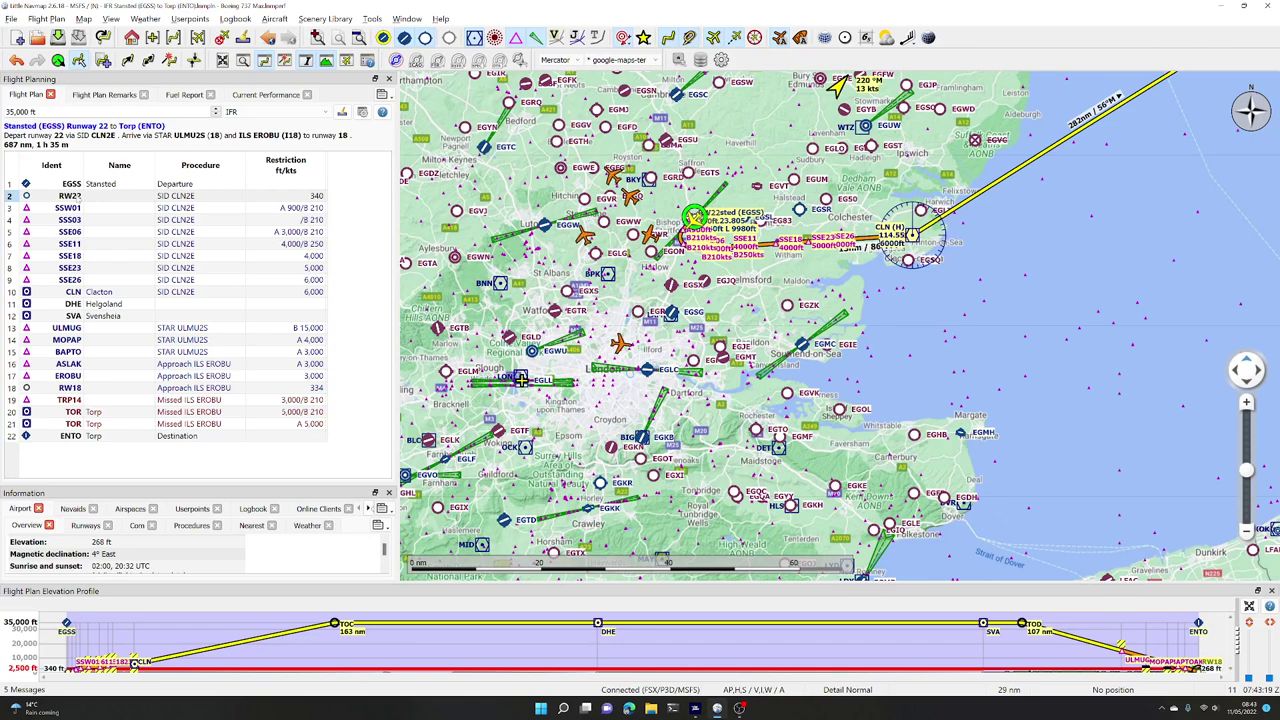
{"action": "left_click", "coordinate": [91, 197]}
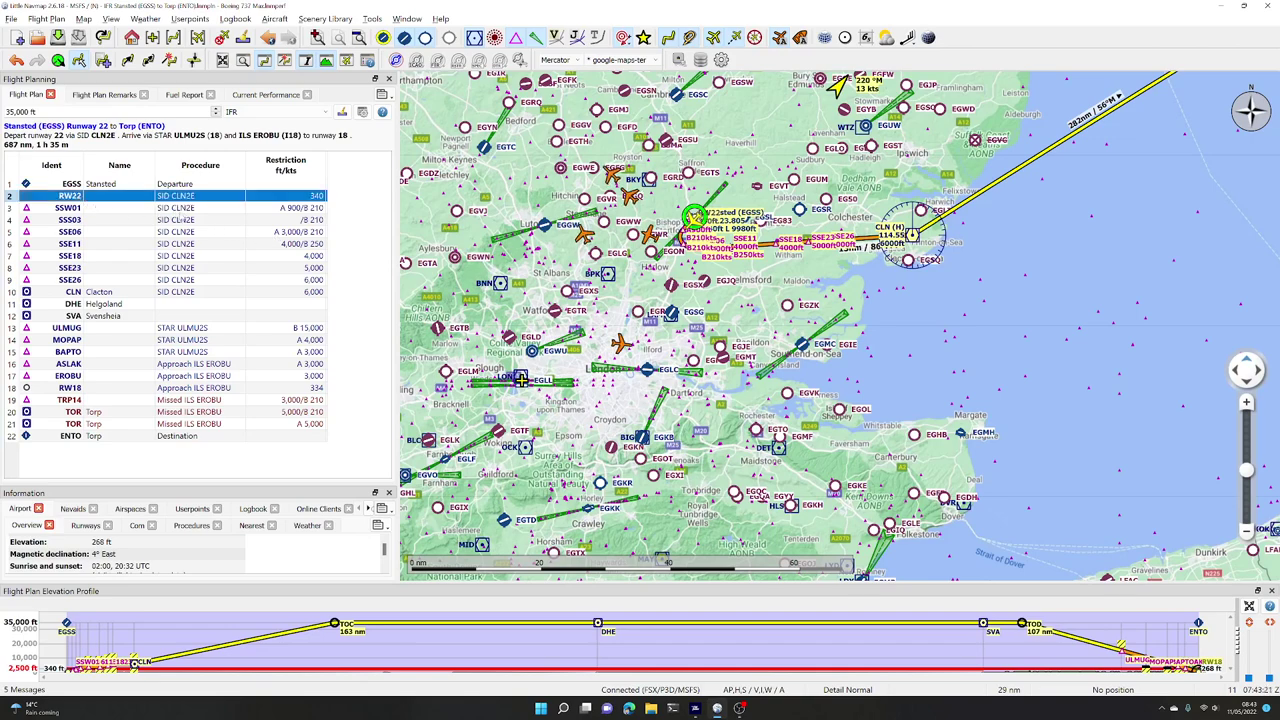
{"action": "key", "text": "Down"}
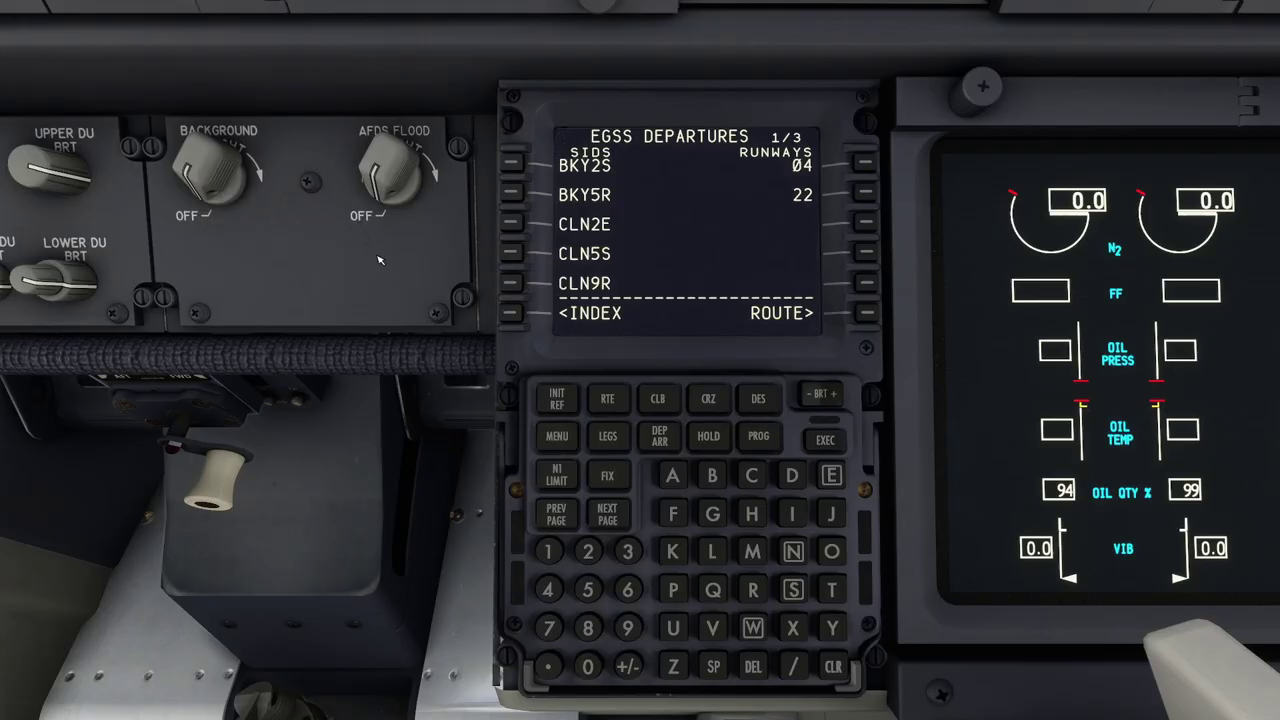
{"action": "left_click", "coordinate": [868, 199]}
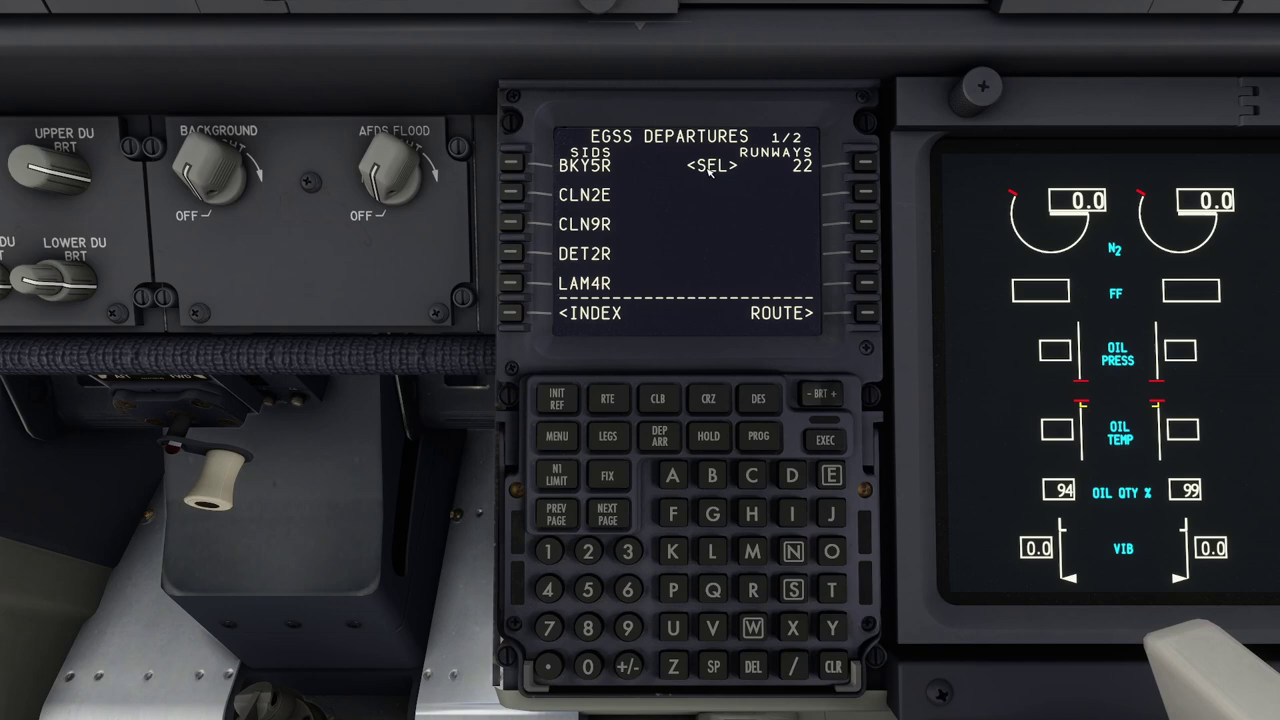
{"action": "left_click", "coordinate": [511, 194]}
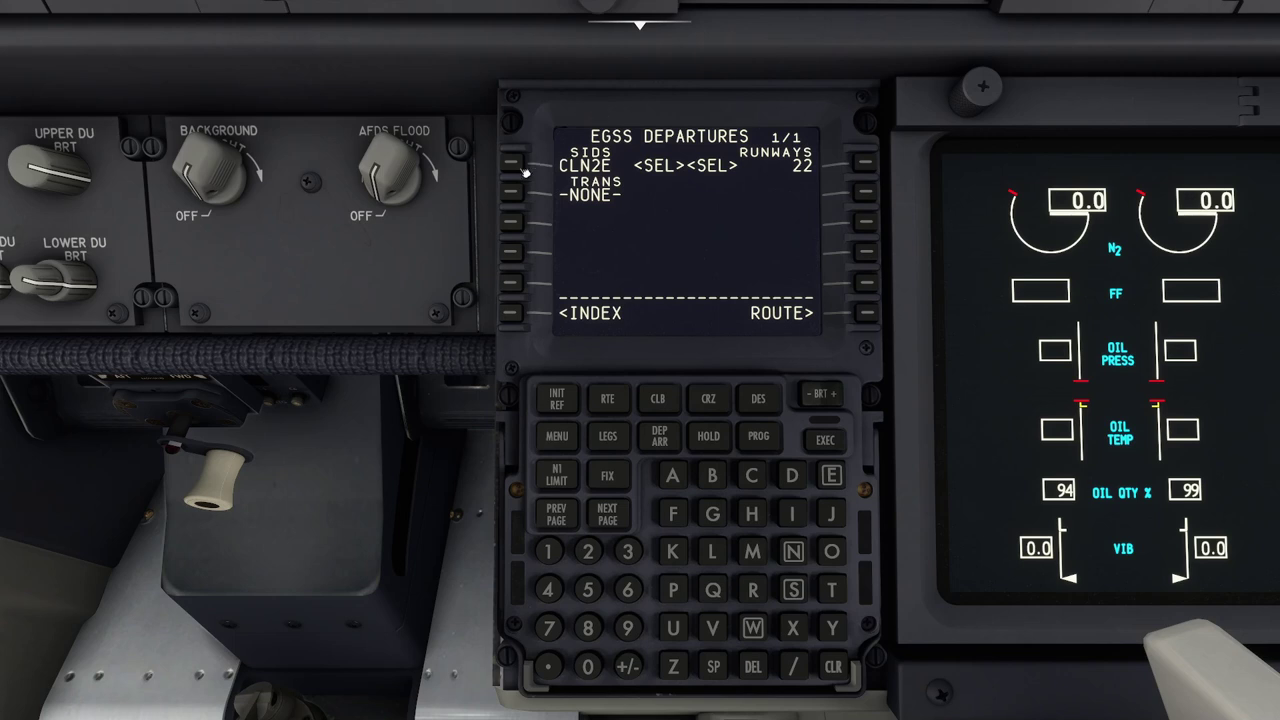
{"action": "left_click", "coordinate": [867, 316]}
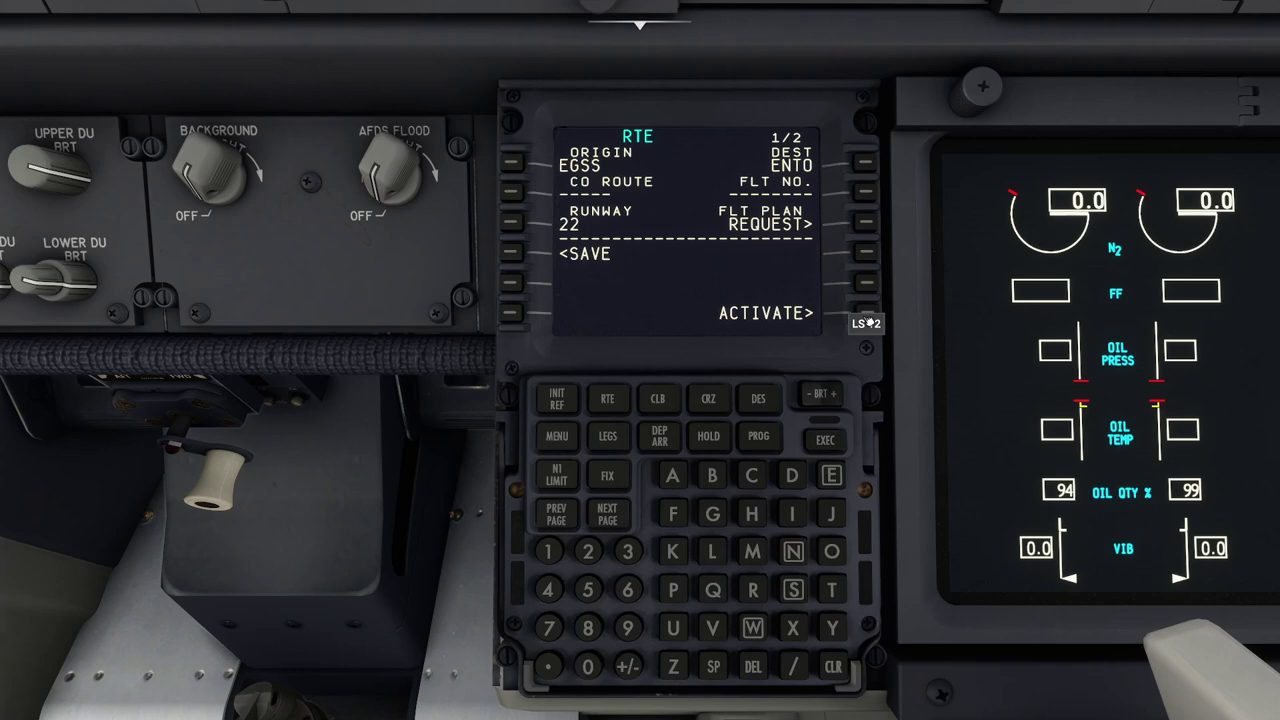
Activate and EXEC the EGSS–ENTO route, then go to PERF INIT.
{"action": "left_click", "coordinate": [866, 314]}
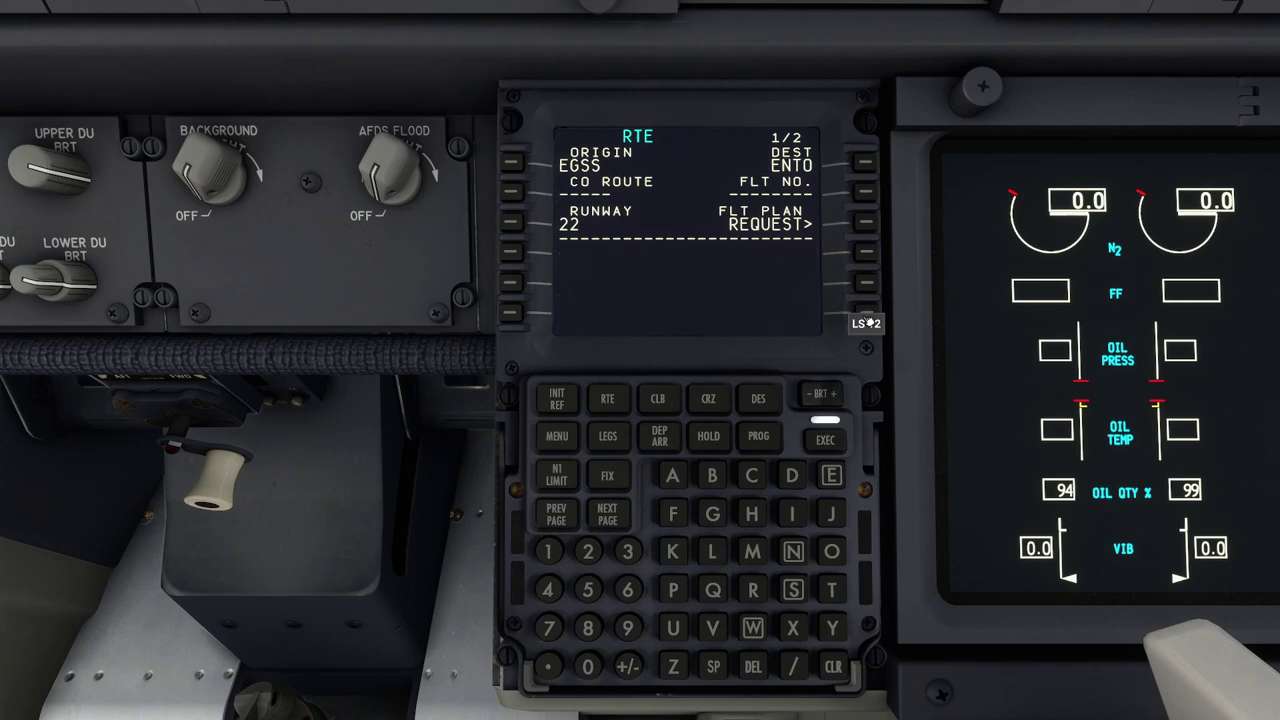
{"action": "left_click", "coordinate": [826, 441]}
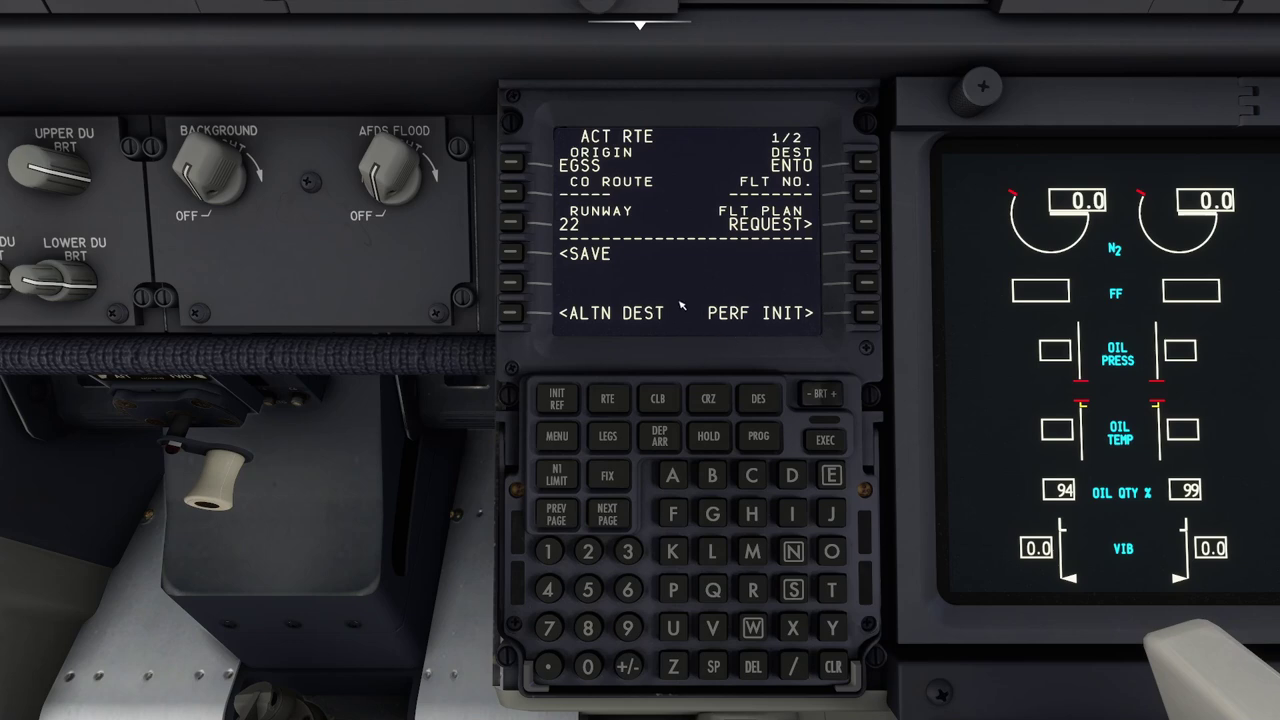
{"action": "left_click", "coordinate": [867, 313]}
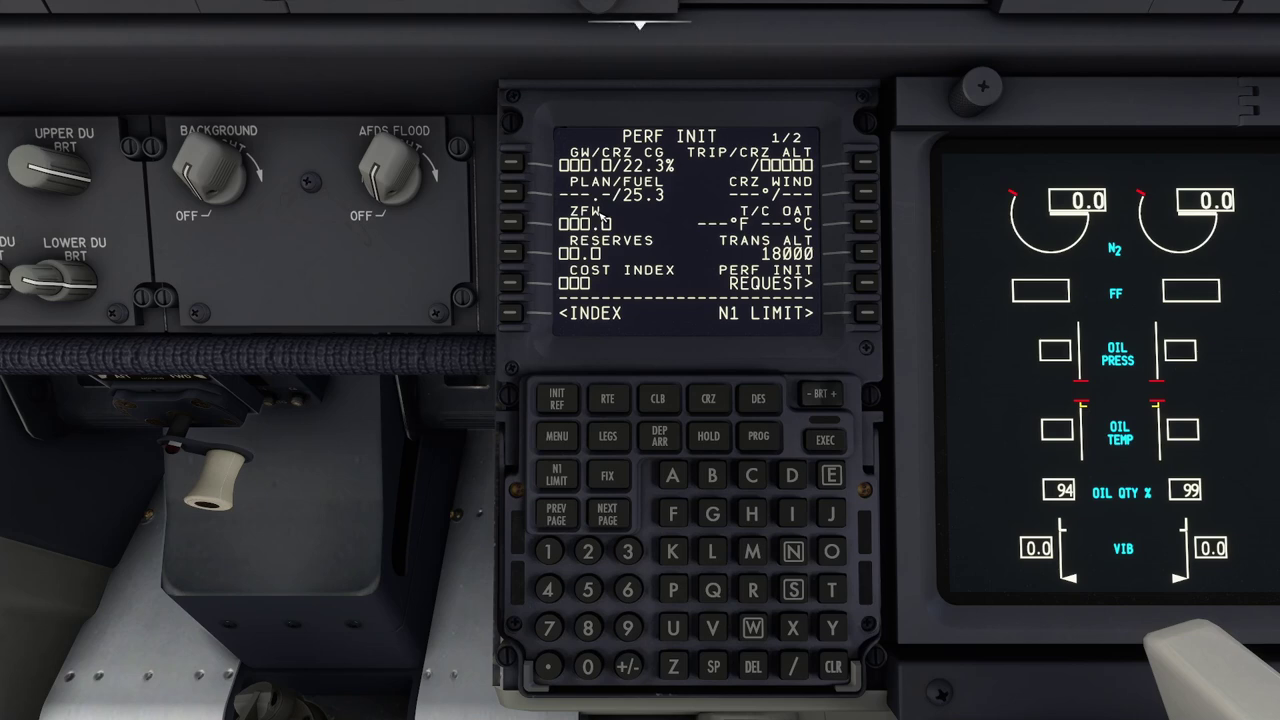
Enter zero fuel weight 118.1 and fuel reserves 1.0 on PERF INIT.
{"action": "left_click", "coordinate": [514, 230]}
{"action": "left_click", "coordinate": [511, 222]}
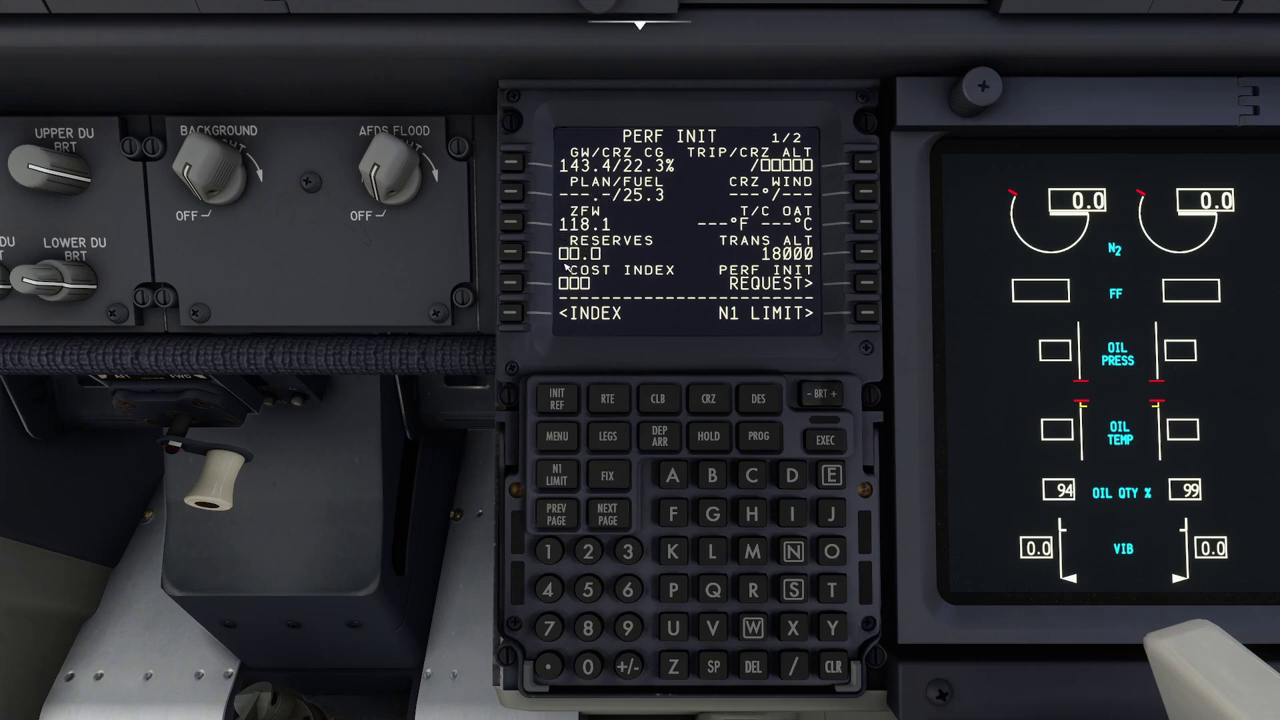
{"action": "left_click", "coordinate": [549, 554]}
{"action": "left_click", "coordinate": [512, 252]}
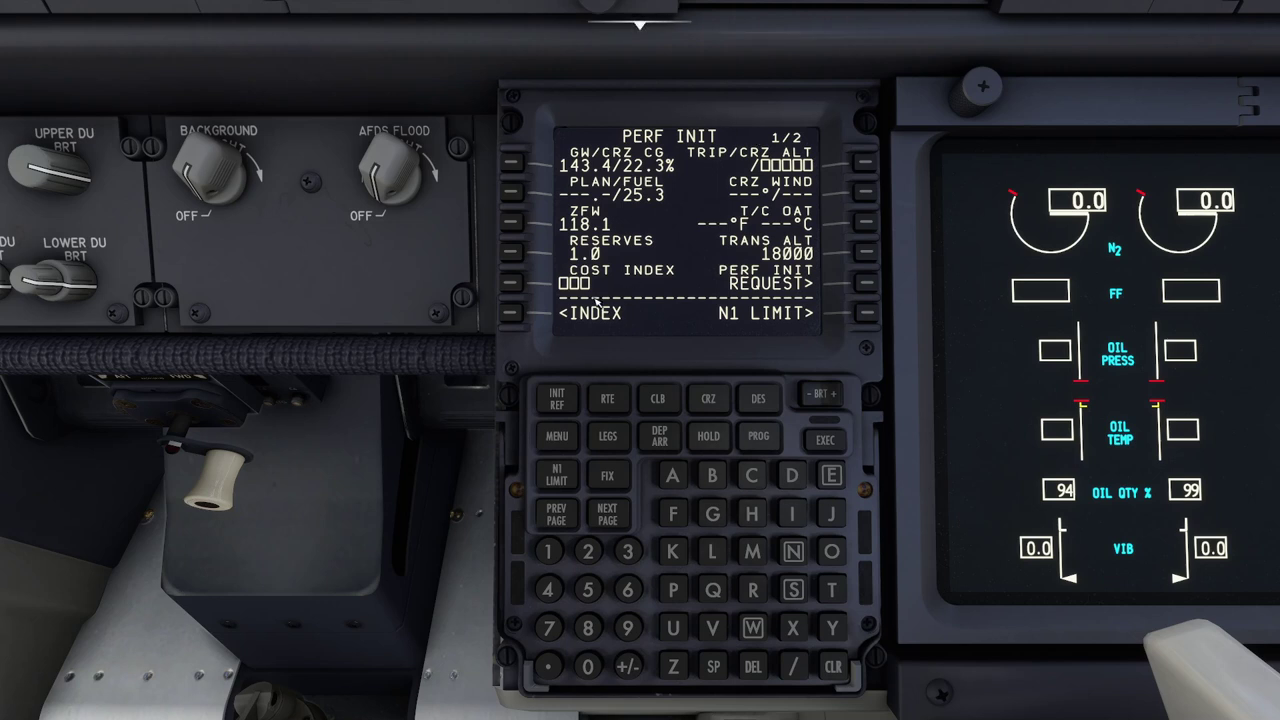
Enter cost index 20 and cruise altitude FL350.
{"action": "left_click", "coordinate": [598, 557]}
{"action": "left_click", "coordinate": [596, 667]}
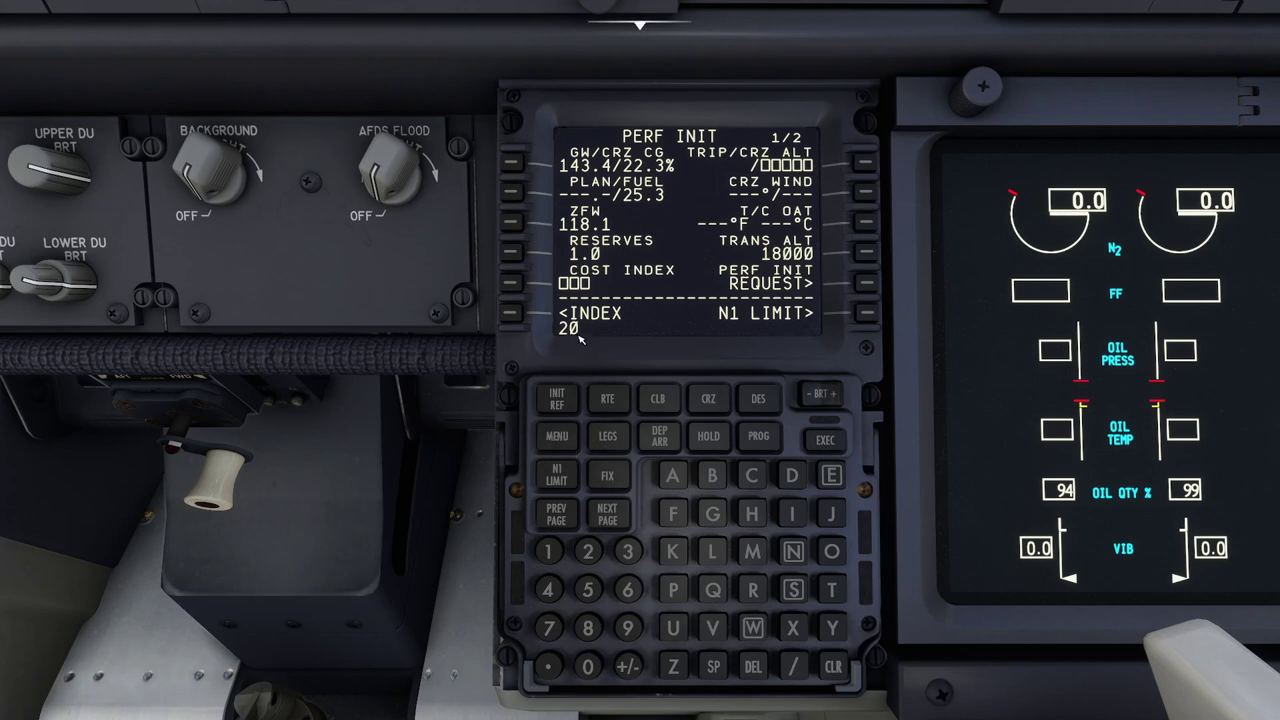
{"action": "left_click", "coordinate": [510, 290]}
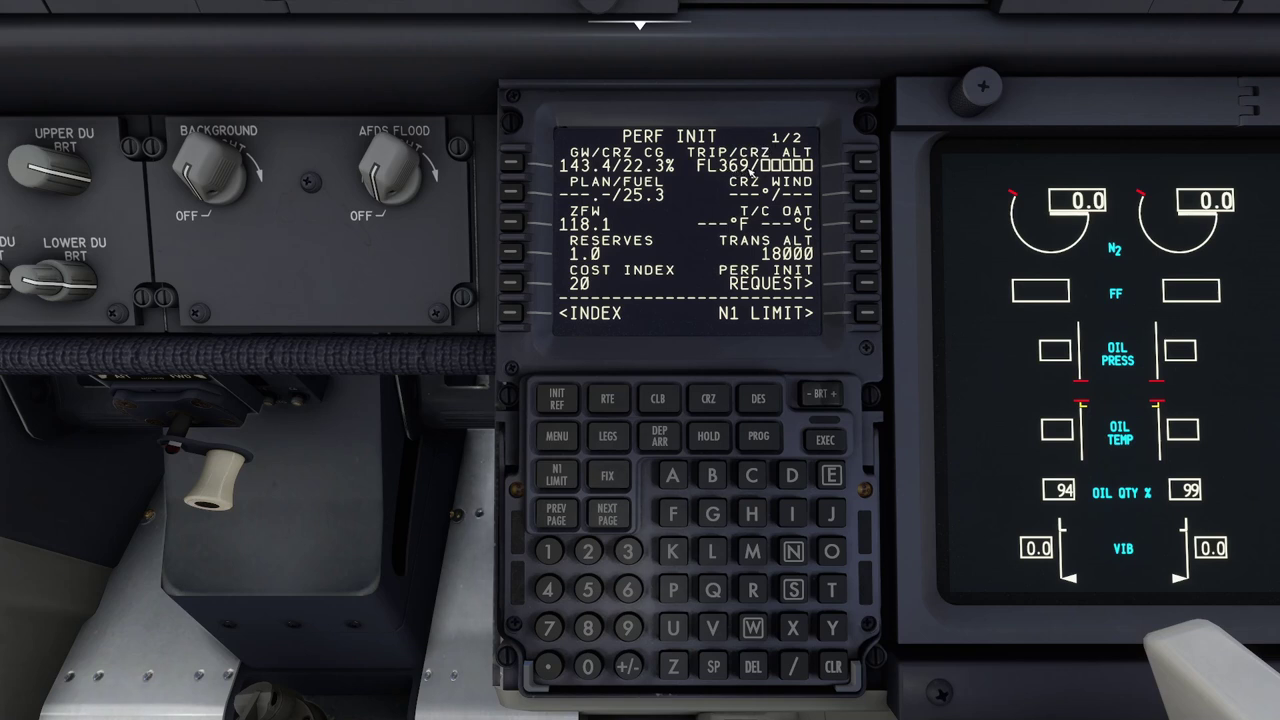
{"action": "left_click", "coordinate": [628, 552]}
{"action": "left_click", "coordinate": [588, 589]}
{"action": "left_click", "coordinate": [588, 666]}
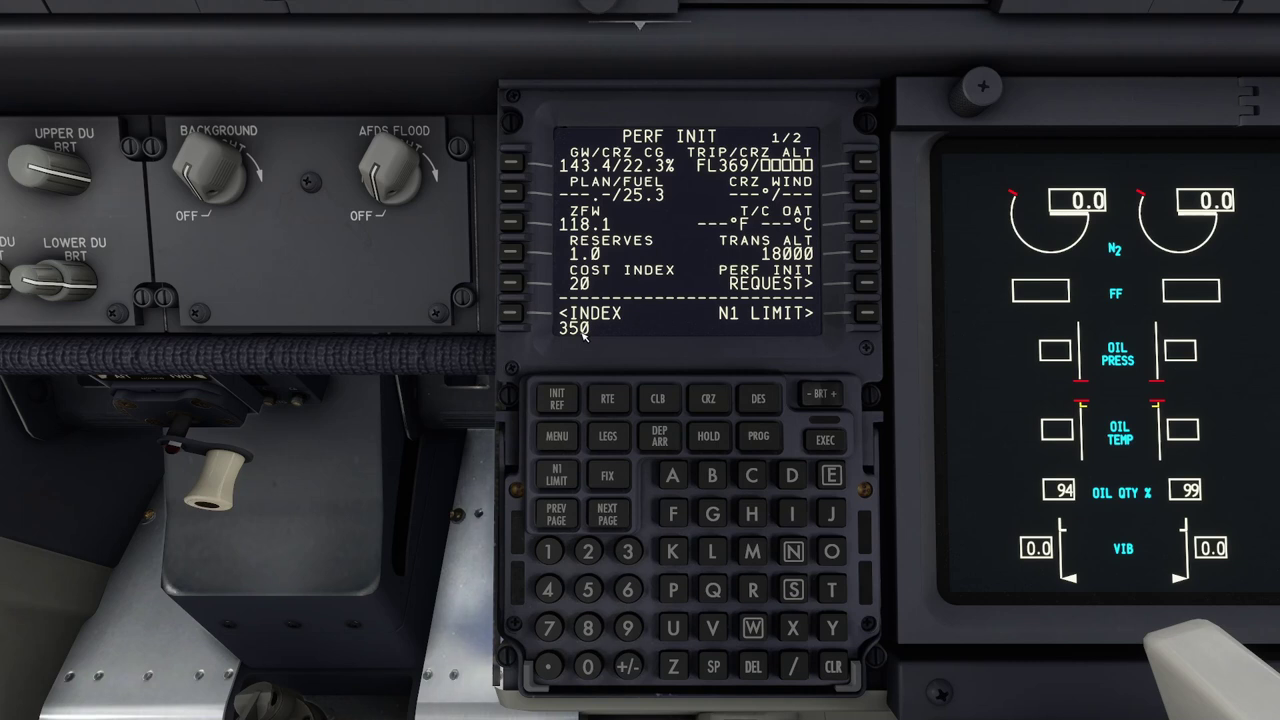
{"action": "left_click", "coordinate": [866, 164]}
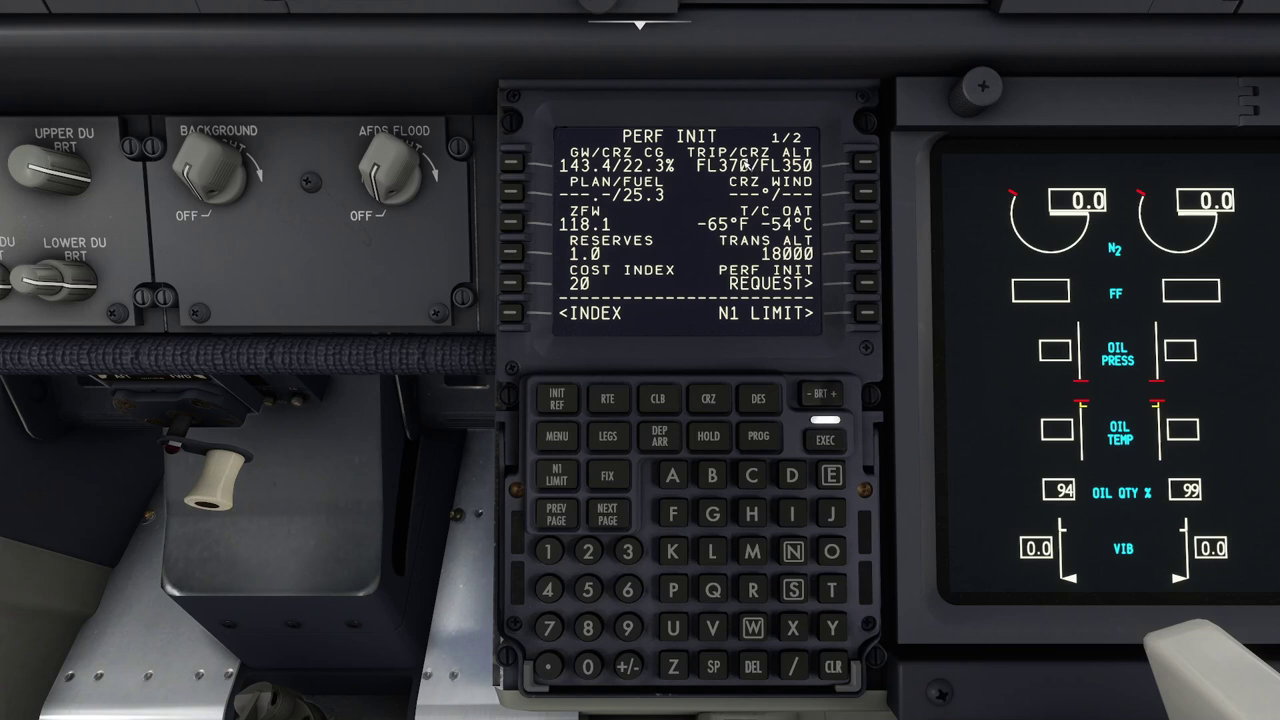
Execute PERF INIT, then on N1 LIMIT try CLB-1 and 22K before reselecting full 24K TO.
{"action": "left_click", "coordinate": [866, 316]}
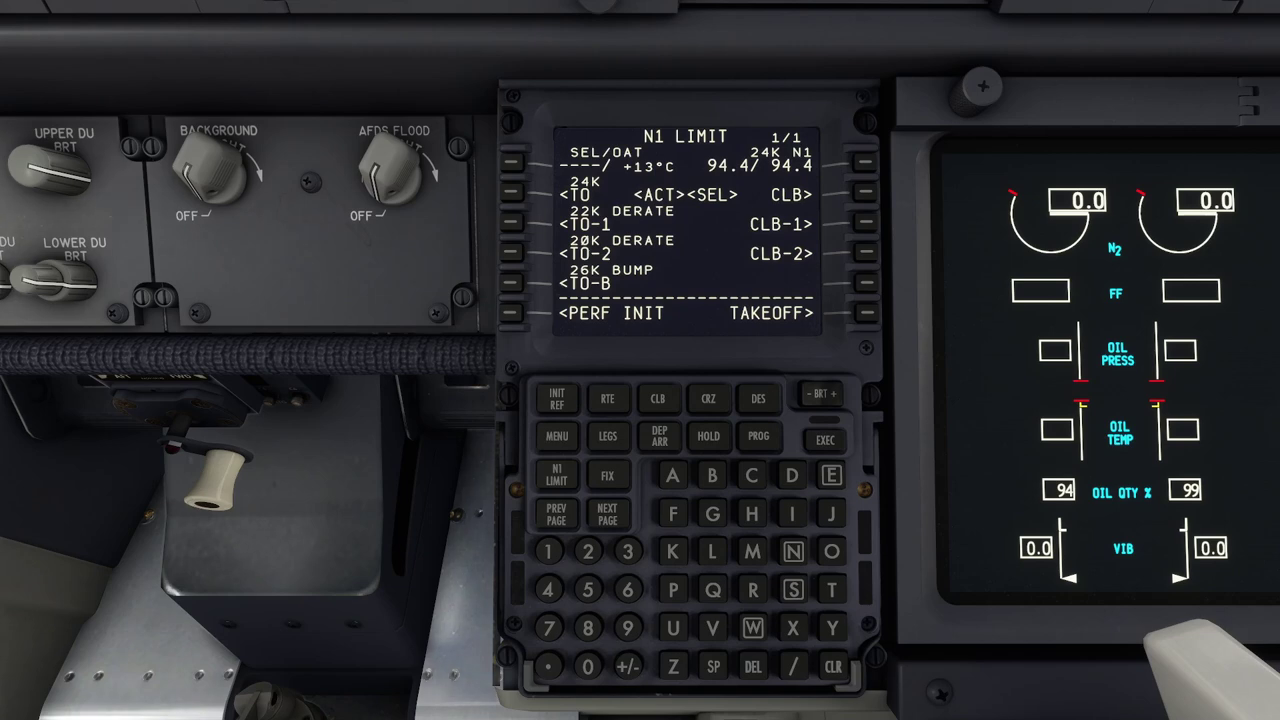
{"action": "left_click", "coordinate": [513, 315]}
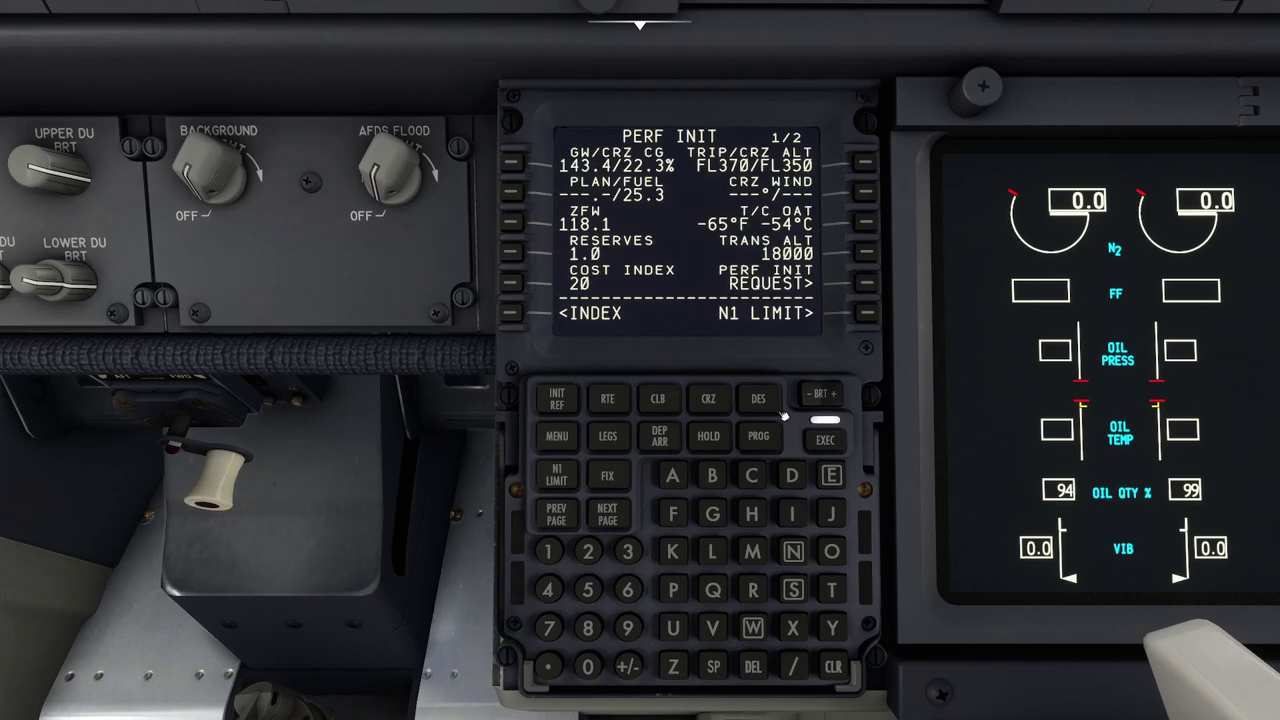
{"action": "left_click", "coordinate": [822, 443]}
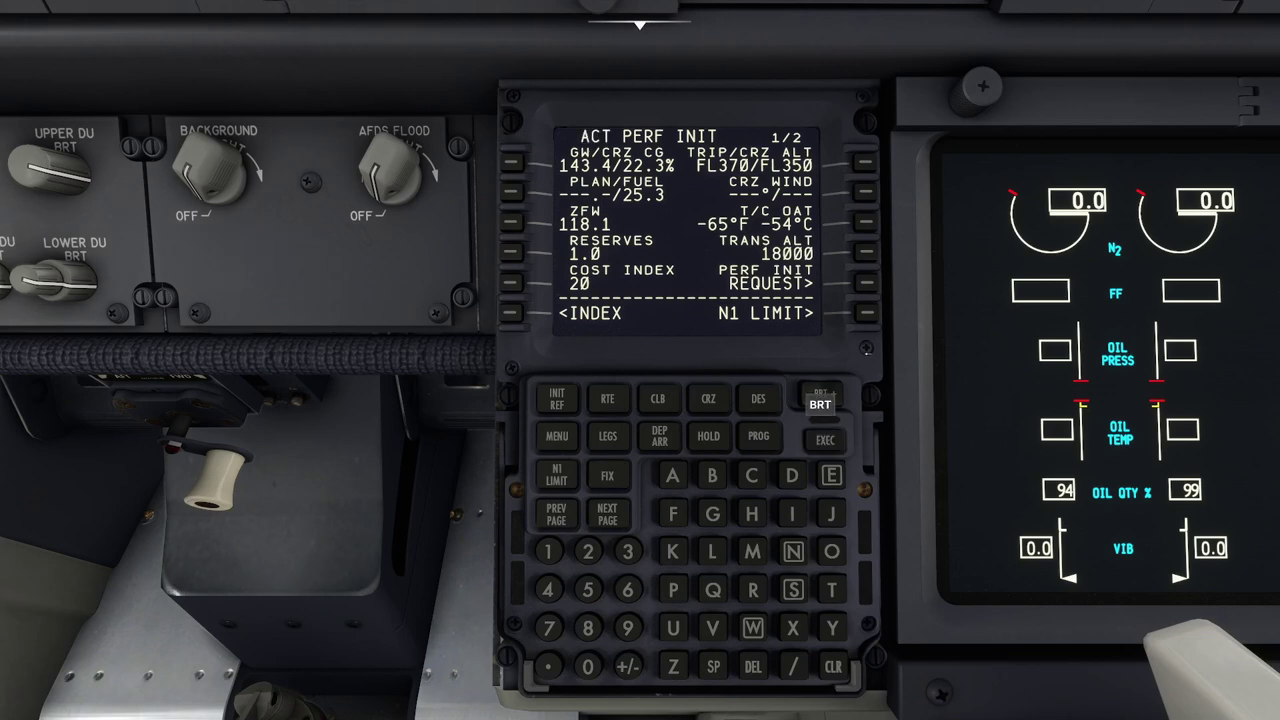
{"action": "left_click", "coordinate": [876, 320]}
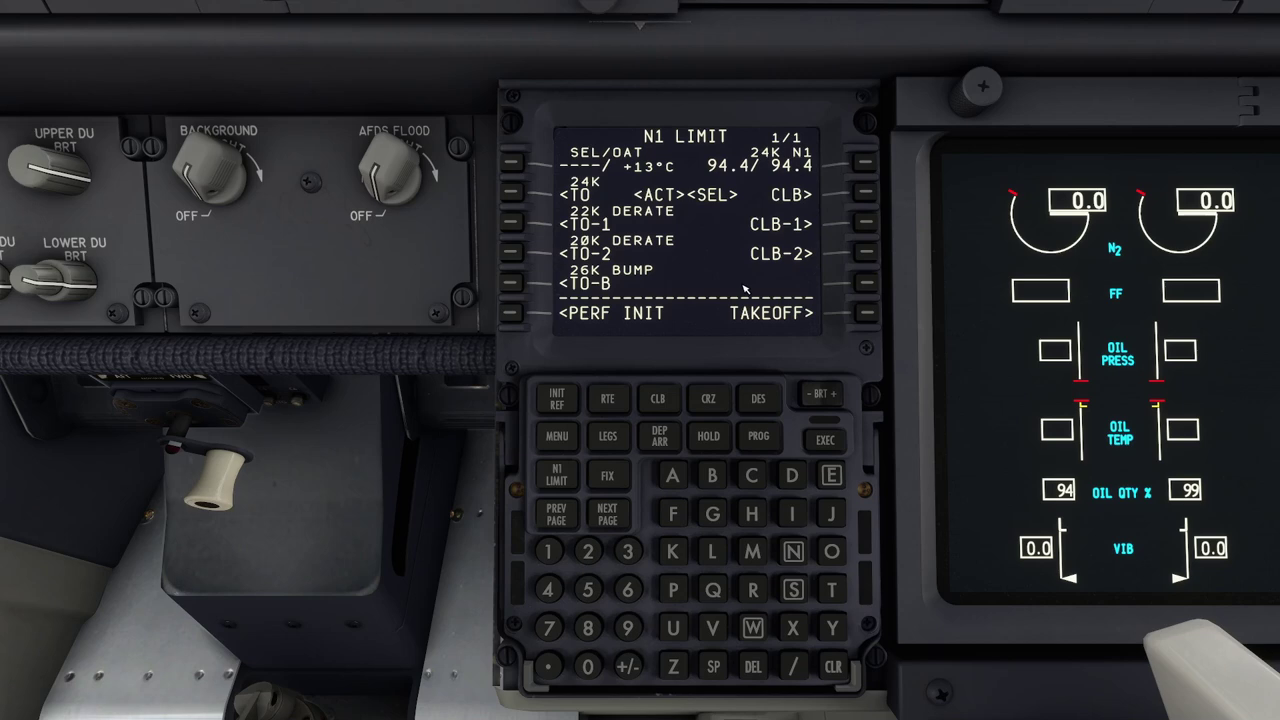
{"action": "left_click", "coordinate": [859, 224]}
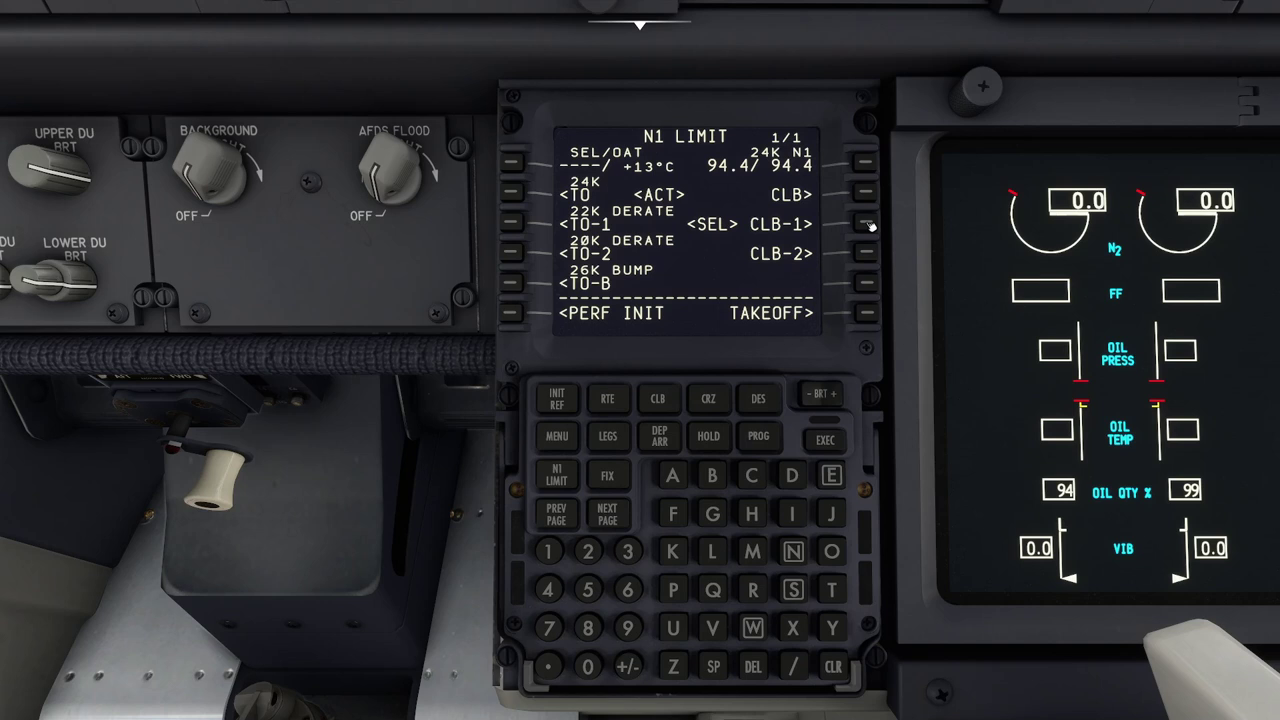
{"action": "left_click", "coordinate": [514, 229]}
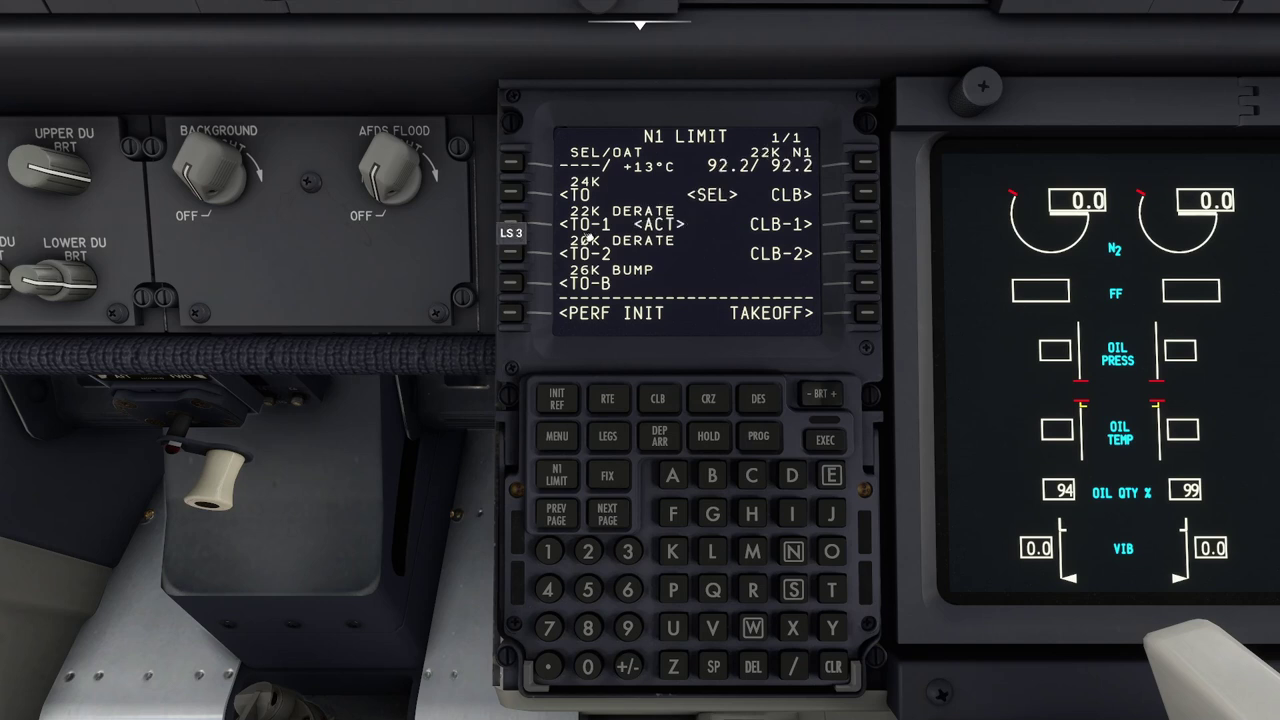
{"action": "left_click", "coordinate": [512, 194]}
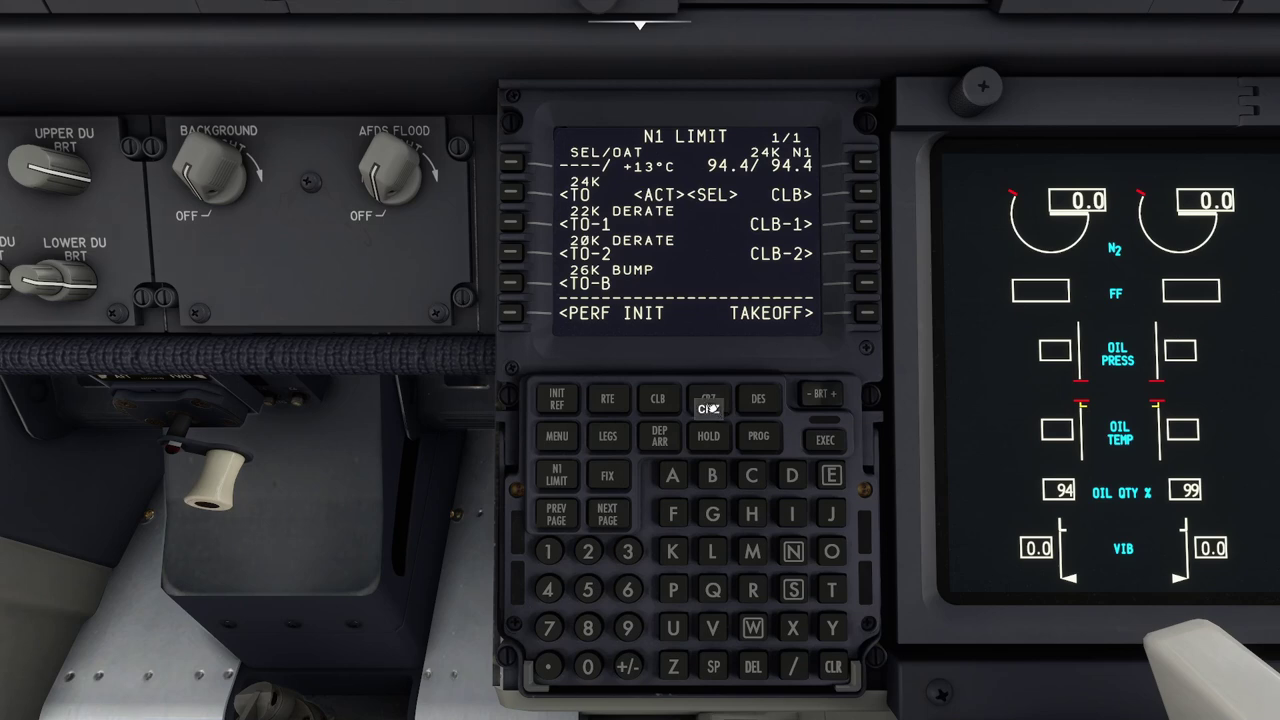
On TAKEOFF REF enter flaps 5 and CG 22.3%, then accept V1 131, VR 134, V2 141.
{"action": "left_click", "coordinate": [866, 314]}
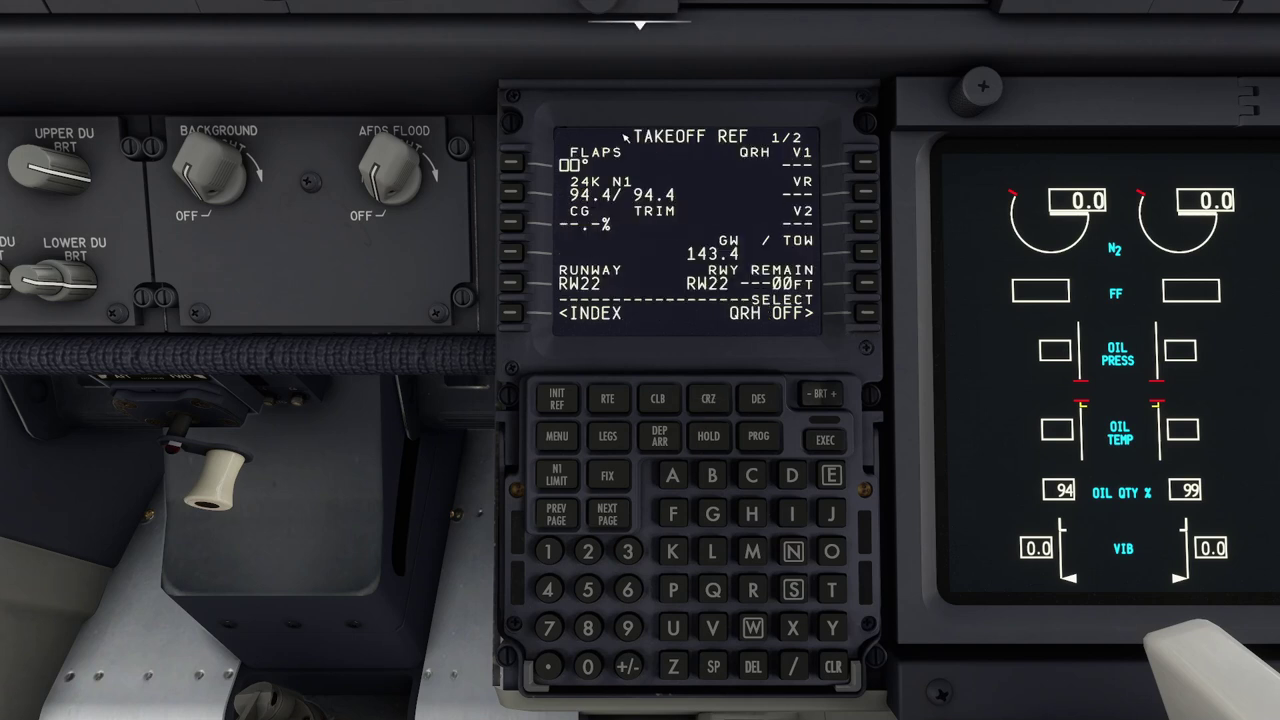
{"action": "left_click", "coordinate": [588, 589]}
{"action": "left_click", "coordinate": [529, 190]}
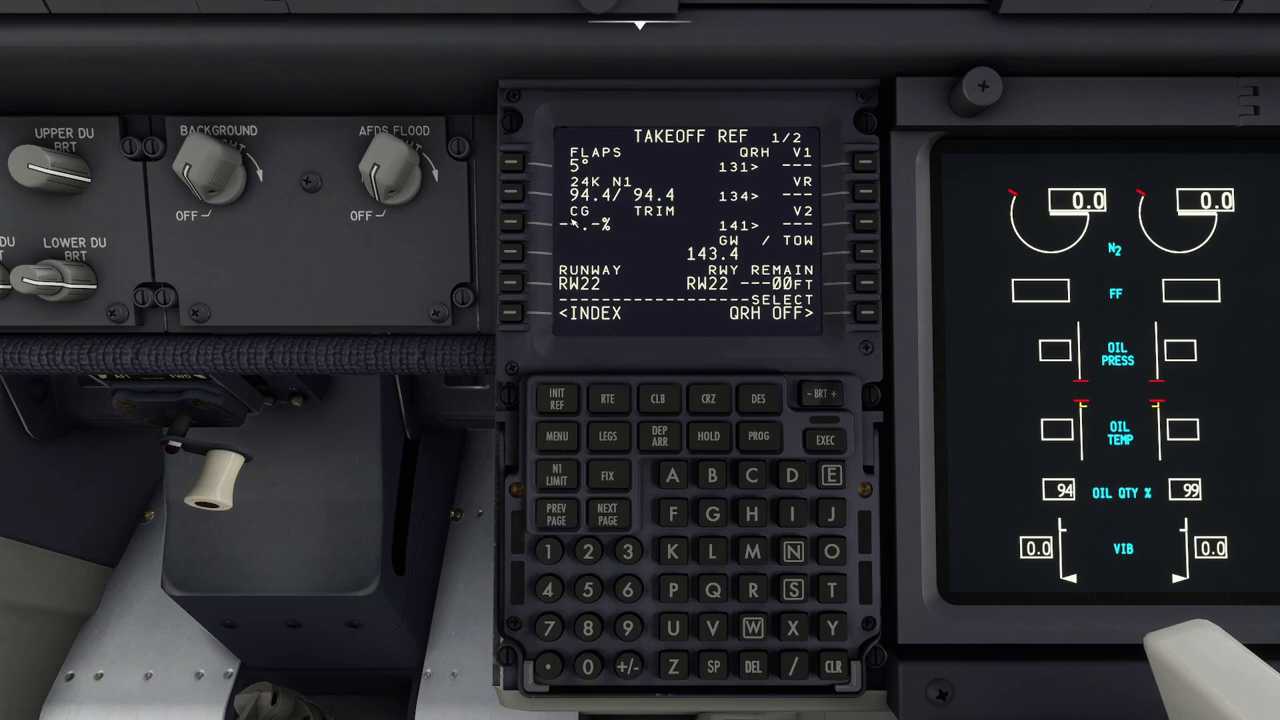
{"action": "left_click", "coordinate": [506, 226]}
{"action": "left_click", "coordinate": [513, 226]}
{"action": "left_click", "coordinate": [865, 167]}
{"action": "left_click", "coordinate": [865, 195]}
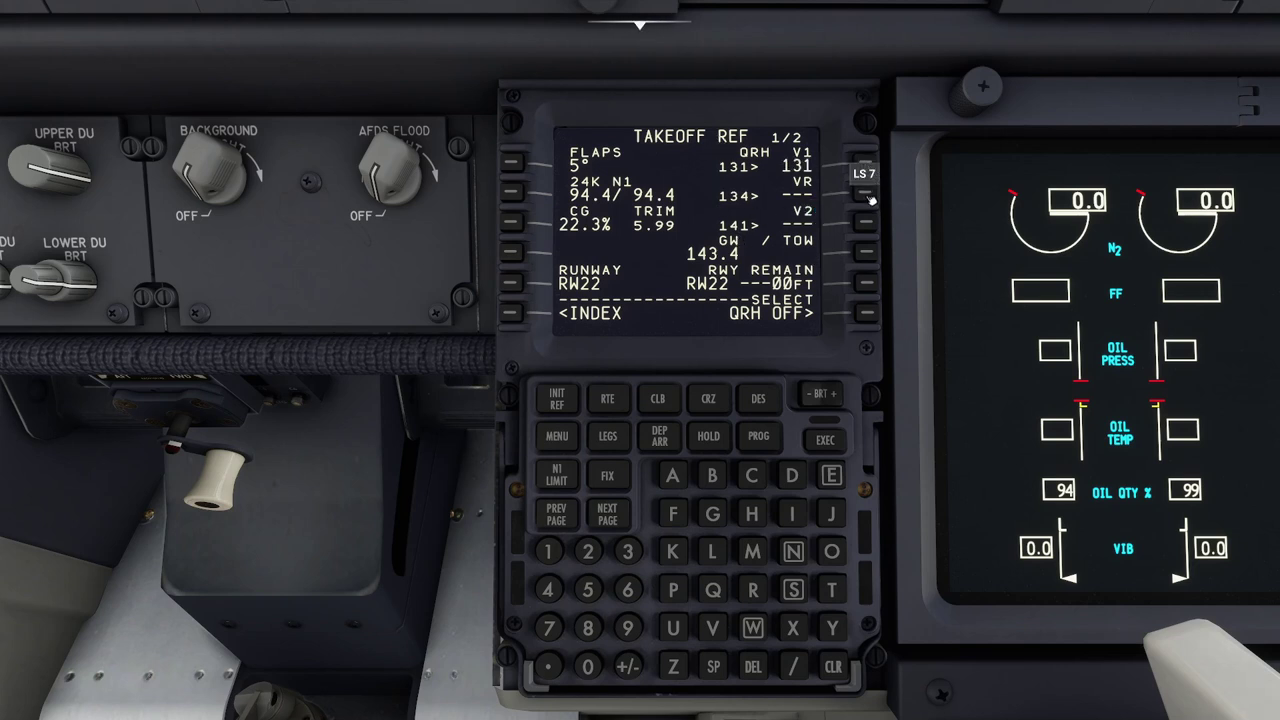
{"action": "left_click", "coordinate": [869, 225]}
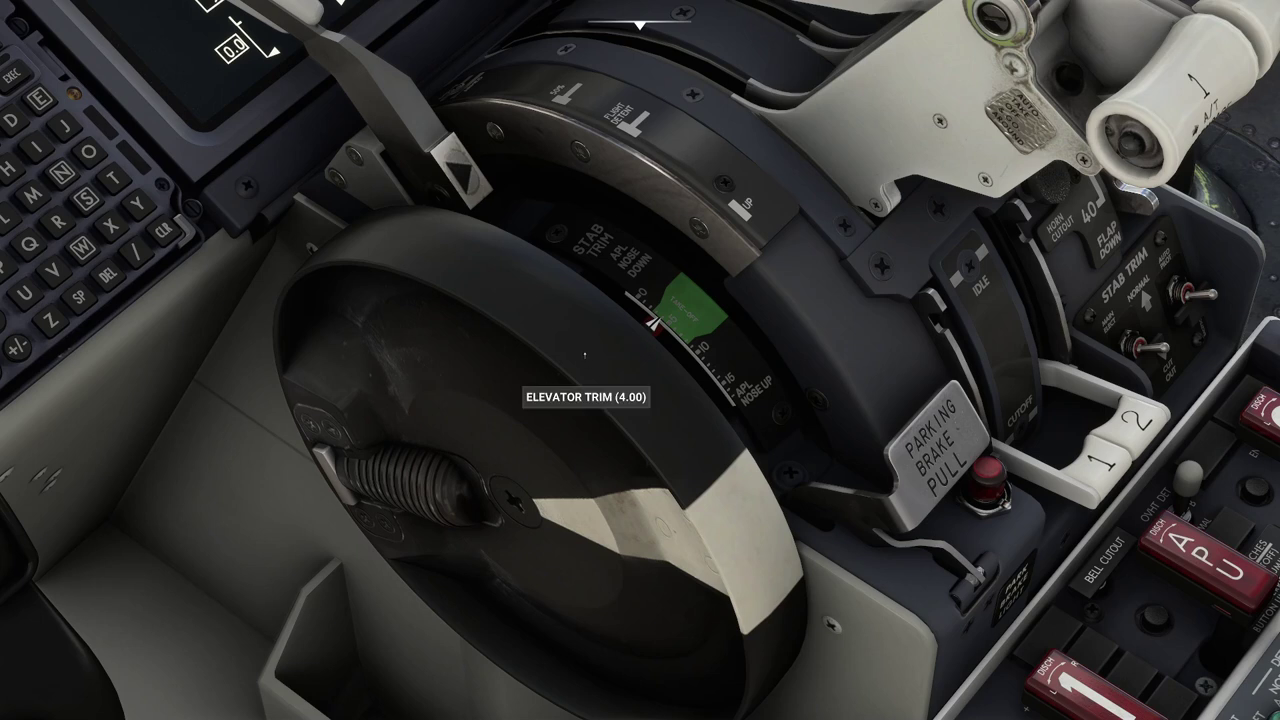
Roll the stab trim wheel nose-up until ELEVATOR TRIM reads about 5.9 units.
{"action": "scroll", "coordinate": [584, 354], "scroll_direction": "up", "scroll_amount": 2}
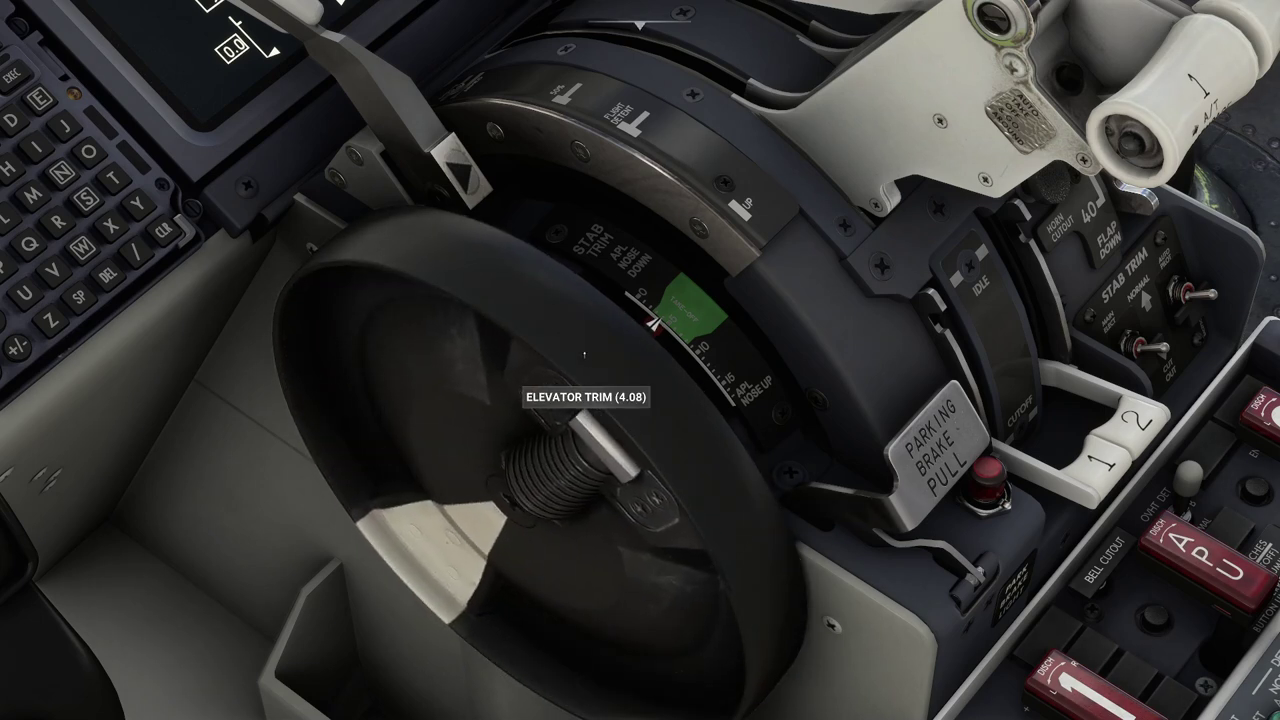
{"action": "scroll", "coordinate": [584, 354], "scroll_direction": "up", "scroll_amount": 2}
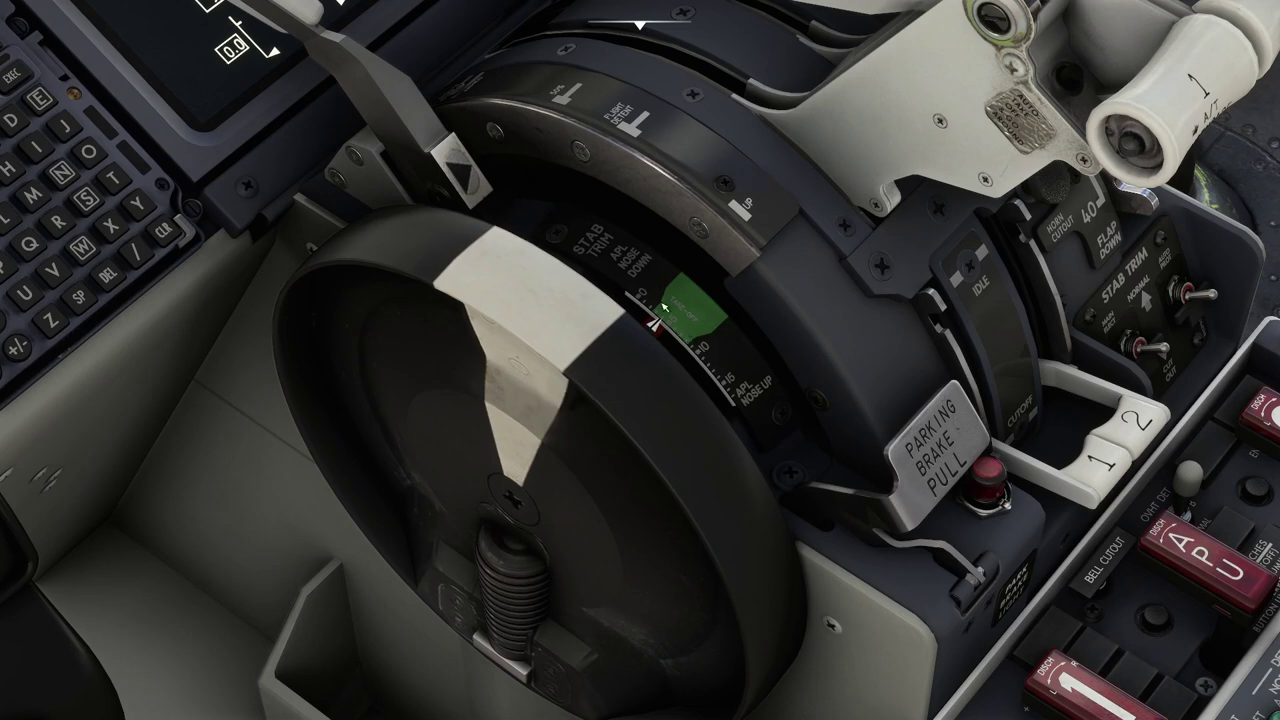
{"action": "scroll", "coordinate": [492, 291], "scroll_direction": "up", "scroll_amount": 2}
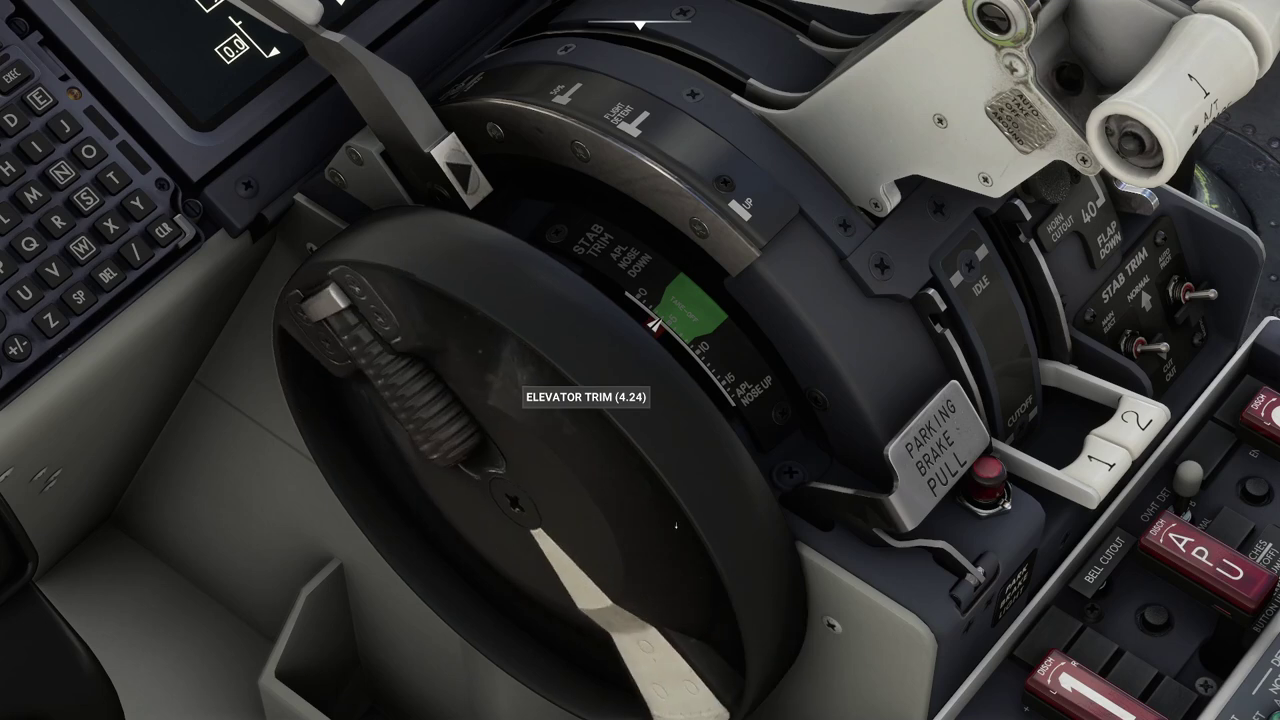
{"action": "scroll", "coordinate": [750, 581], "scroll_direction": "up", "scroll_amount": 4}
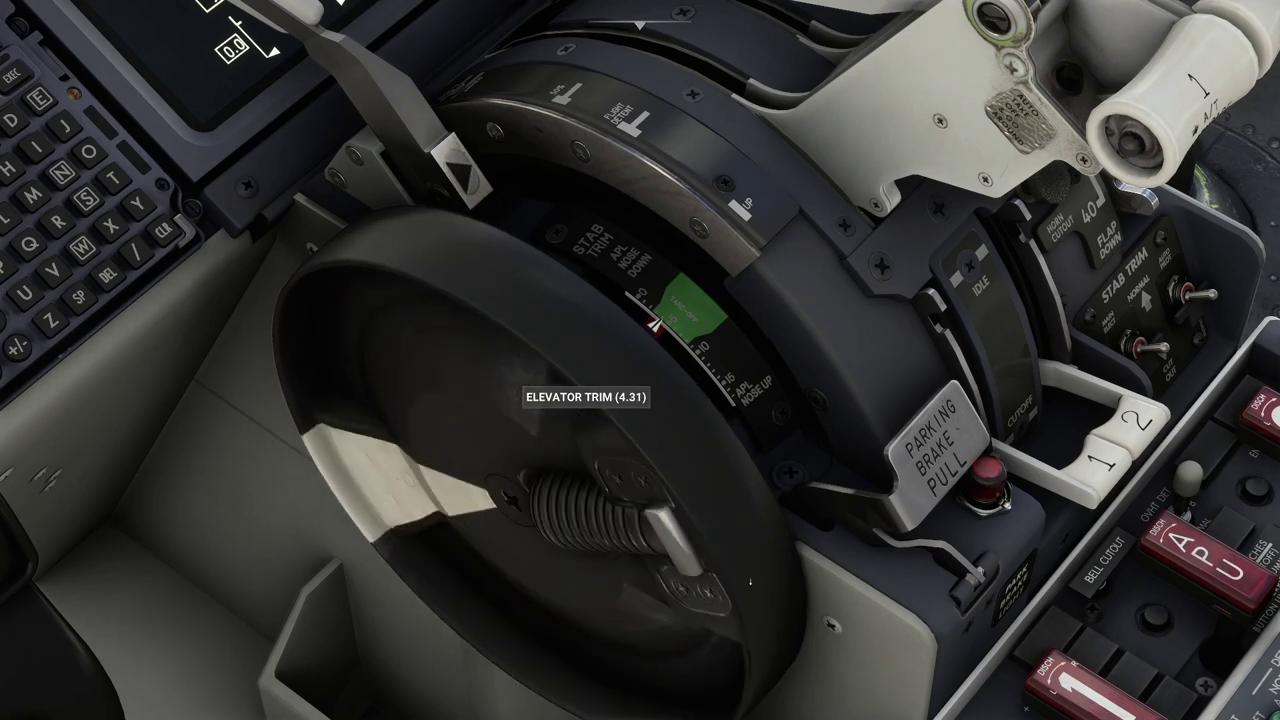
{"action": "scroll", "coordinate": [750, 581], "scroll_direction": "up", "scroll_amount": 5}
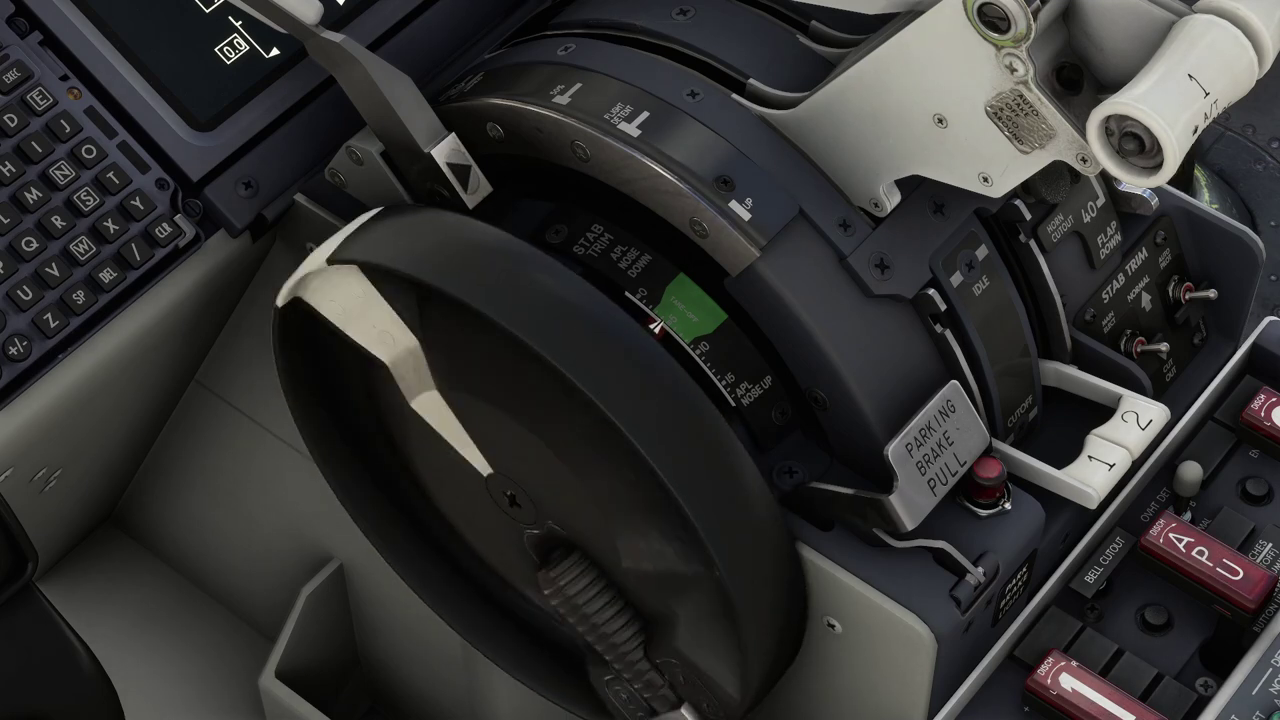
{"action": "scroll", "coordinate": [750, 581], "scroll_direction": "up", "scroll_amount": 5}
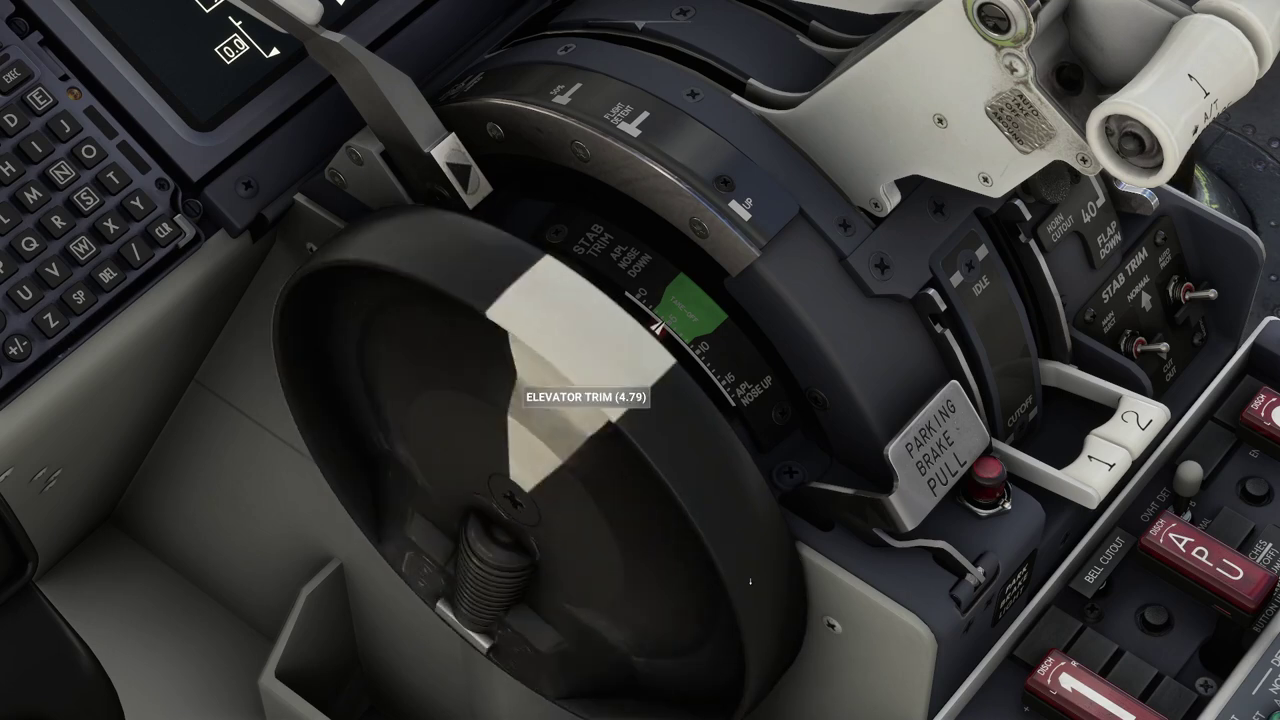
{"action": "scroll", "coordinate": [740, 567], "scroll_direction": "up", "scroll_amount": 5}
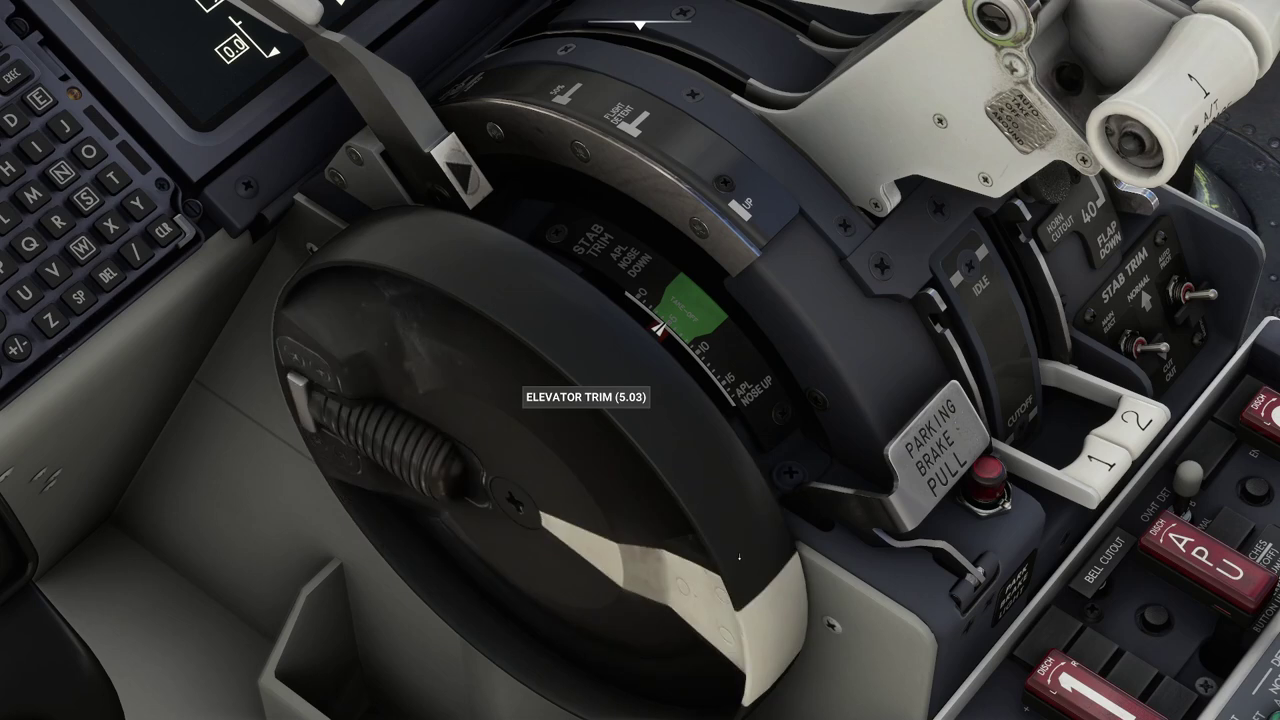
{"action": "scroll", "coordinate": [735, 541], "scroll_direction": "up", "scroll_amount": 5}
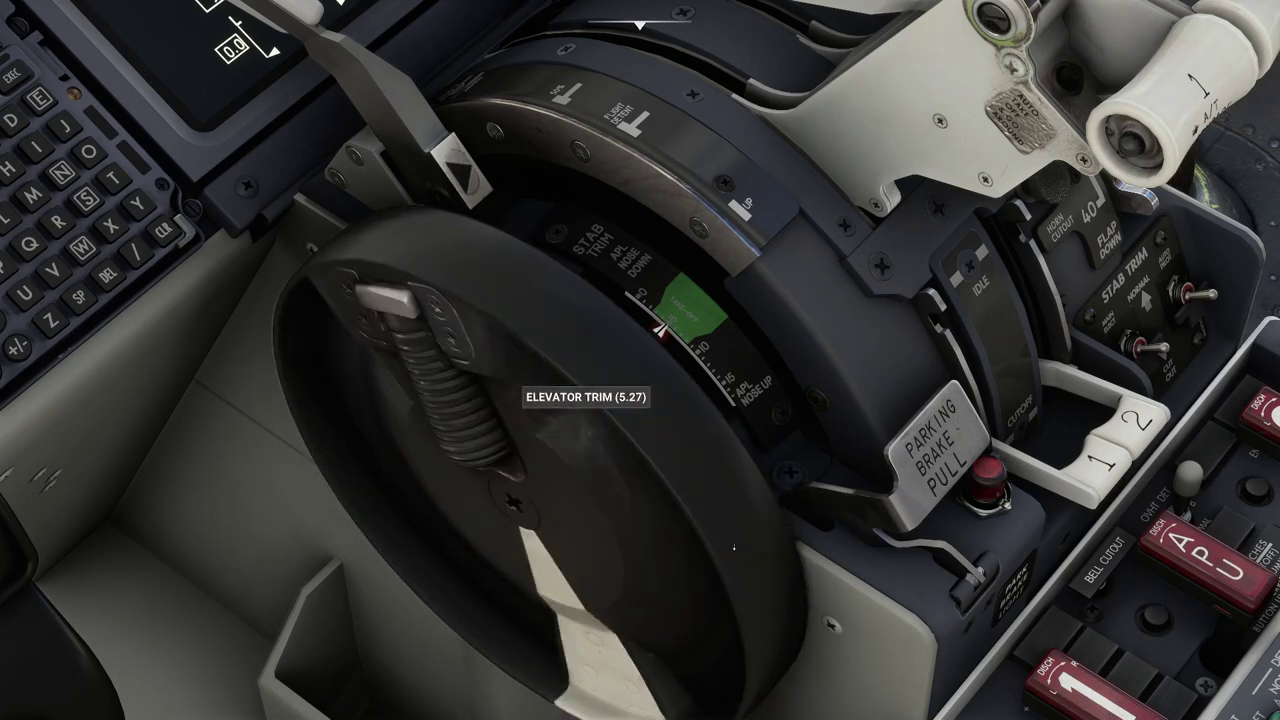
{"action": "scroll", "coordinate": [735, 547], "scroll_direction": "up", "scroll_amount": 3}
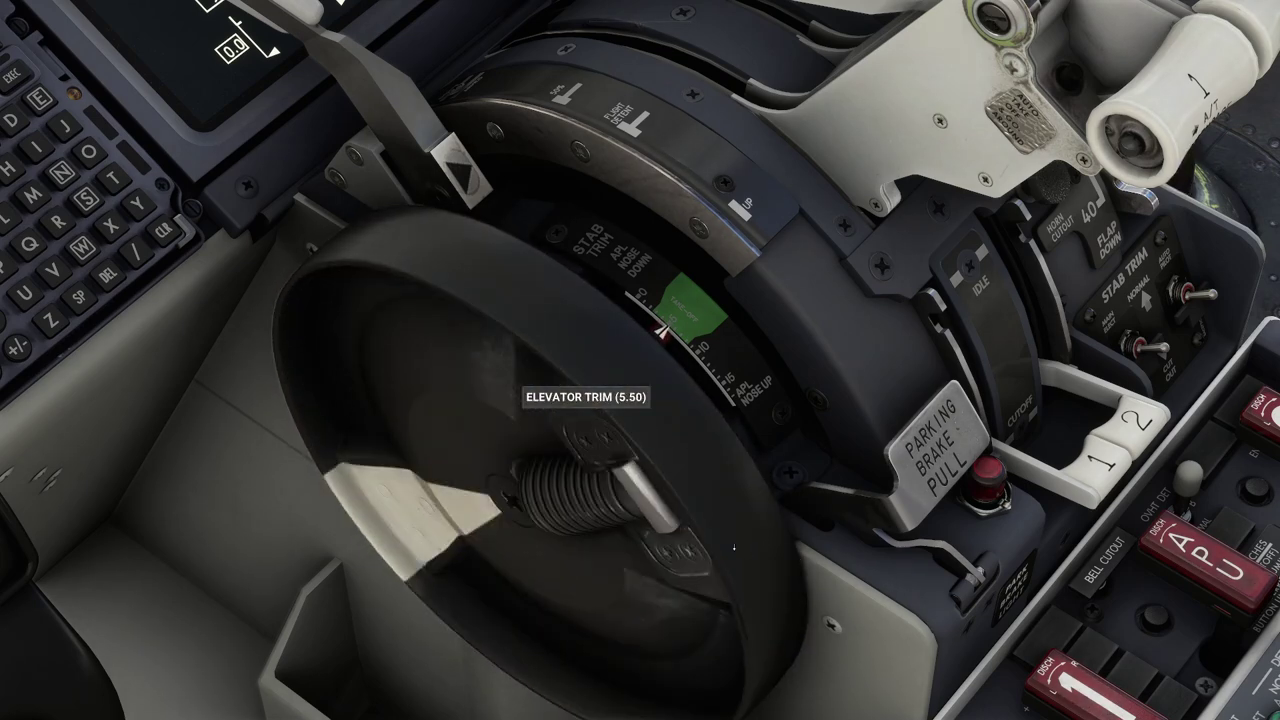
{"action": "scroll", "coordinate": [732, 541], "scroll_direction": "up", "scroll_amount": 7}
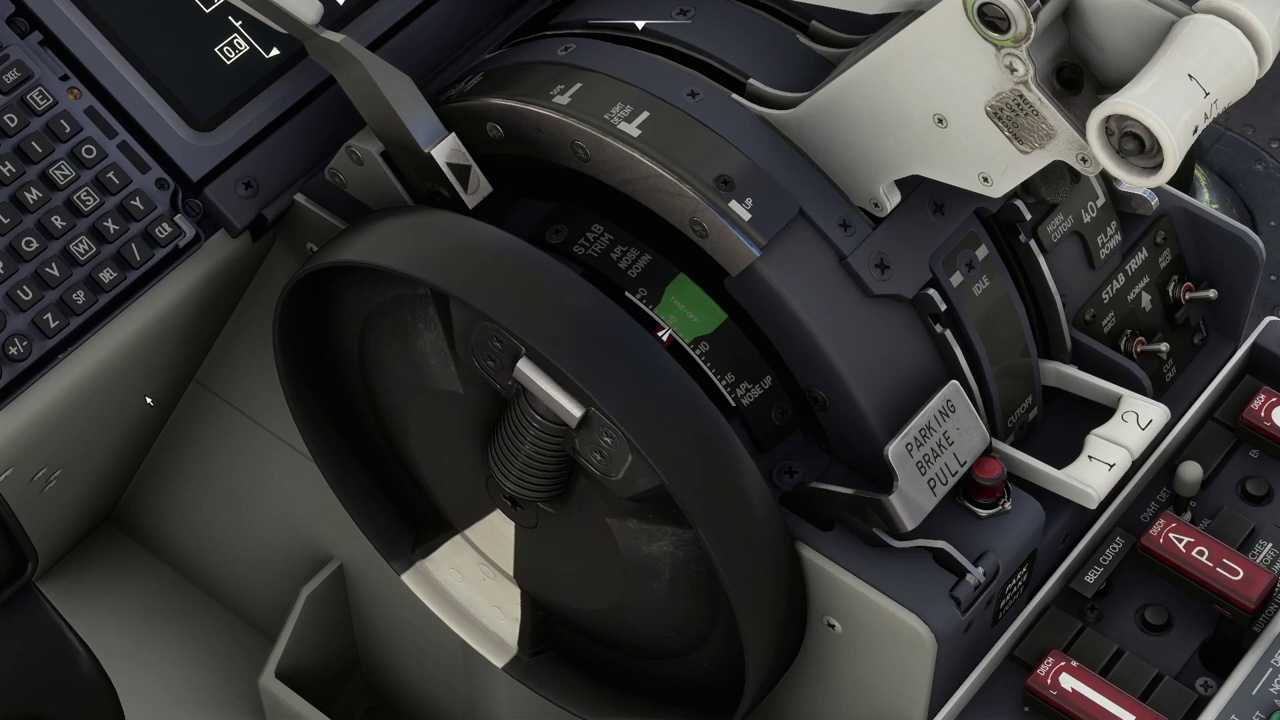
{"action": "scroll", "coordinate": [170, 392], "scroll_direction": "down", "scroll_amount": 3}
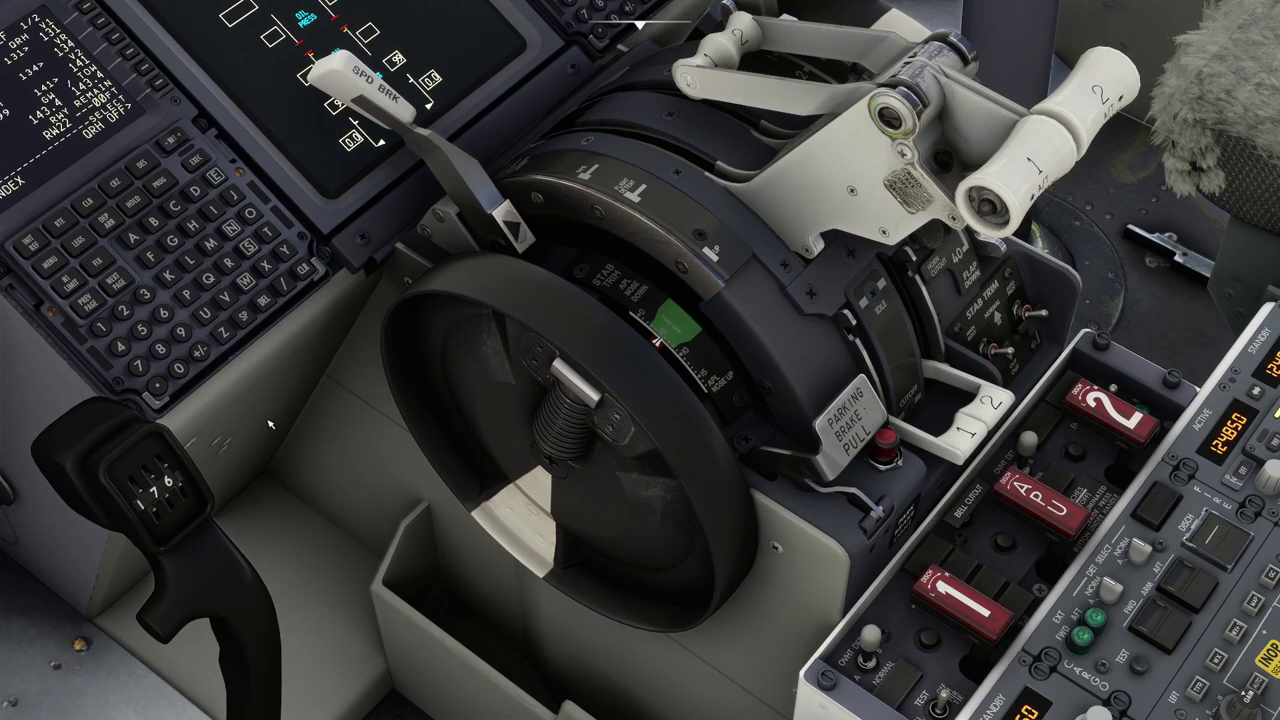
{"action": "scroll", "coordinate": [273, 424], "scroll_direction": "down", "scroll_amount": 2}
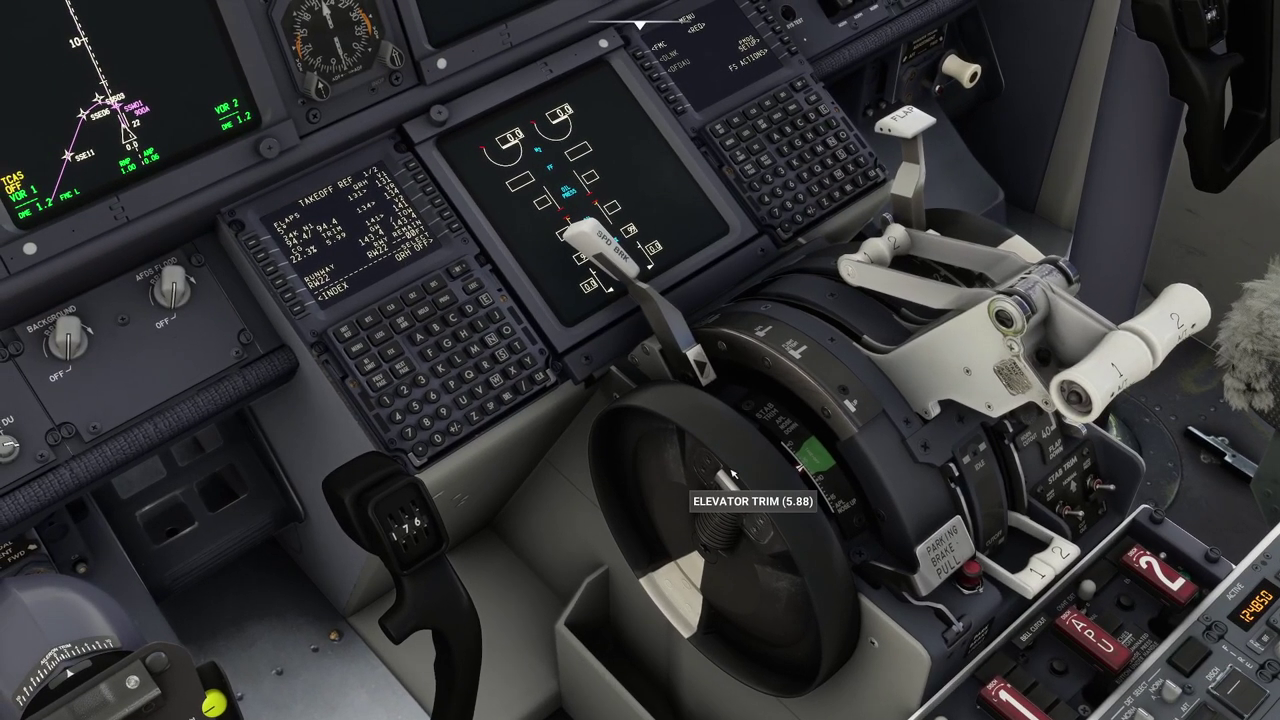
{"action": "scroll", "coordinate": [540, 536], "scroll_direction": "up", "scroll_amount": 3}
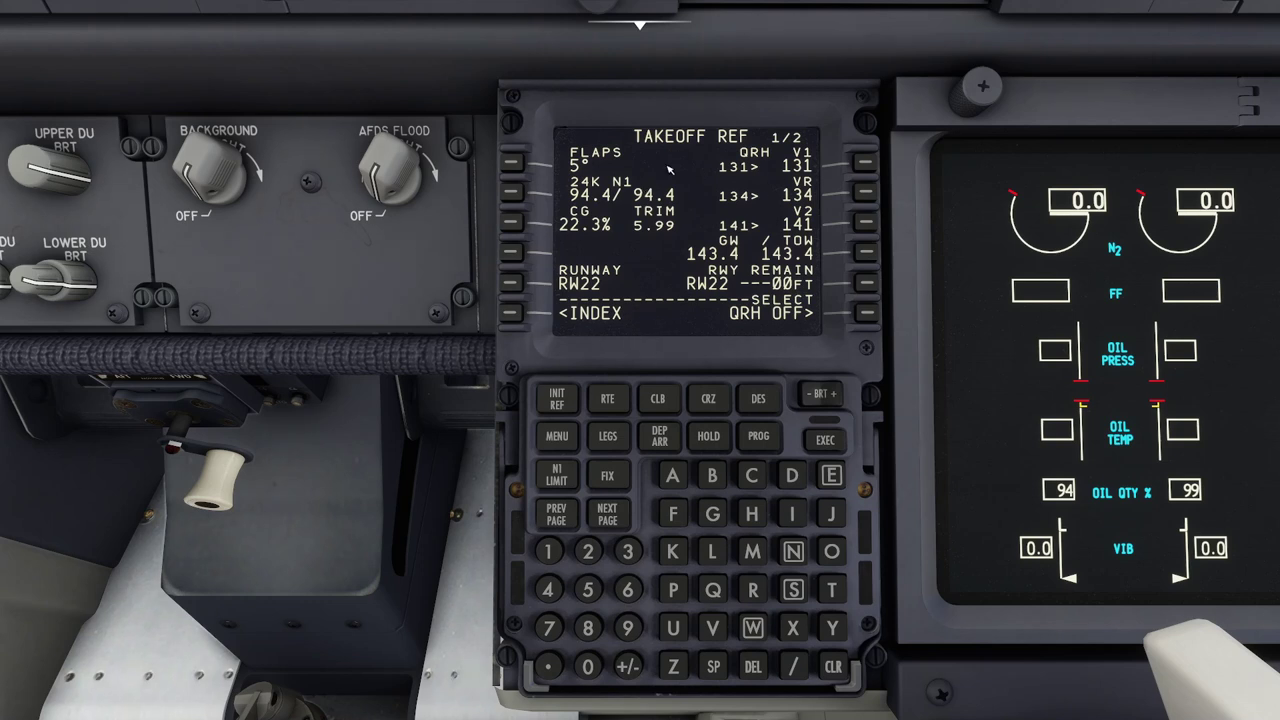
From DEP ARR, select the ILS 18 approach on the ENTO arrivals page.
{"action": "left_click", "coordinate": [665, 443]}
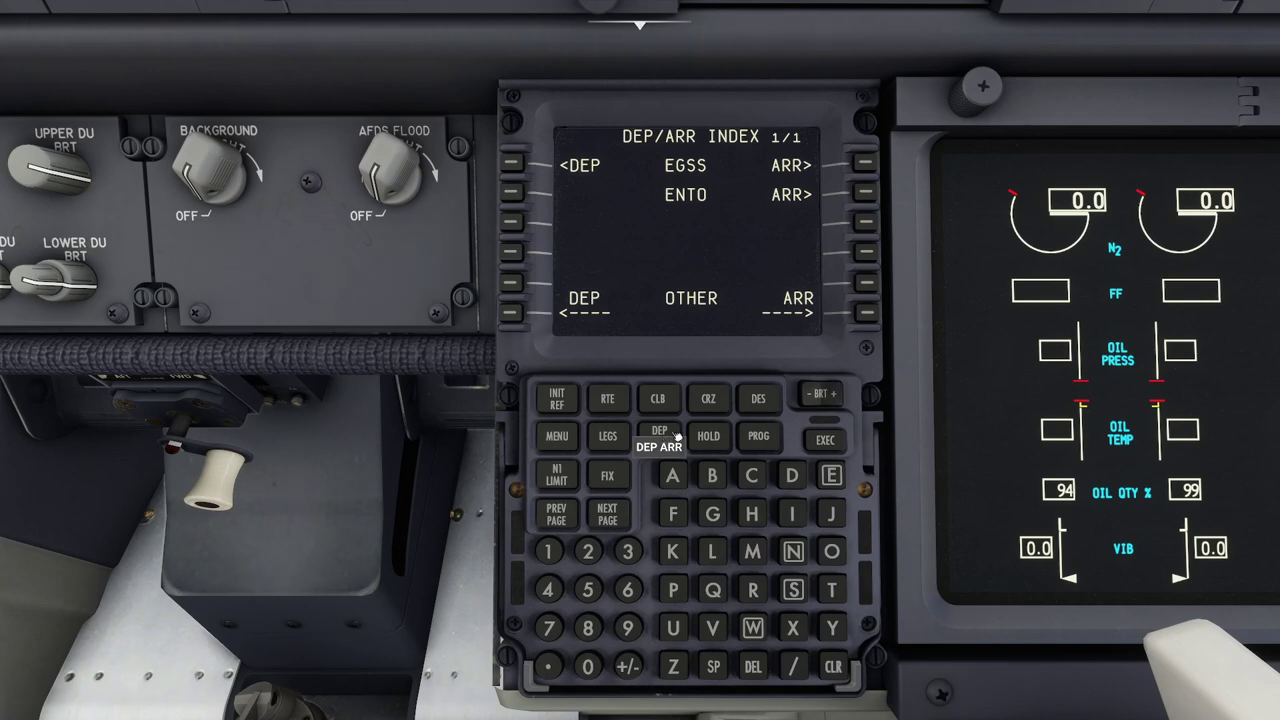
{"action": "left_click", "coordinate": [867, 195]}
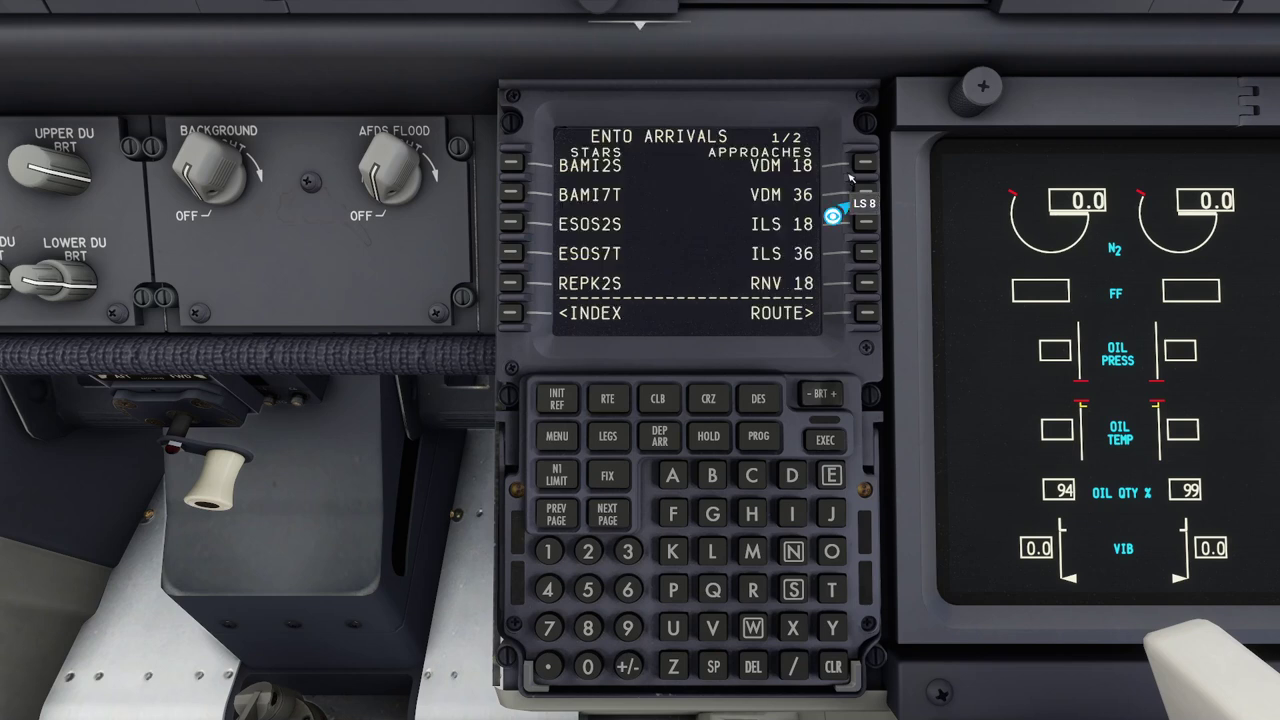
{"action": "left_click", "coordinate": [868, 225]}
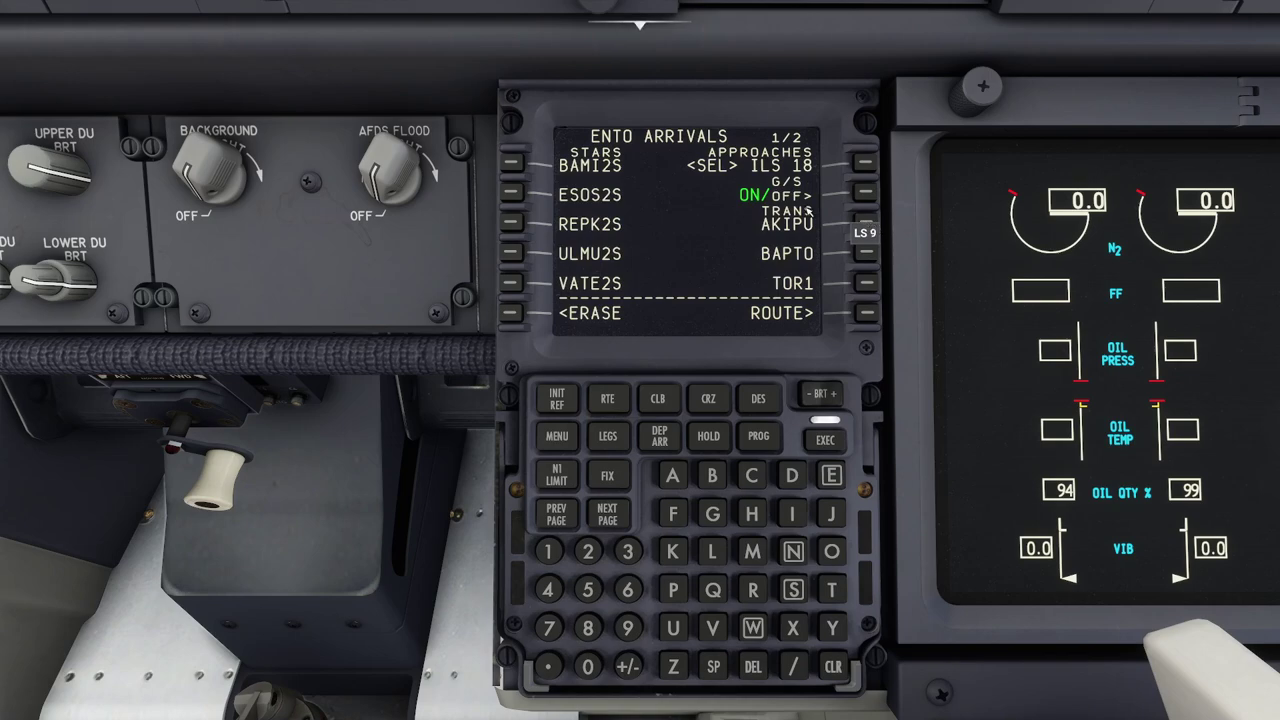
{"action": "key", "text": "alt+Tab"}
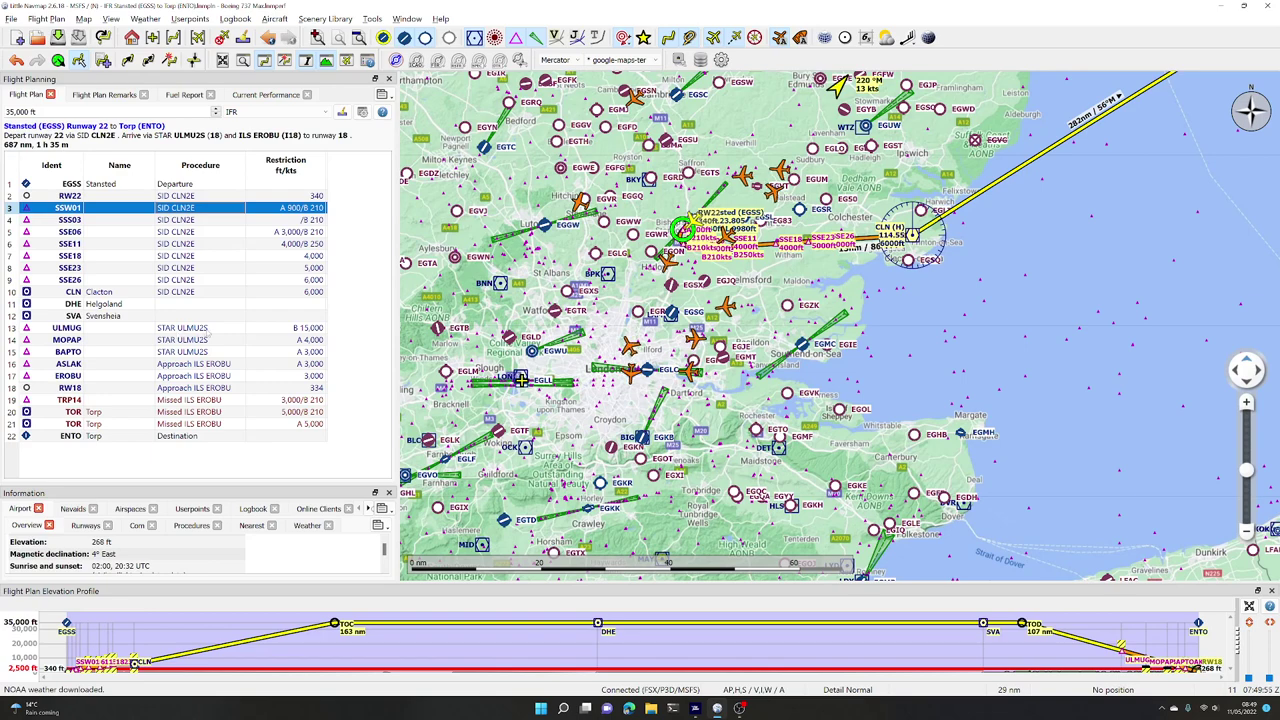
Return to the 737 cockpit after checking the ULMU2S STAR and ILS 18 in Little Navmap.
{"action": "key", "text": "alt+Tab"}
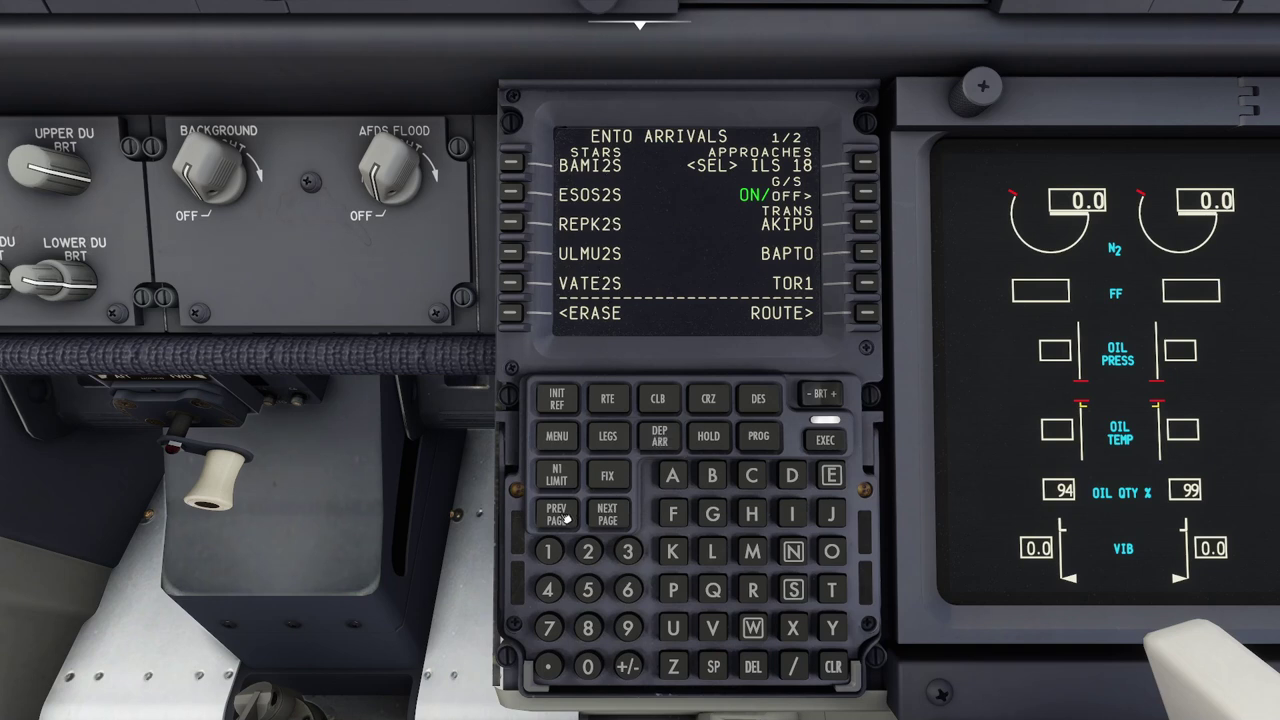
Select the ULMU2S arrival on ENTO ARRIVALS and cross-check it against Little Navmap.
{"action": "left_click", "coordinate": [620, 518]}
{"action": "left_click", "coordinate": [560, 516]}
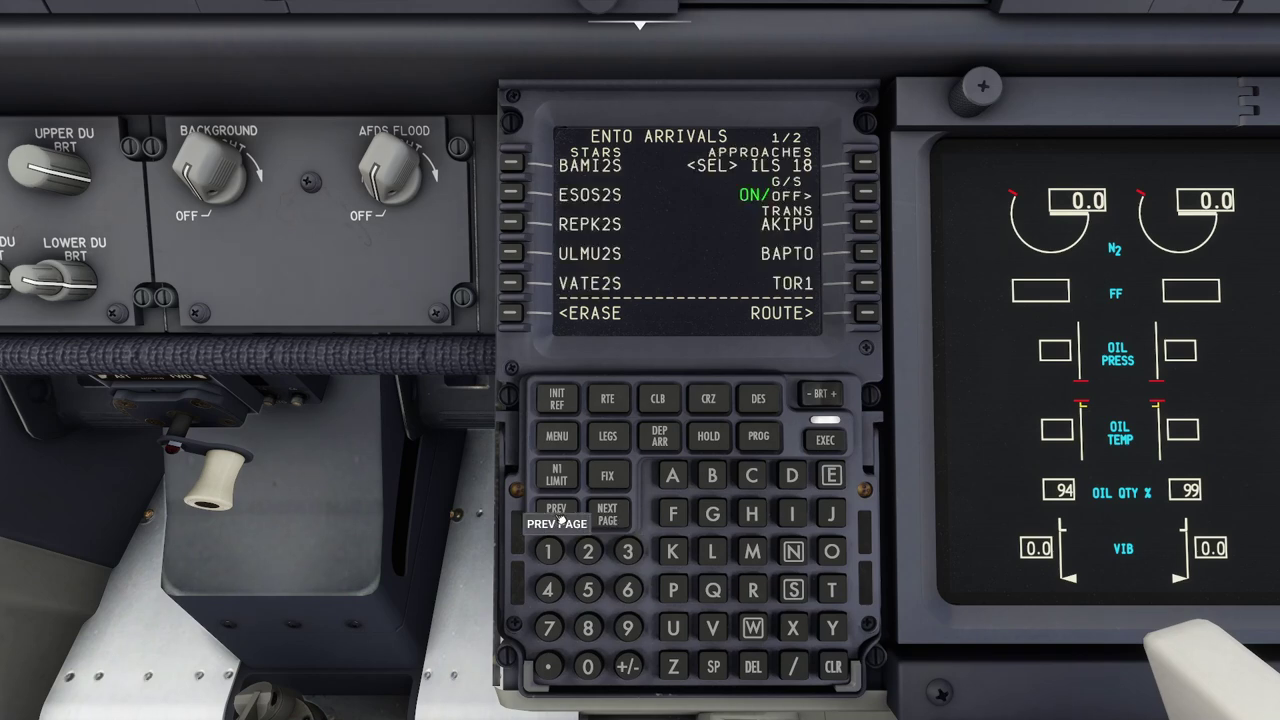
{"action": "left_click", "coordinate": [512, 253]}
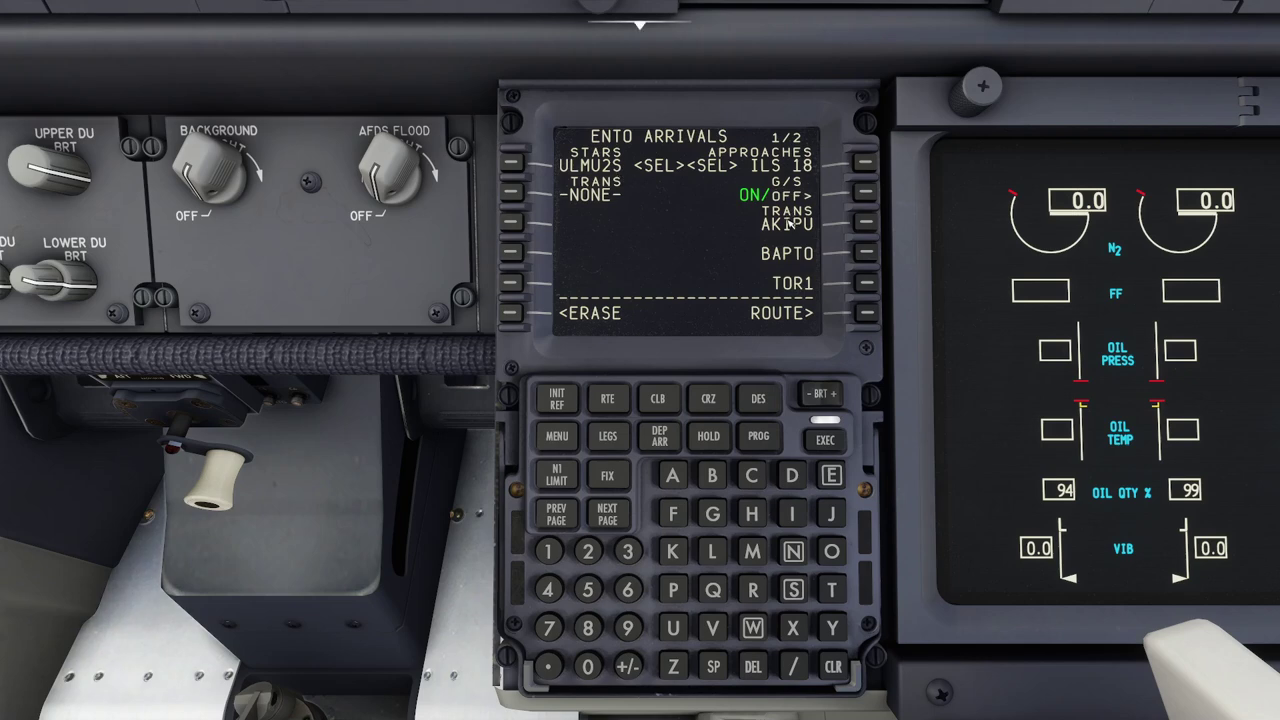
{"action": "key", "text": "alt+Tab"}
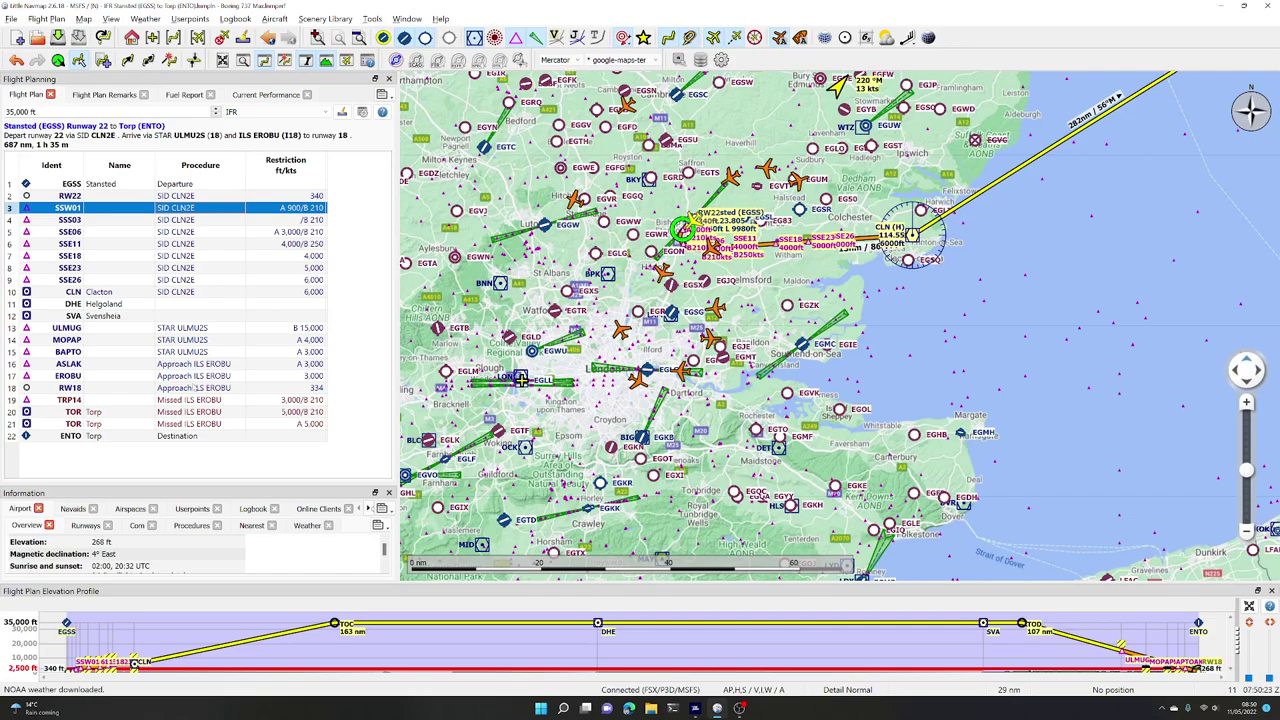
{"action": "key", "text": "alt+Tab"}
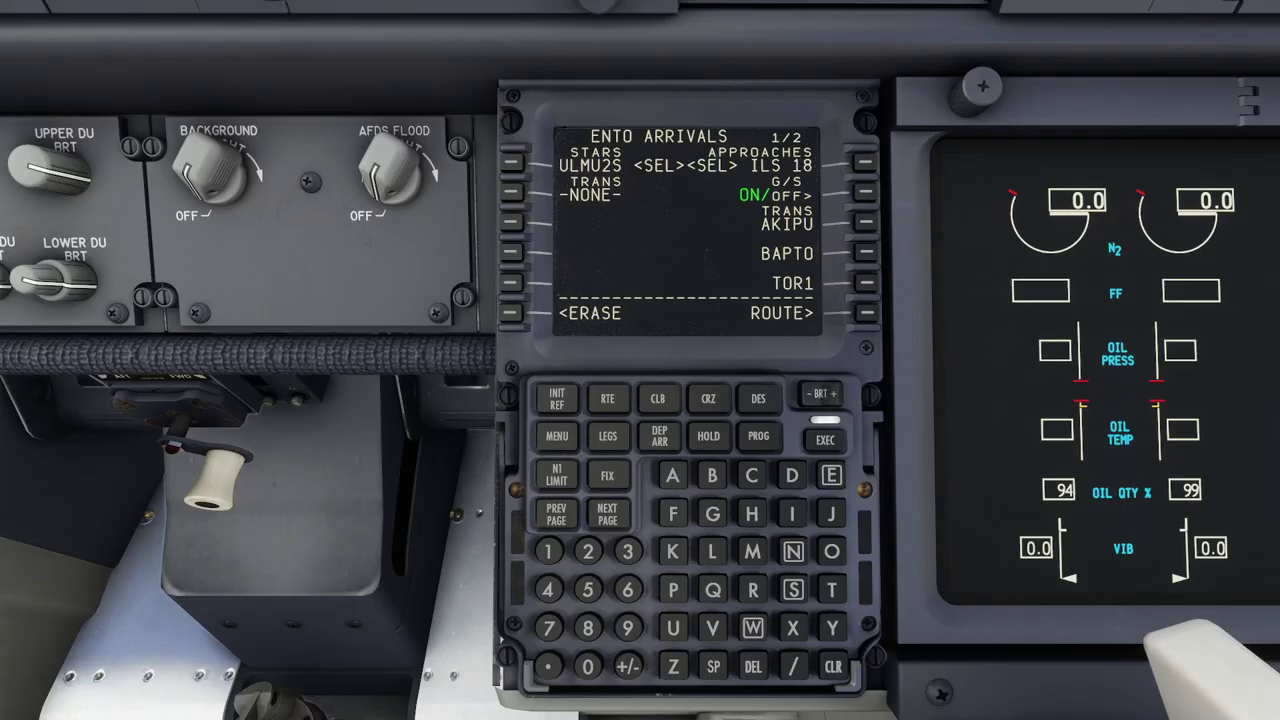
Execute the ULMU2S arrival with ILS 18 and review the LEGS pages showing the CLN–ULMUG discontinuity.
{"action": "left_click", "coordinate": [610, 512]}
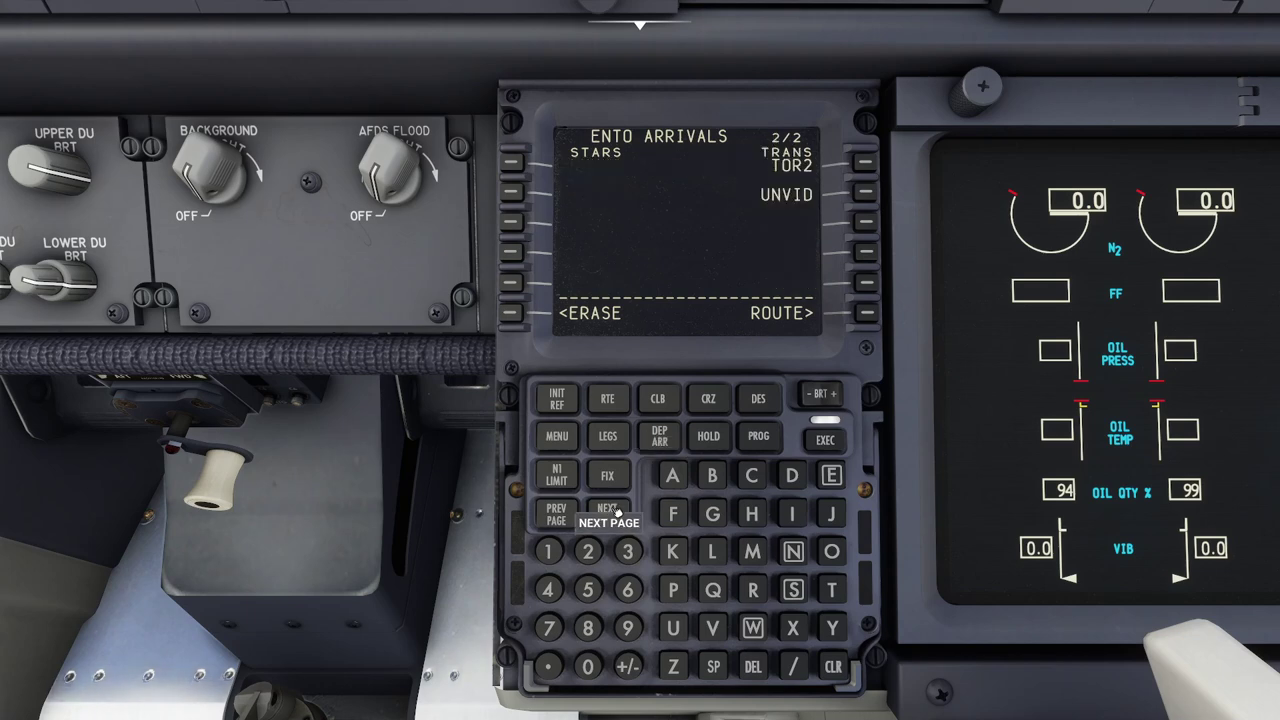
{"action": "left_click", "coordinate": [556, 514]}
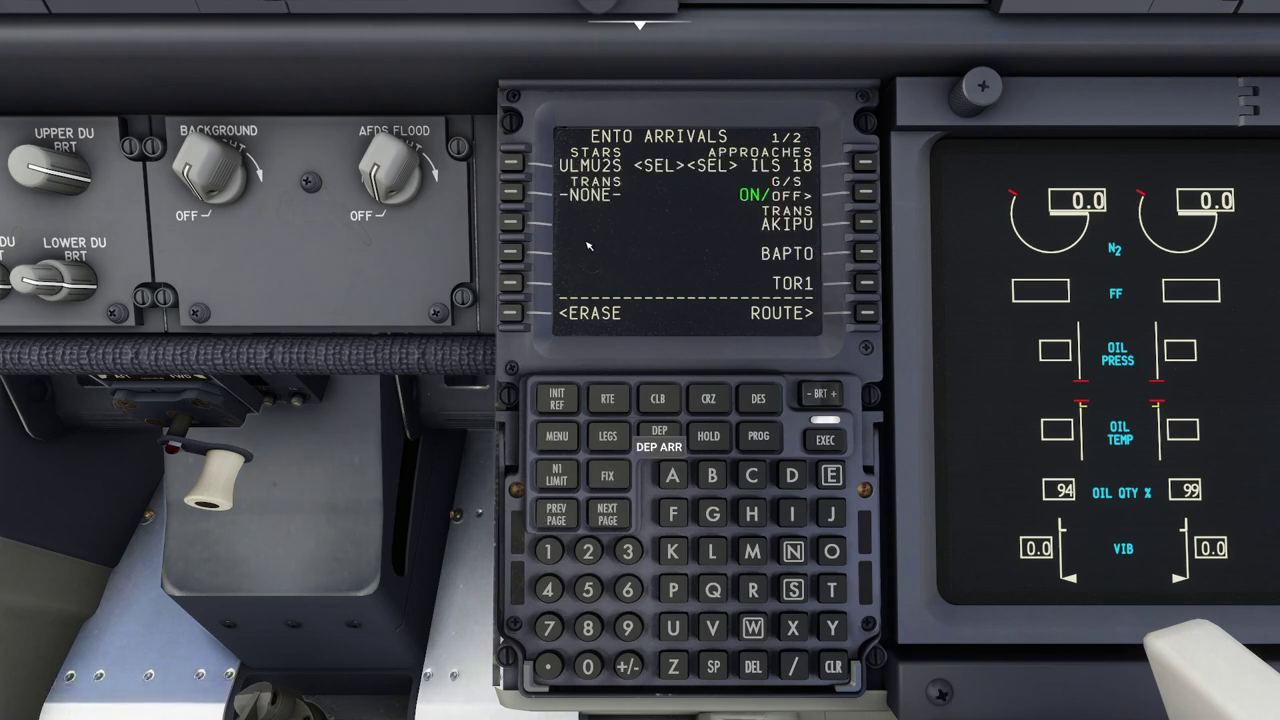
{"action": "left_click", "coordinate": [836, 449]}
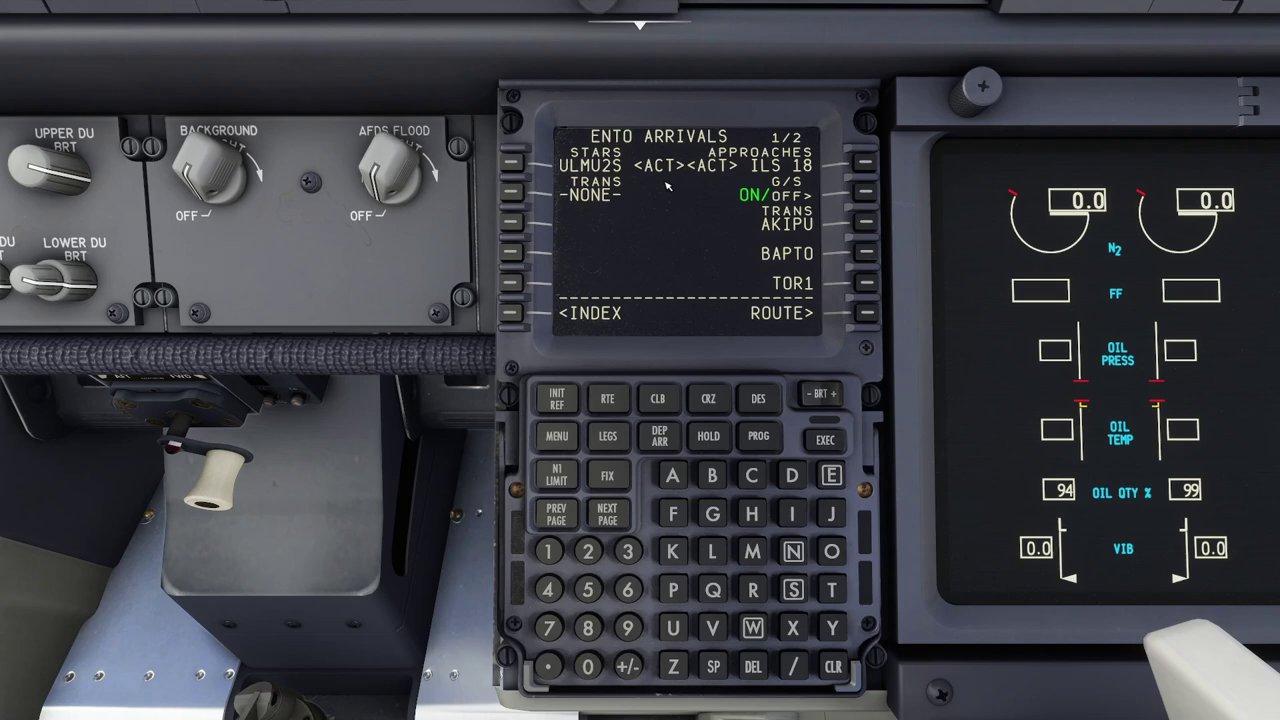
{"action": "left_click", "coordinate": [614, 439]}
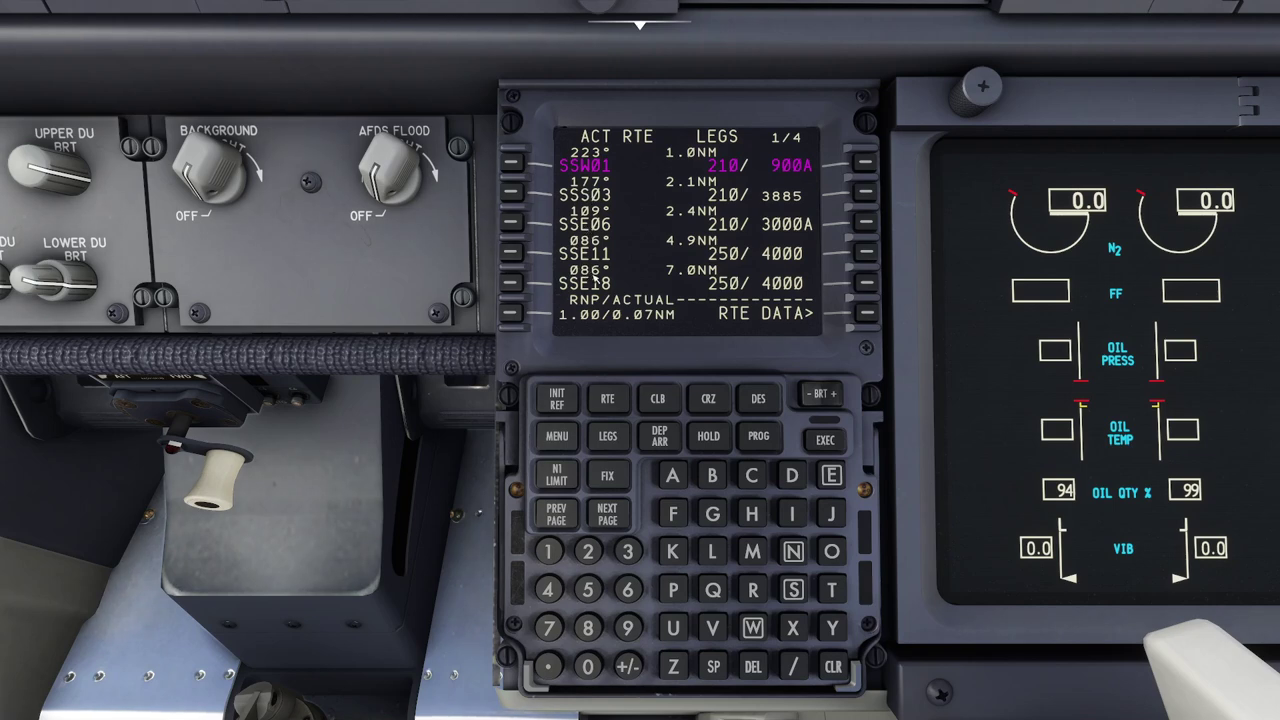
{"action": "left_click", "coordinate": [607, 513]}
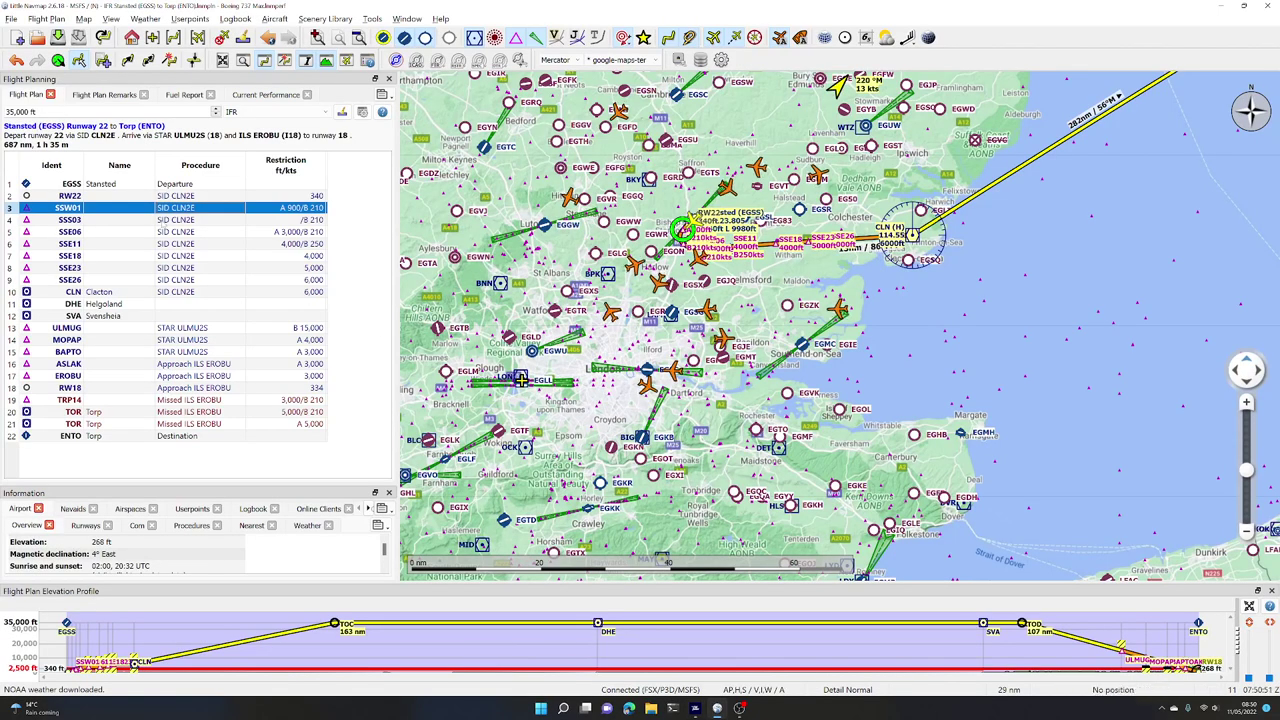
Trace the route on the Little Navmap map from EGSS past Clacton to the DHE beacon.
{"action": "left_click", "coordinate": [70, 184]}
{"action": "double_click", "coordinate": [698, 258]}
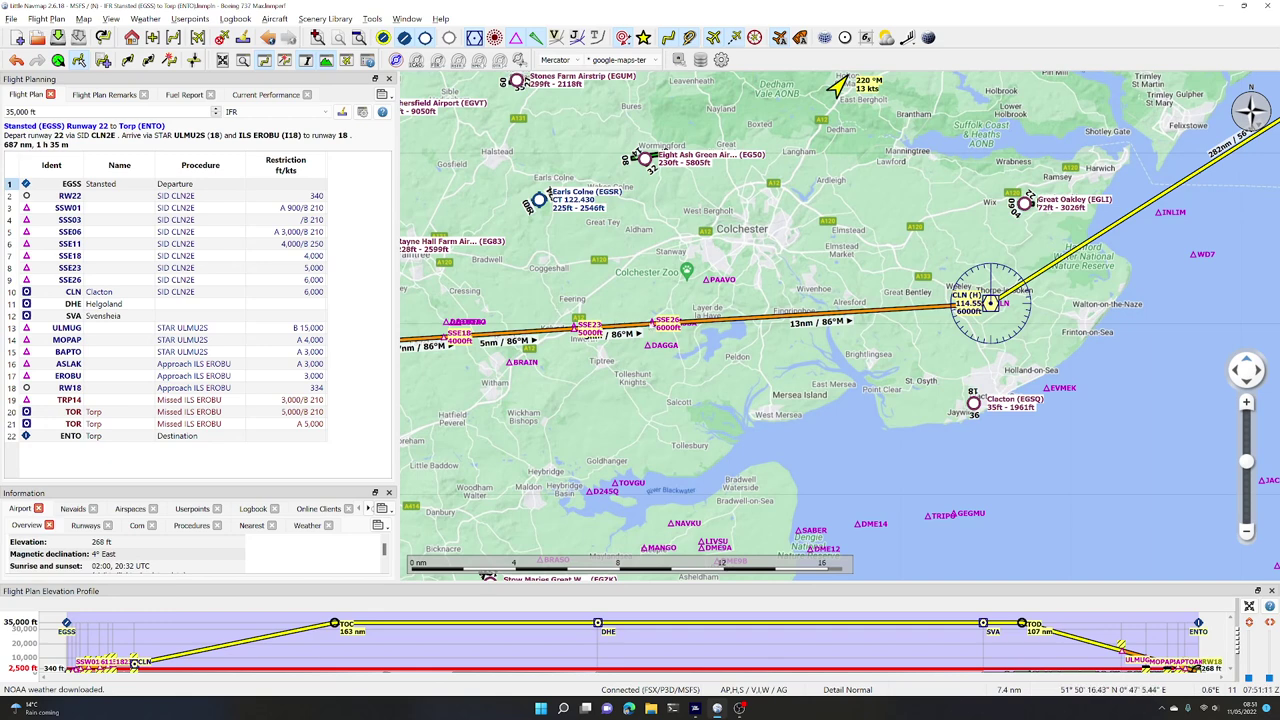
{"action": "left_click_drag", "start_coordinate": [951, 308], "coordinate": [711, 360]}
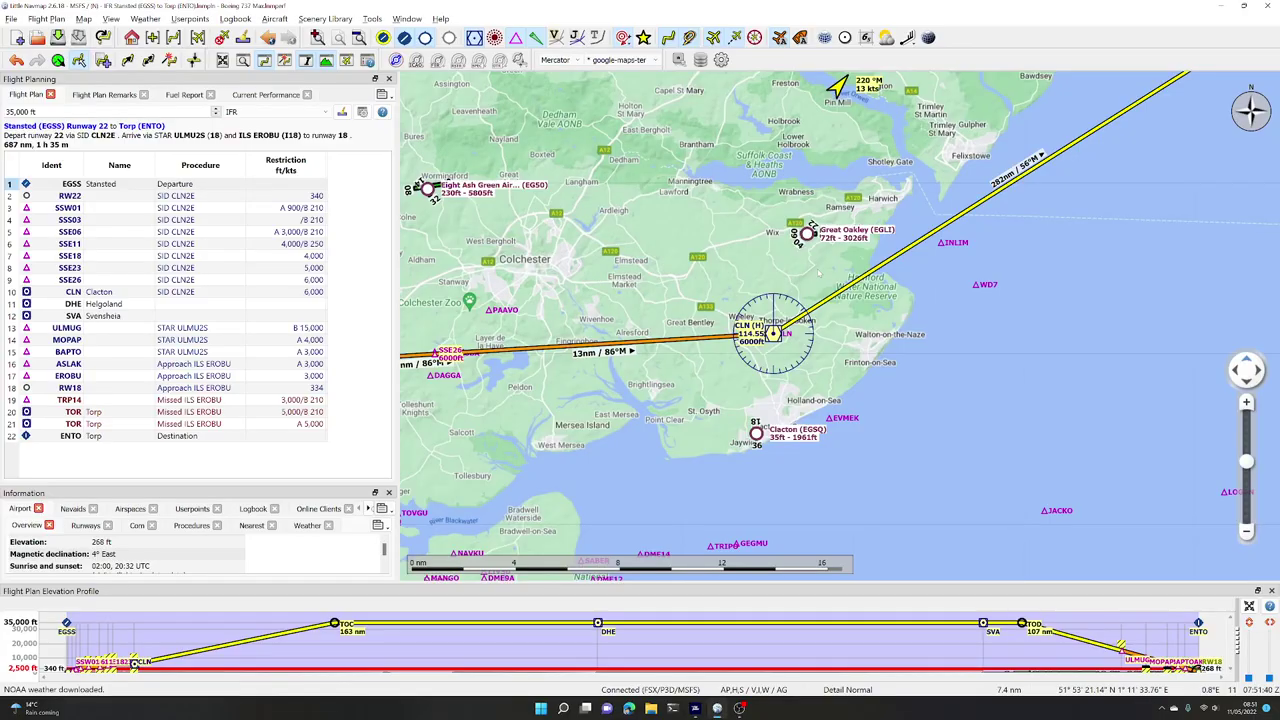
{"action": "scroll", "coordinate": [818, 273], "scroll_direction": "down", "scroll_amount": 5}
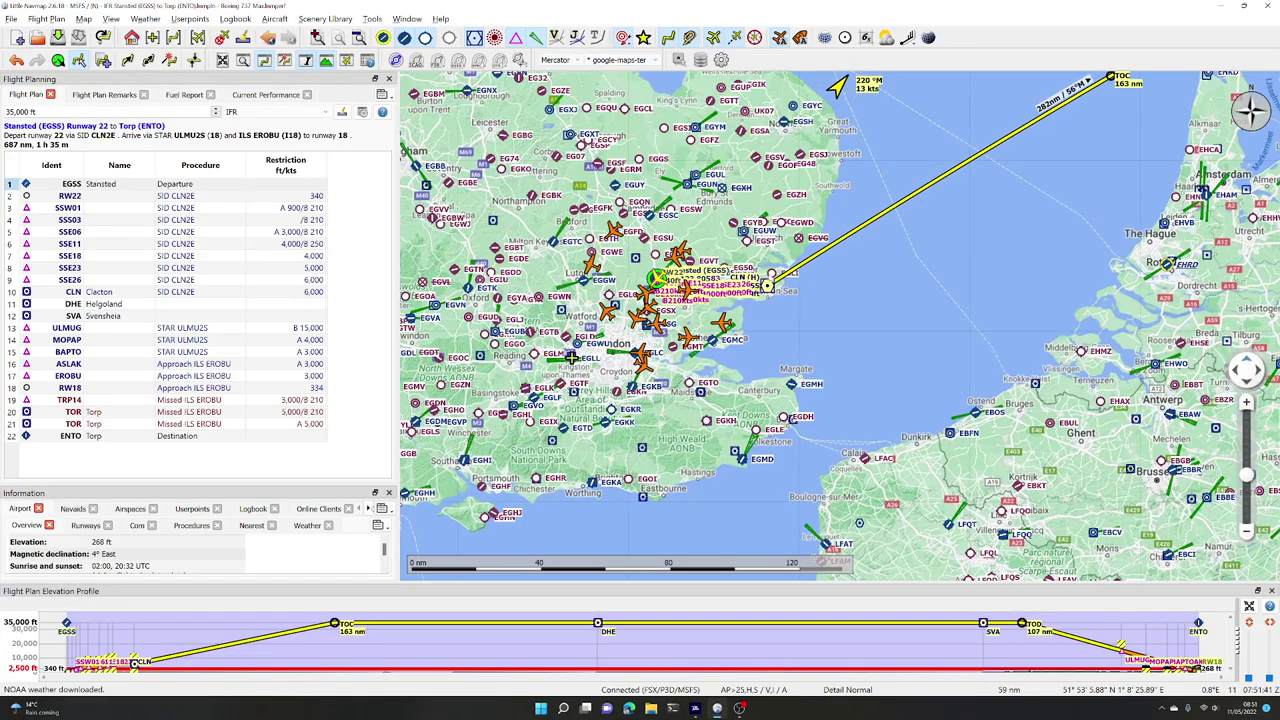
{"action": "scroll", "coordinate": [825, 291], "scroll_direction": "down", "scroll_amount": 4}
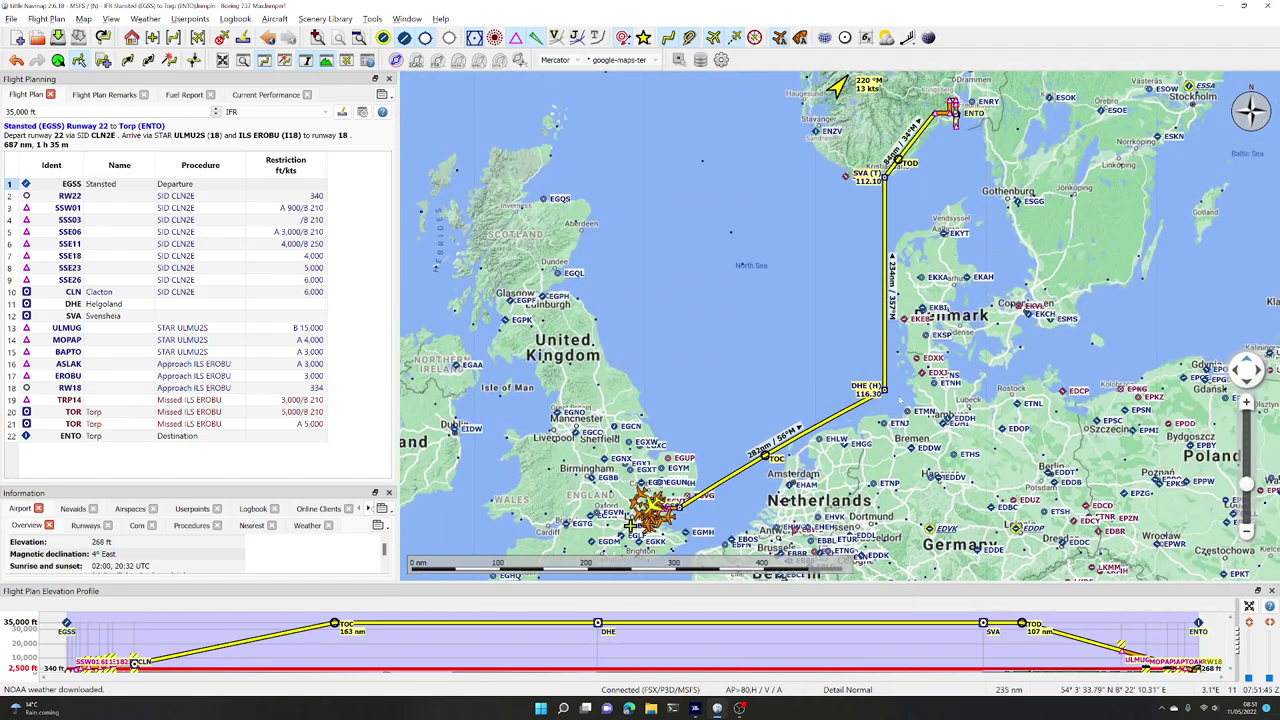
{"action": "scroll", "coordinate": [882, 398], "scroll_direction": "up", "scroll_amount": 4}
{"action": "scroll", "coordinate": [882, 398], "scroll_direction": "up", "scroll_amount": 2}
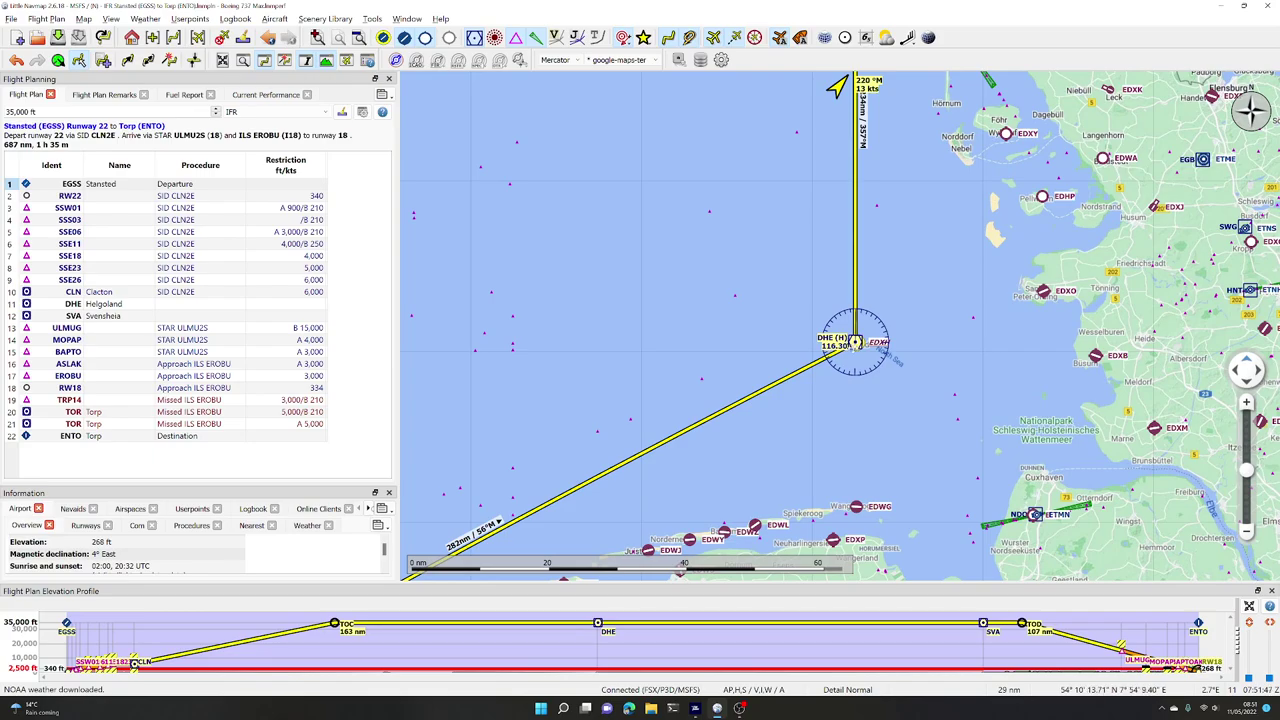
{"action": "key", "text": "alt+Tab"}
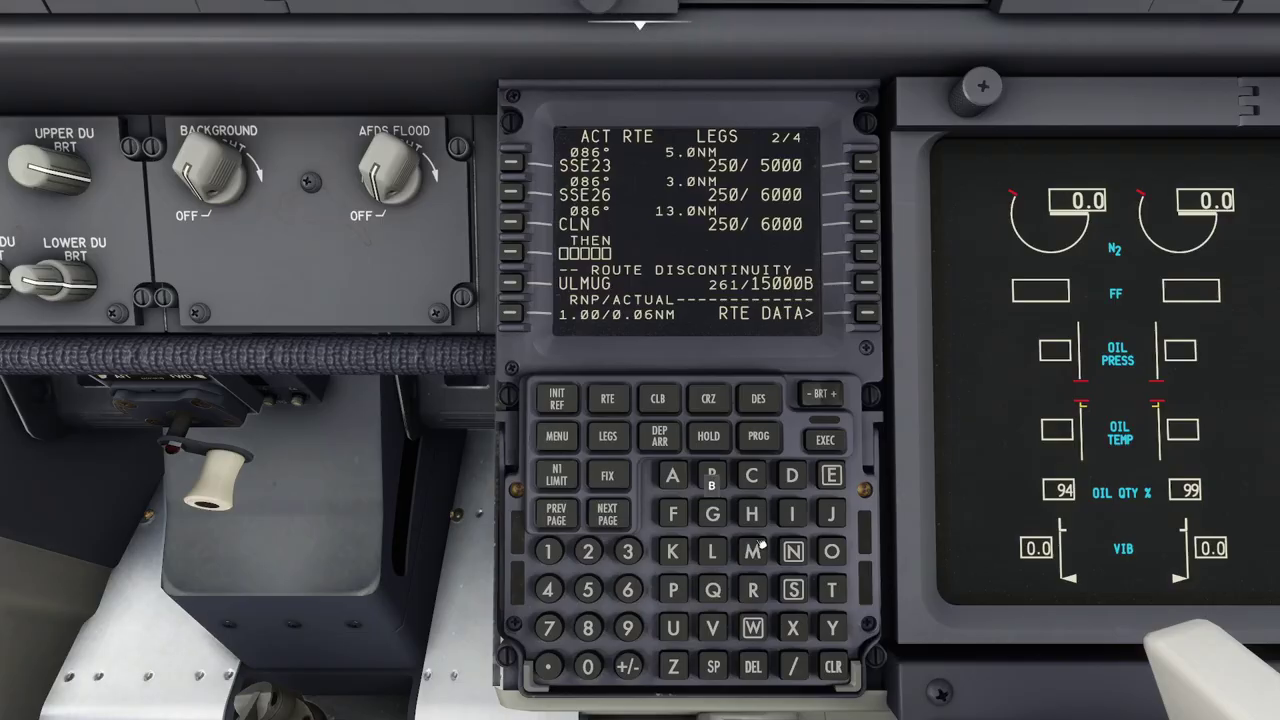
Enter DHE at LSK 4L right after CLN and execute the modified route.
{"action": "left_click", "coordinate": [797, 479]}
{"action": "left_click", "coordinate": [758, 512]}
{"action": "left_click", "coordinate": [832, 476]}
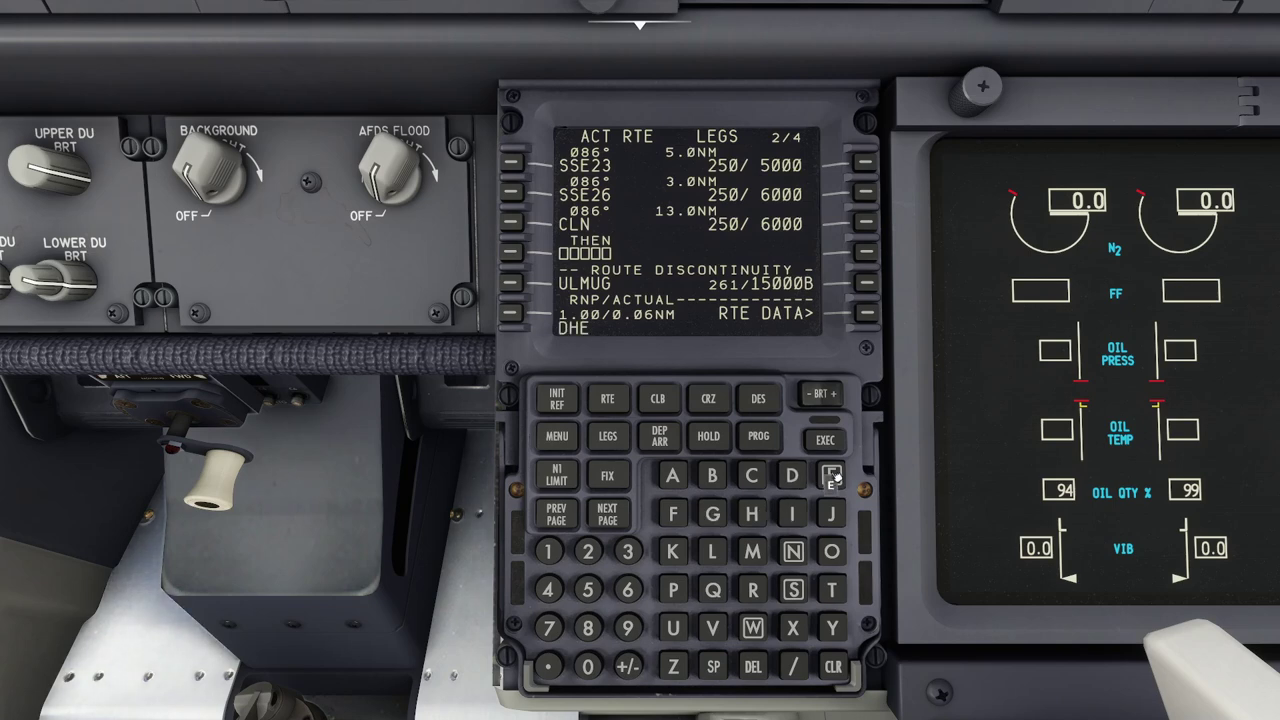
{"action": "left_click", "coordinate": [516, 261]}
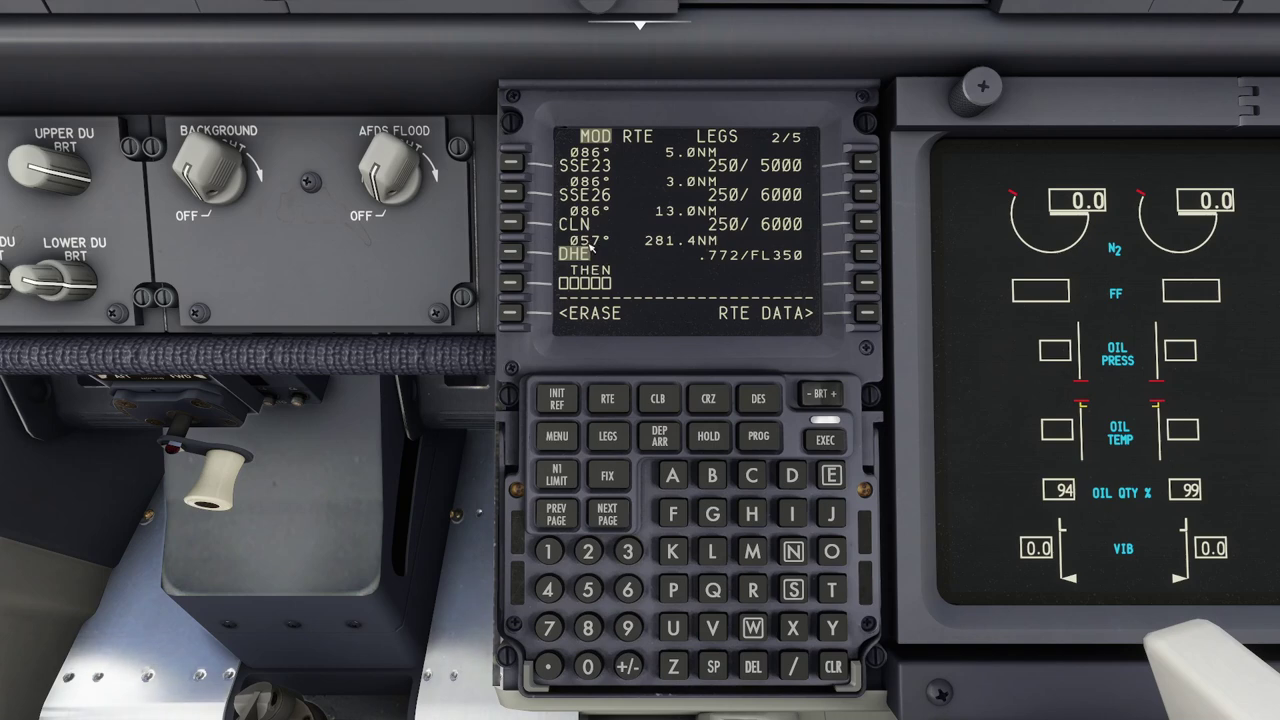
{"action": "left_click", "coordinate": [828, 440]}
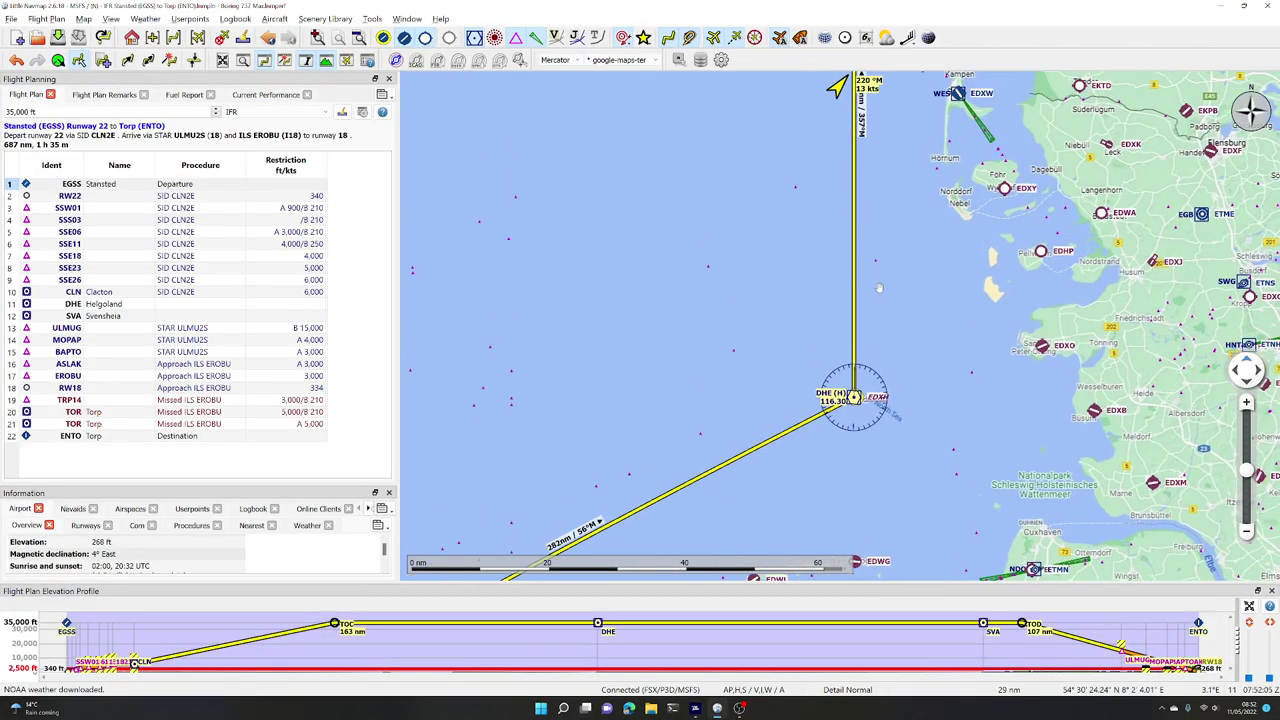
Pan the Little Navmap map north from Helgoland and center it on SVA near Kristiansand.
{"action": "scroll", "coordinate": [879, 288], "scroll_direction": "down", "scroll_amount": 2}
{"action": "left_click_drag", "start_coordinate": [880, 300], "coordinate": [890, 386]}
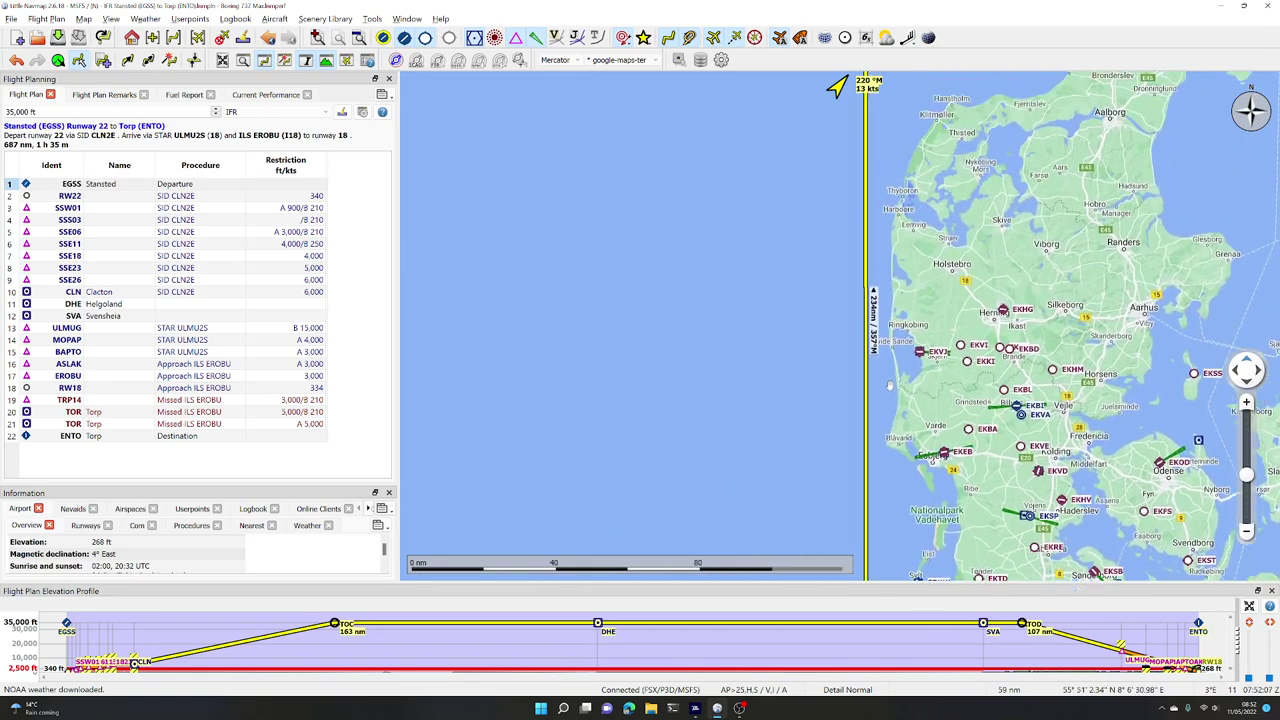
{"action": "double_click", "coordinate": [867, 299]}
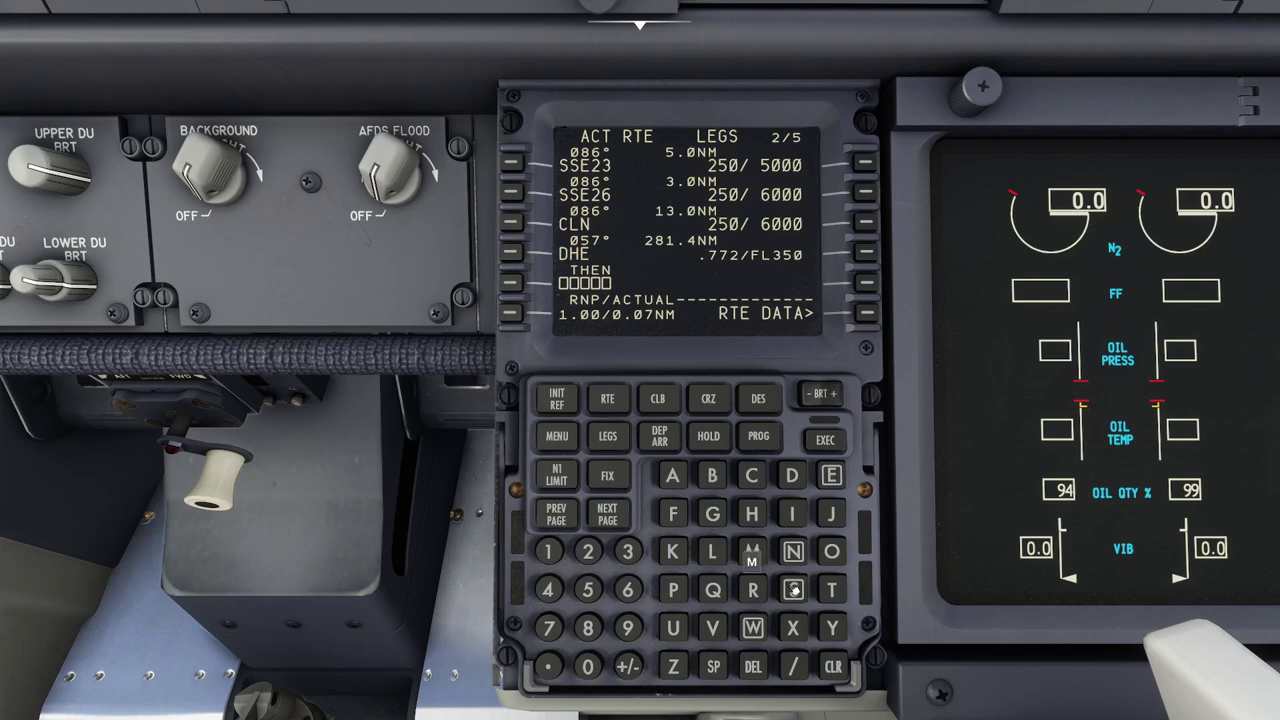
Insert SVA at LSK 5L after DHE, then page to the legs with the ULMUG discontinuity.
{"action": "left_click", "coordinate": [792, 589]}
{"action": "left_click", "coordinate": [712, 627]}
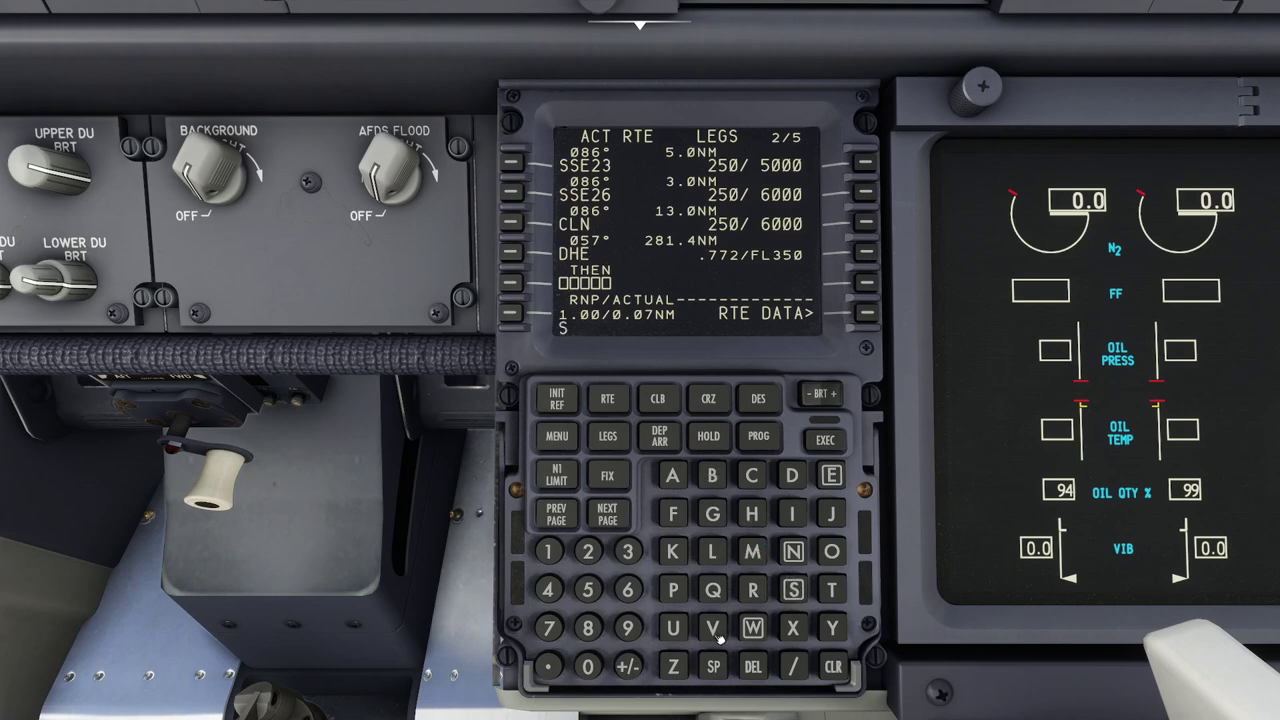
{"action": "left_click", "coordinate": [674, 477]}
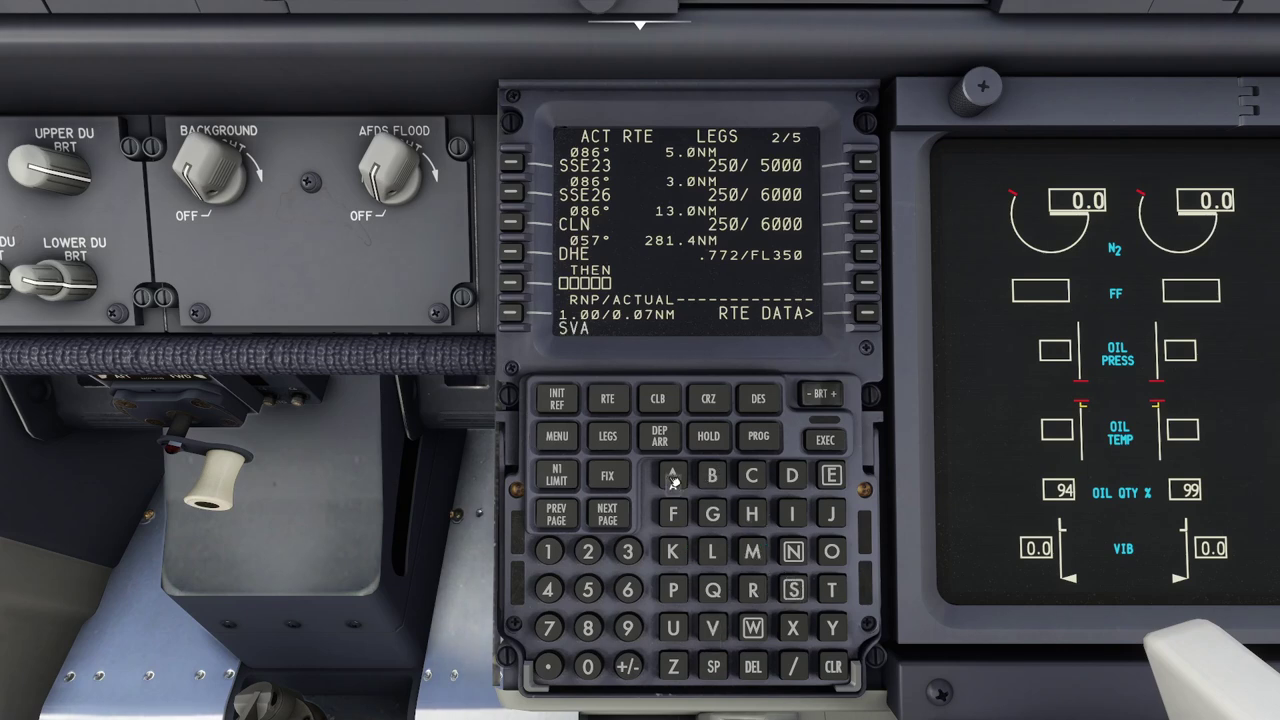
{"action": "left_click", "coordinate": [510, 290]}
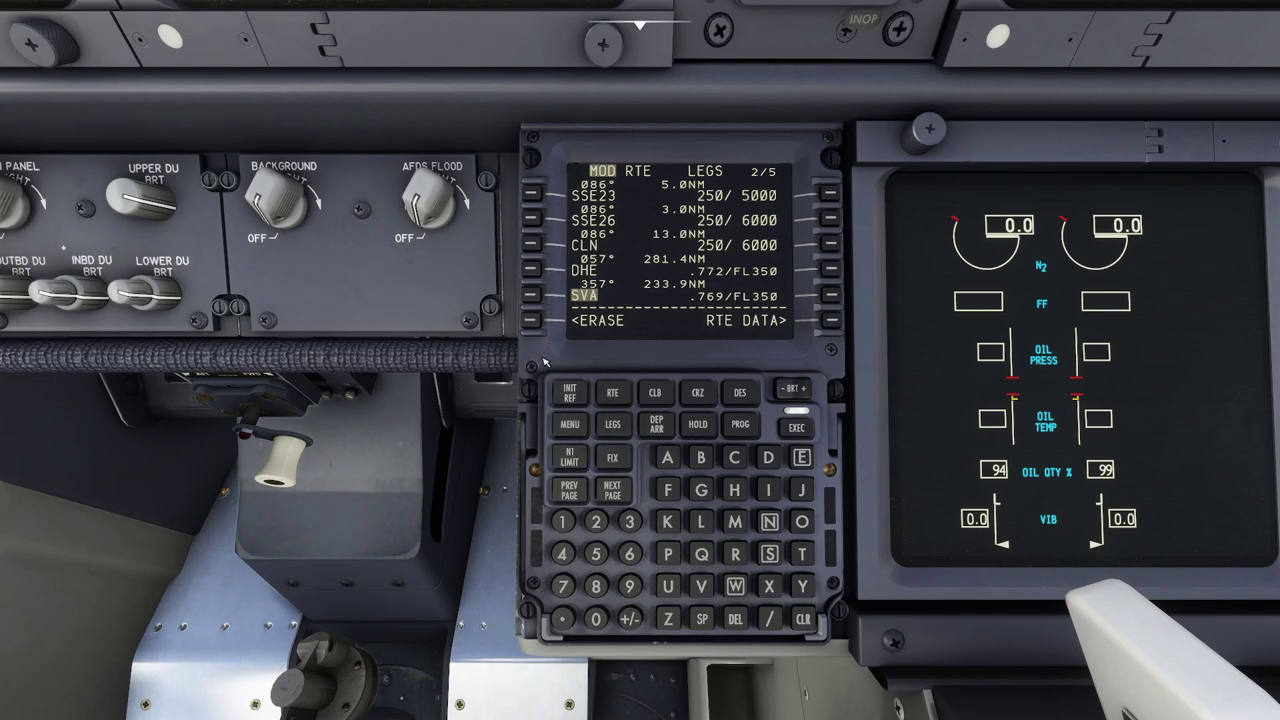
{"action": "scroll", "coordinate": [549, 374], "scroll_direction": "up", "scroll_amount": 5}
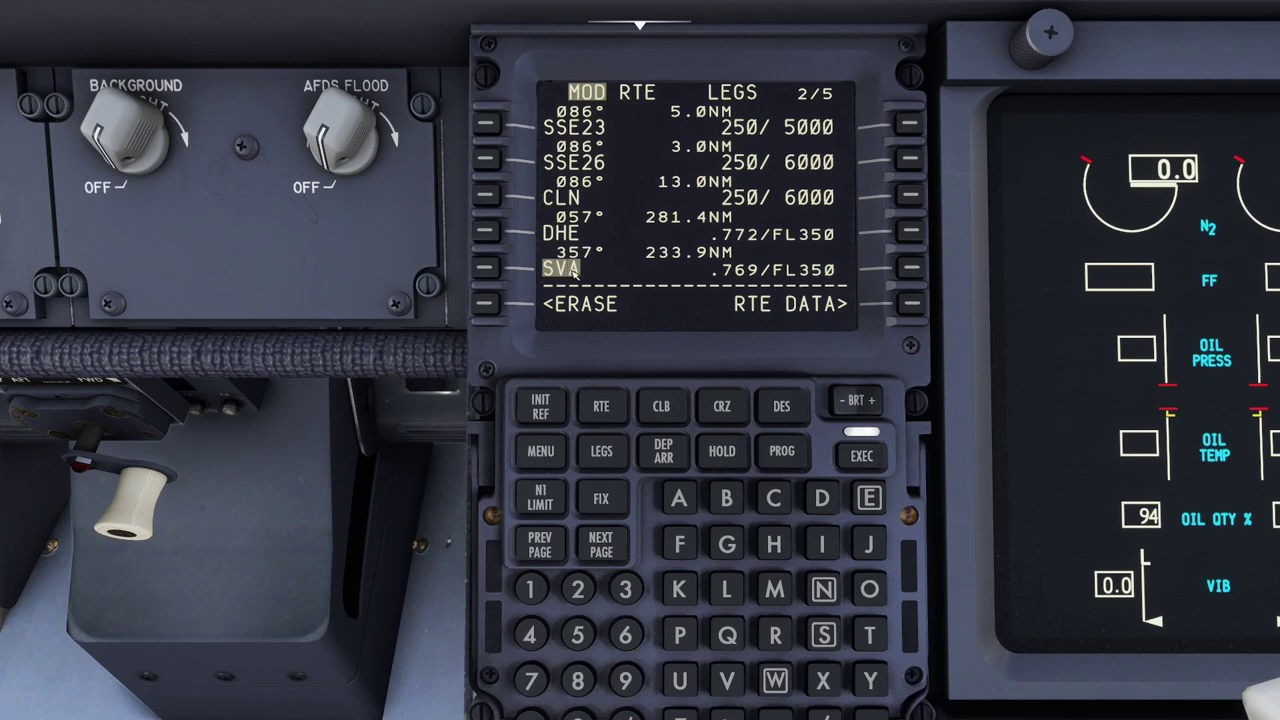
{"action": "left_click", "coordinate": [603, 544]}
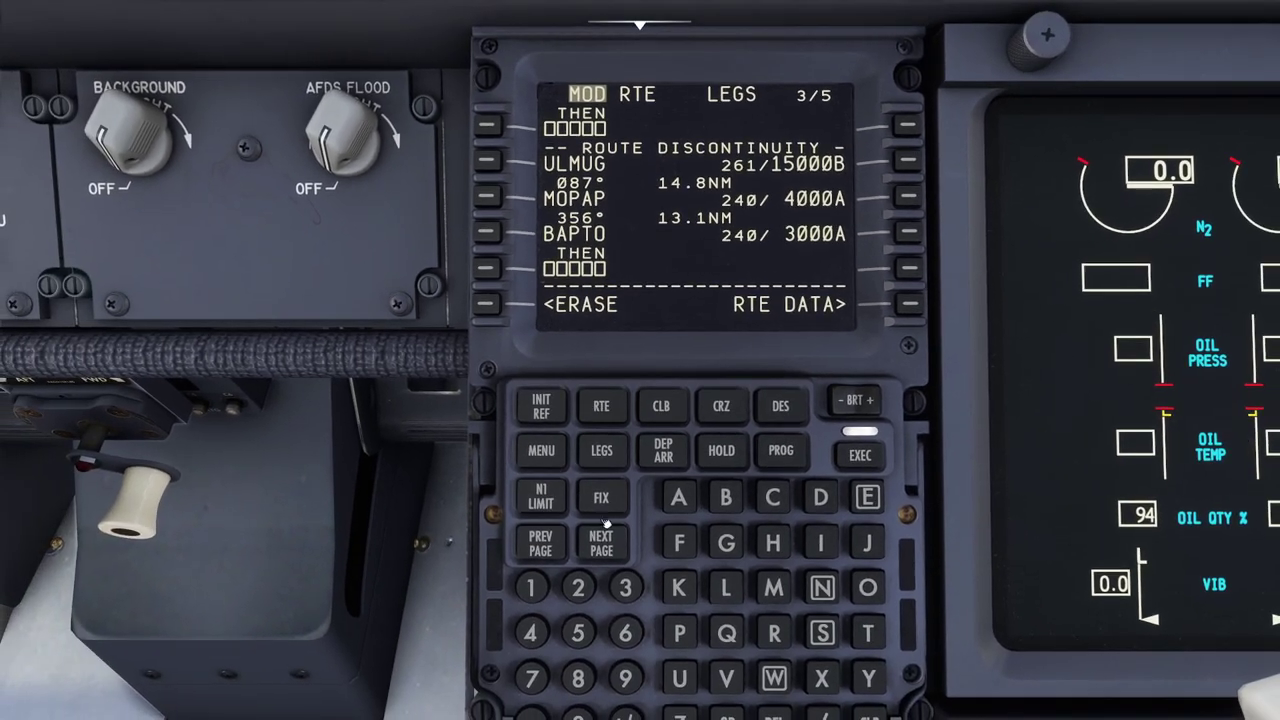
Close the first discontinuity by copying ULMUG from LSK 2L into LSK 1L.
{"action": "left_click", "coordinate": [605, 538]}
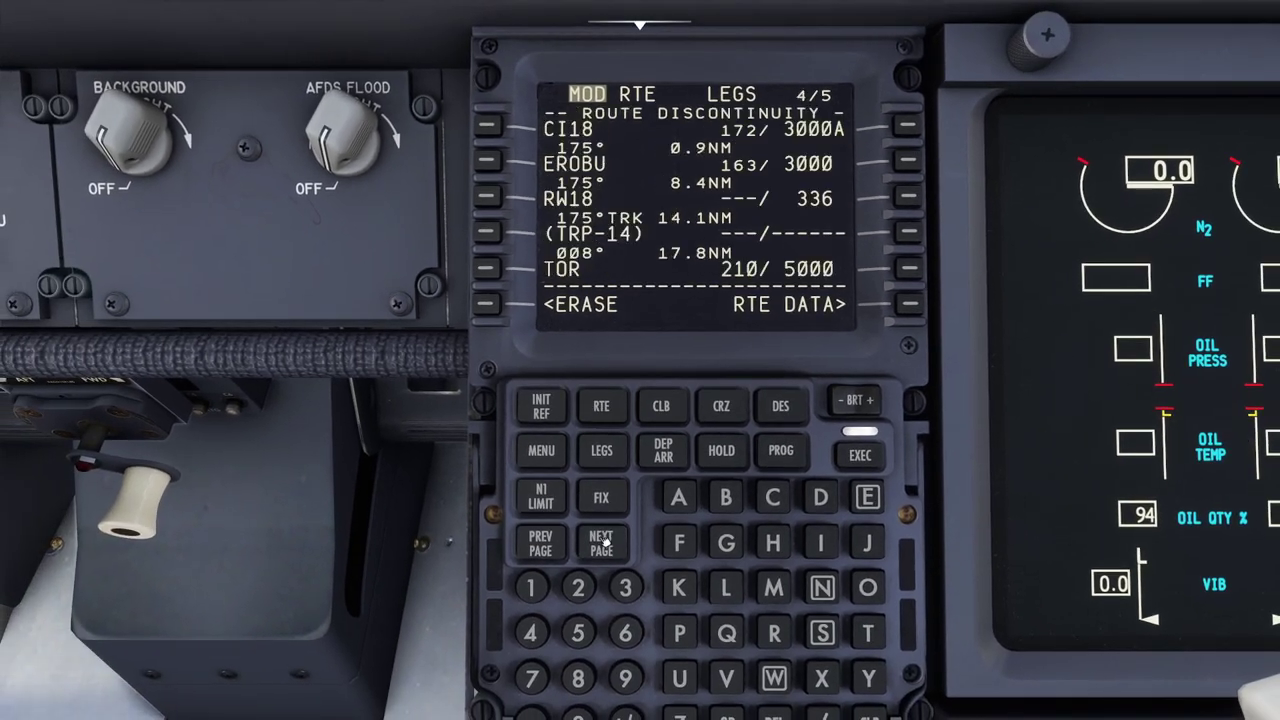
{"action": "left_click", "coordinate": [540, 543]}
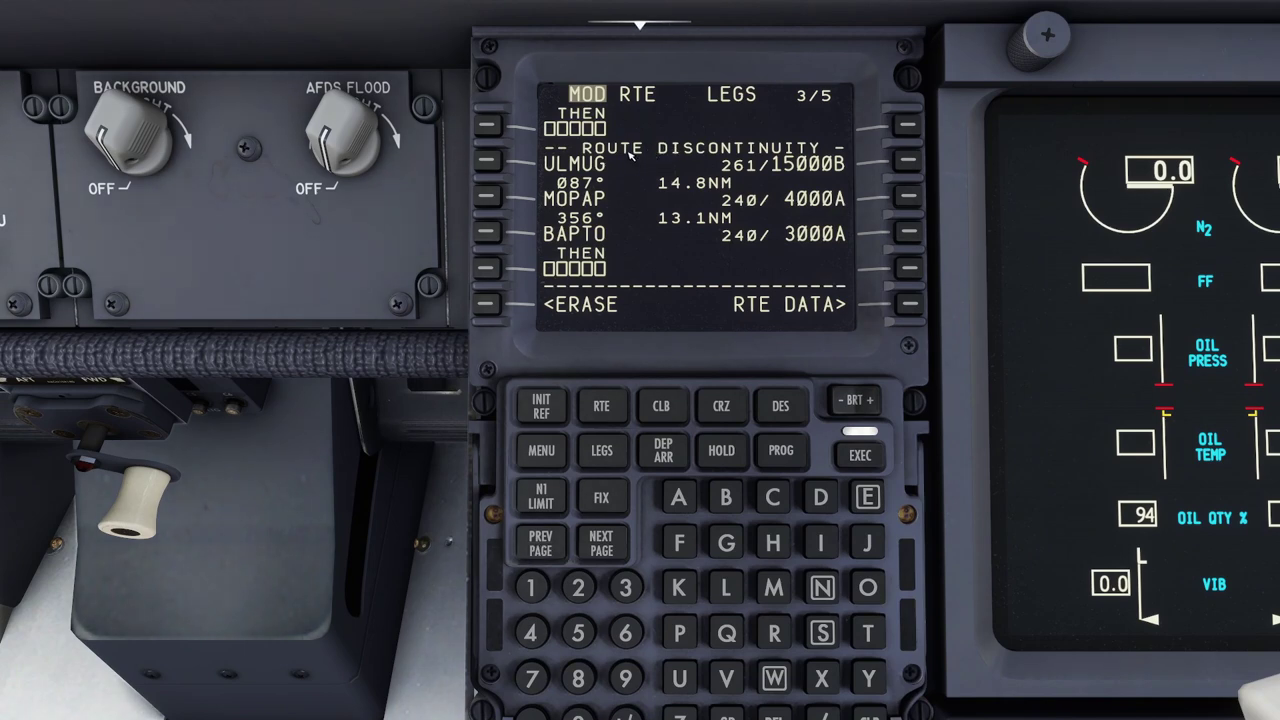
{"action": "left_click", "coordinate": [489, 161]}
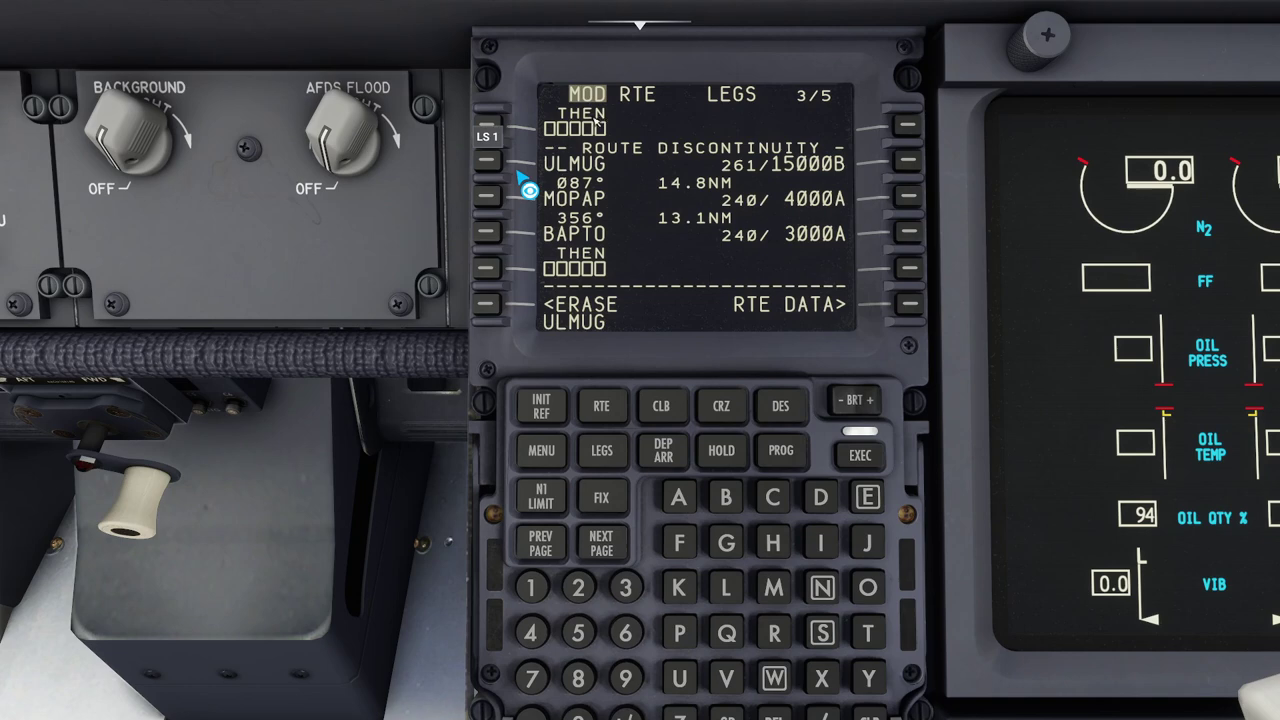
{"action": "left_click", "coordinate": [489, 127]}
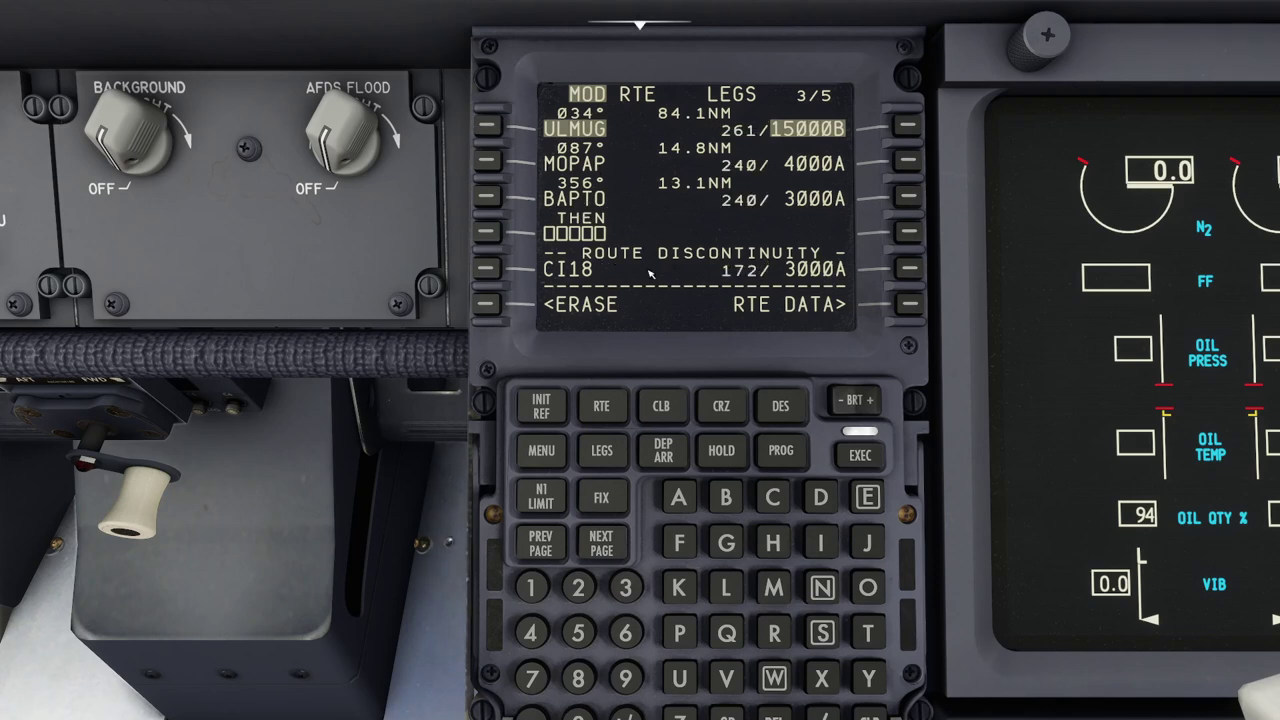
Close the second discontinuity by moving CI18 from LSK 5L to 4L, then execute.
{"action": "left_click", "coordinate": [493, 274]}
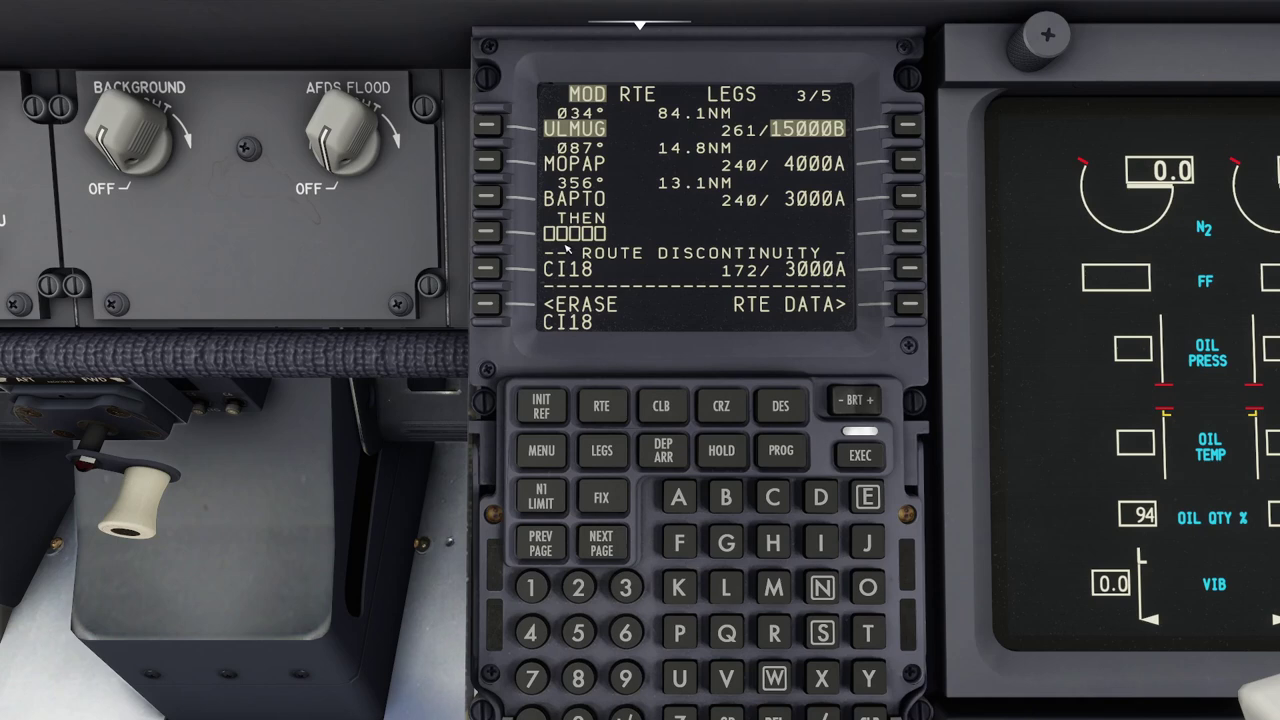
{"action": "left_click", "coordinate": [504, 232]}
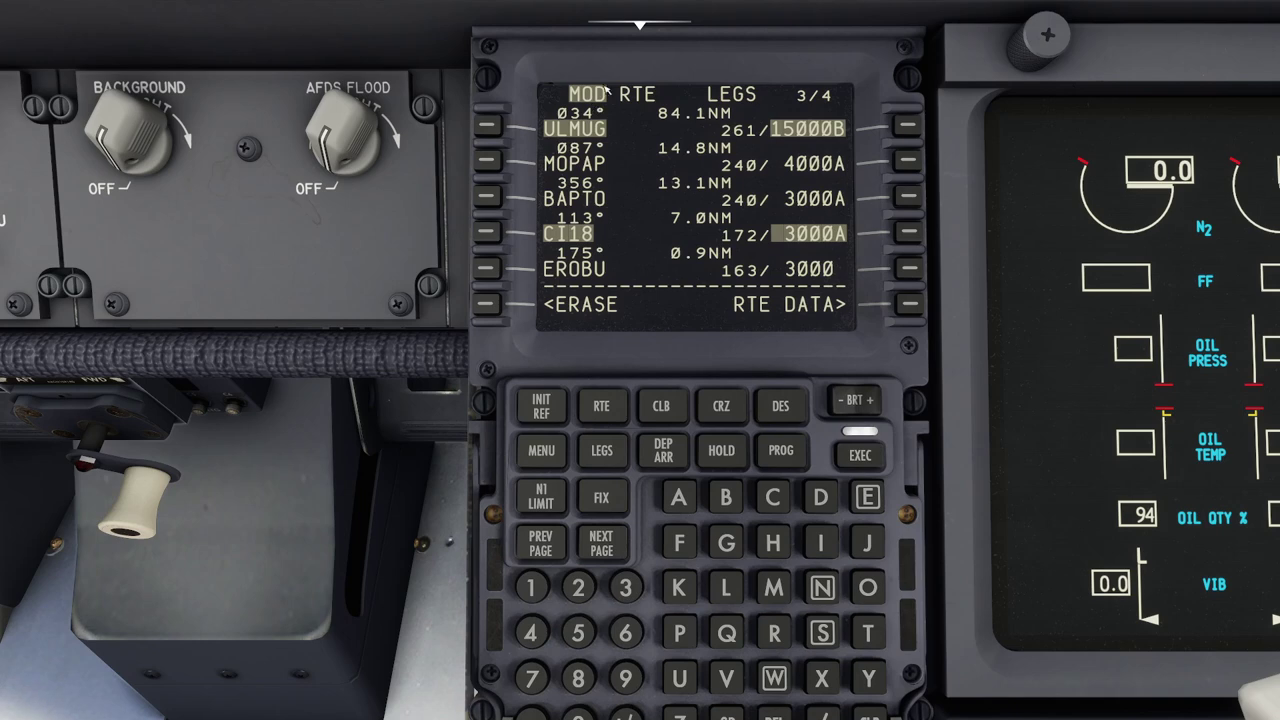
{"action": "left_click", "coordinate": [876, 459]}
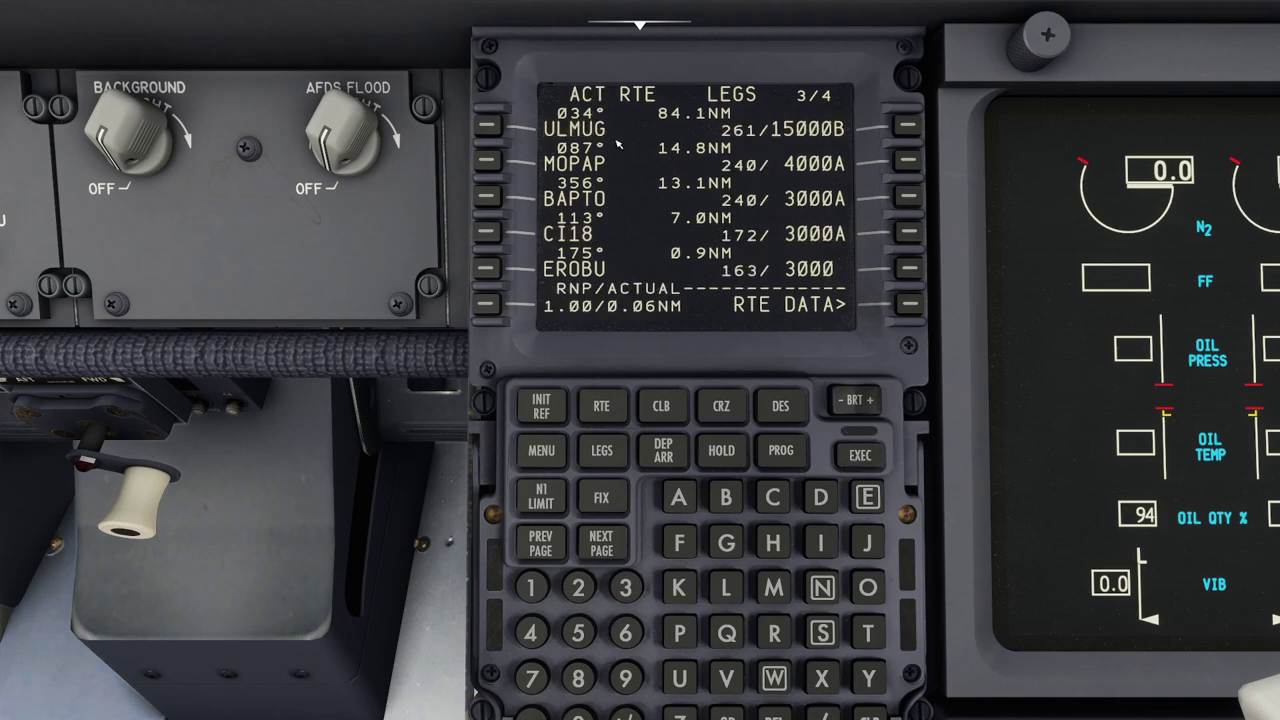
{"action": "scroll", "coordinate": [630, 218], "scroll_direction": "down", "scroll_amount": 3}
Check the ND, page the active legs from the TOR hold back to SSW01, and show PROGRESS 1/4.
{"action": "left_click_drag", "start_coordinate": [630, 218], "coordinate": [536, 315]}
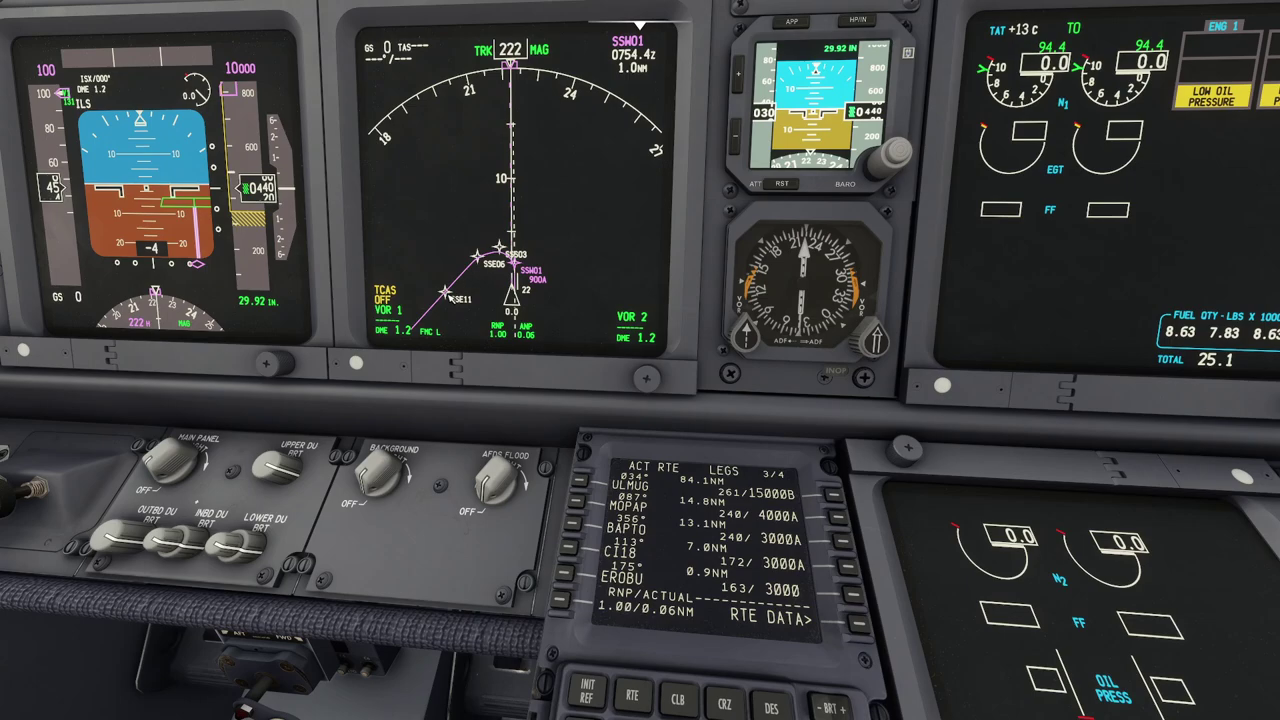
{"action": "left_click_drag", "start_coordinate": [565, 262], "coordinate": [565, 218]}
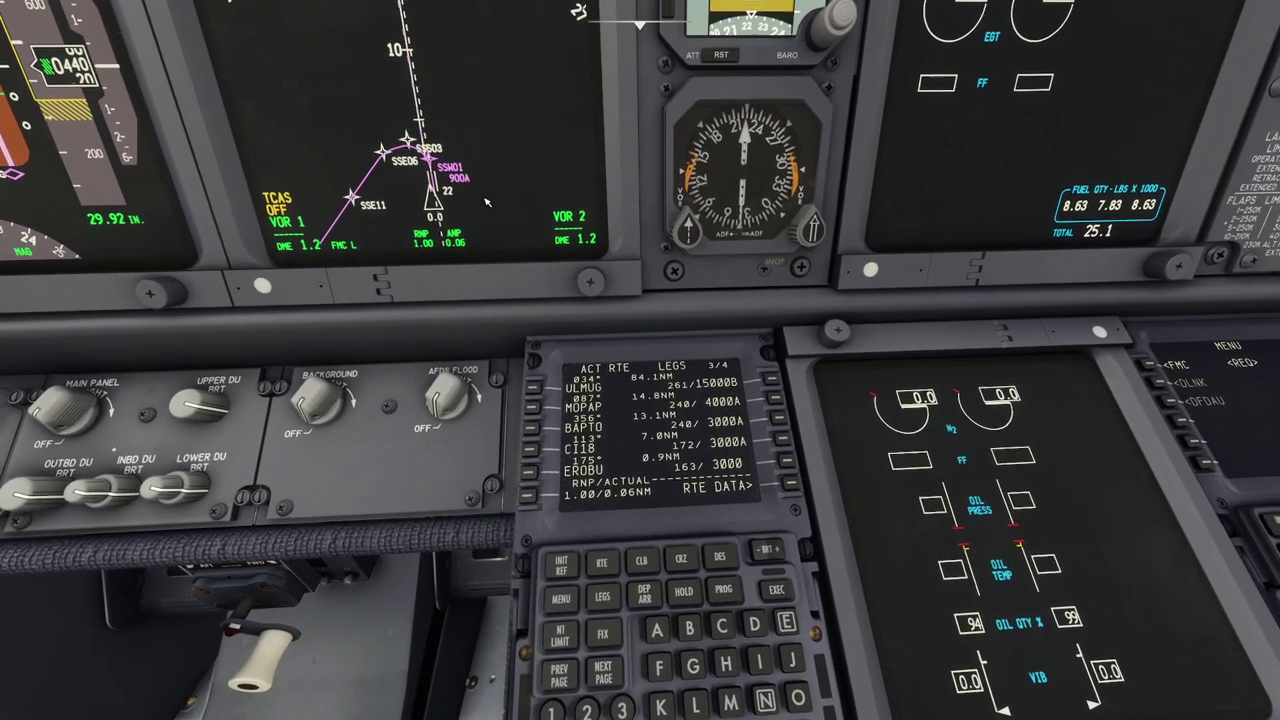
{"action": "scroll", "coordinate": [565, 218], "scroll_direction": "up", "scroll_amount": 3}
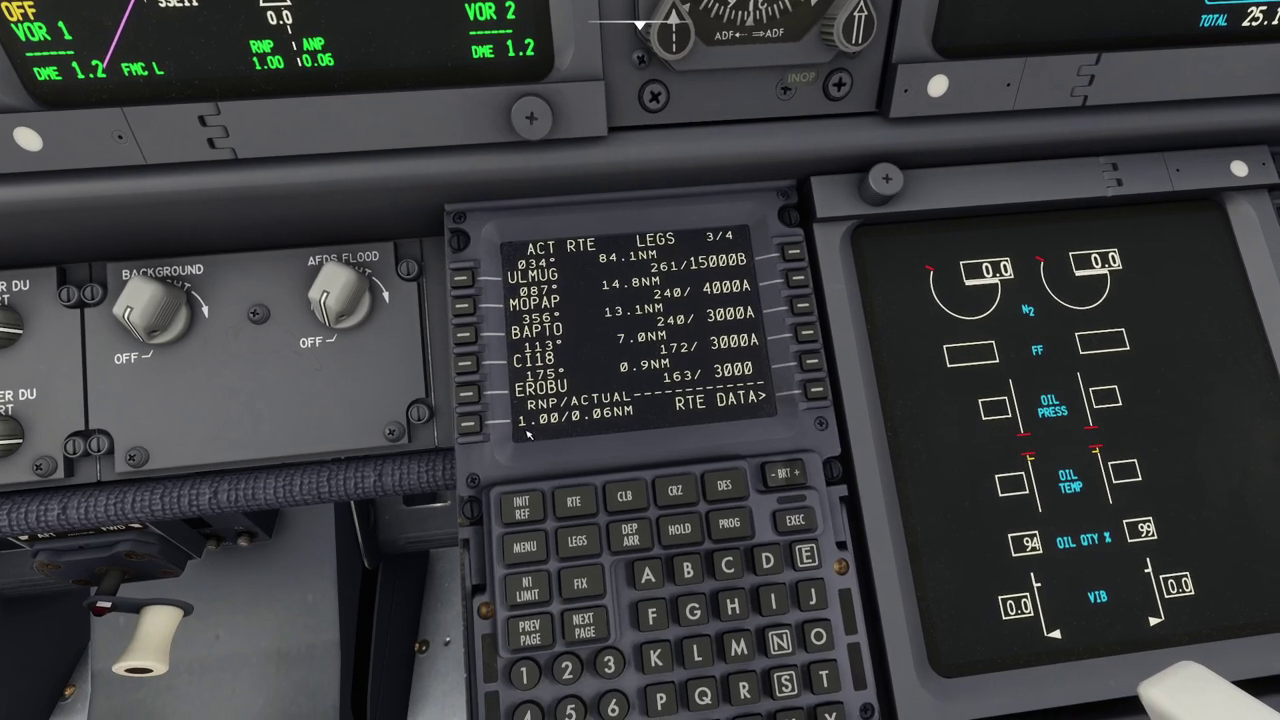
{"action": "left_click", "coordinate": [588, 626]}
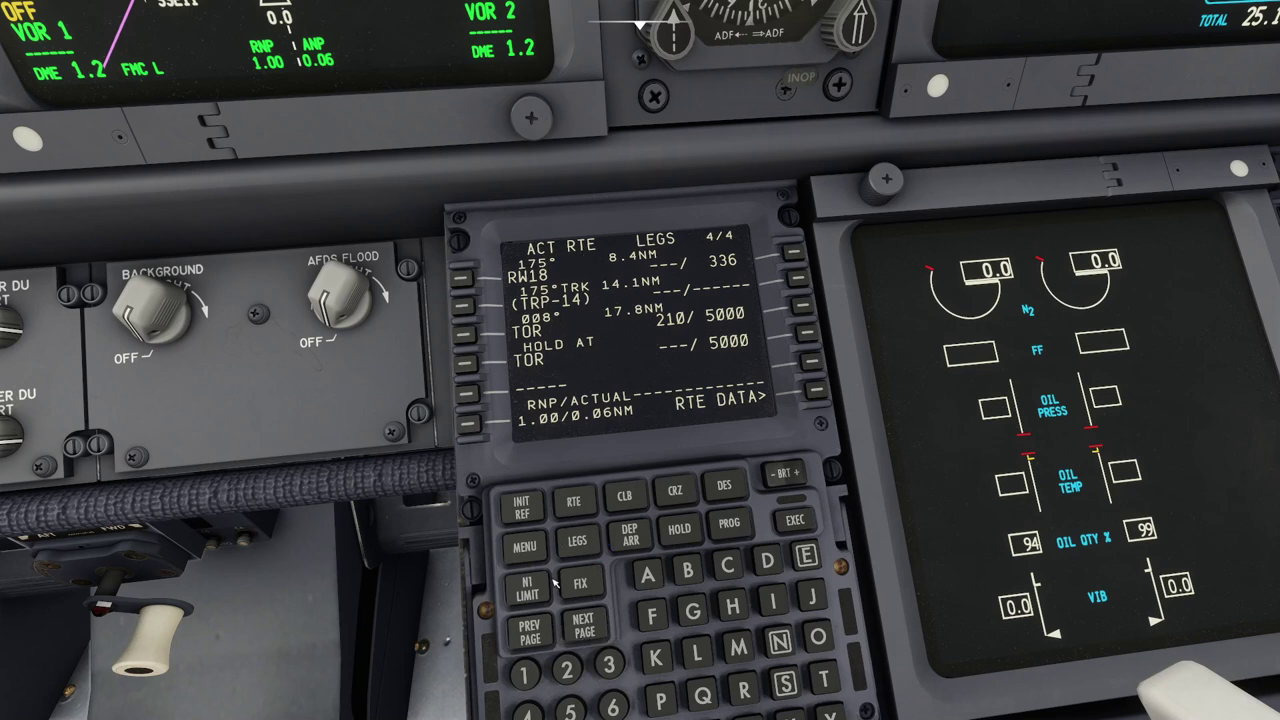
{"action": "left_click", "coordinate": [540, 632]}
{"action": "left_click", "coordinate": [540, 632]}
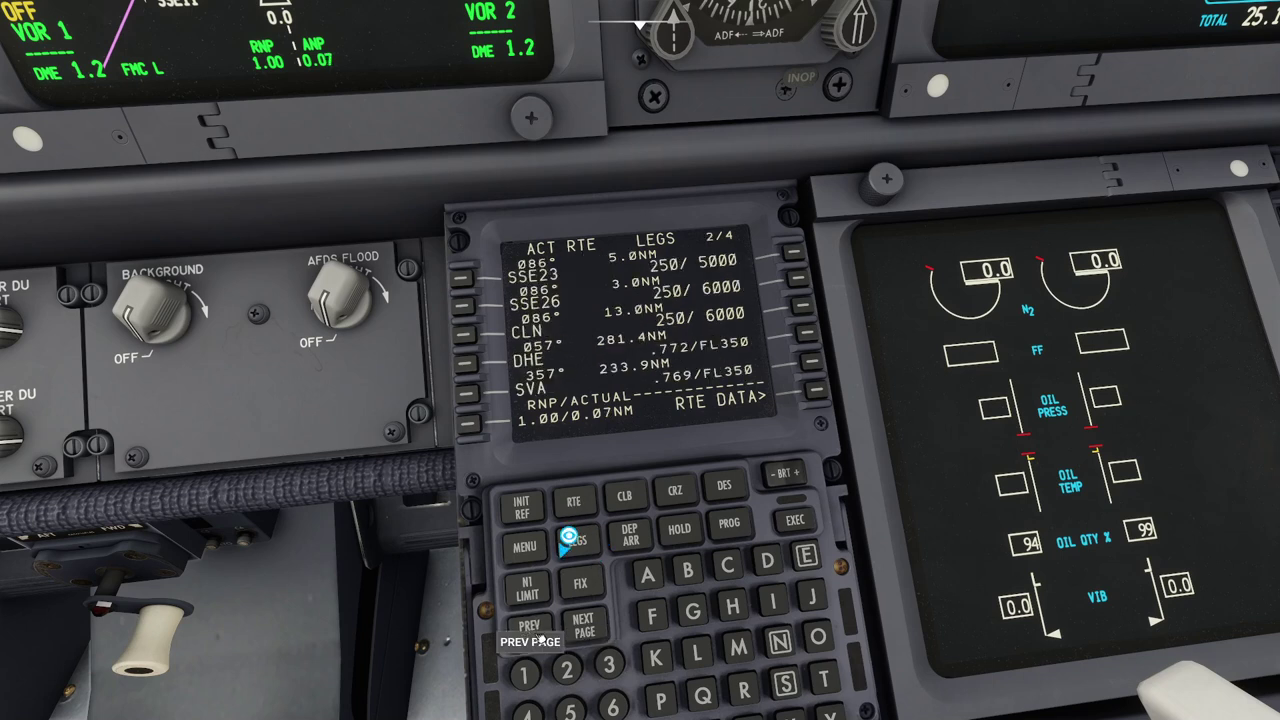
{"action": "left_click", "coordinate": [540, 634]}
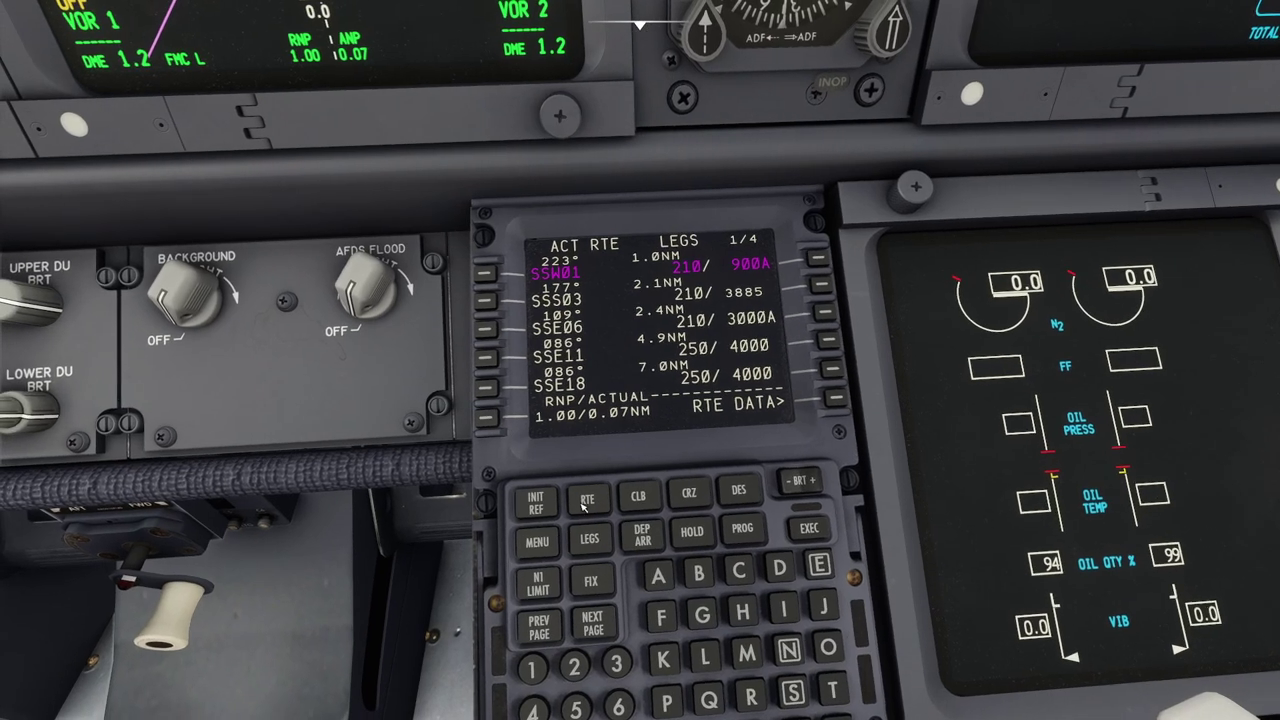
{"action": "left_click", "coordinate": [744, 532]}
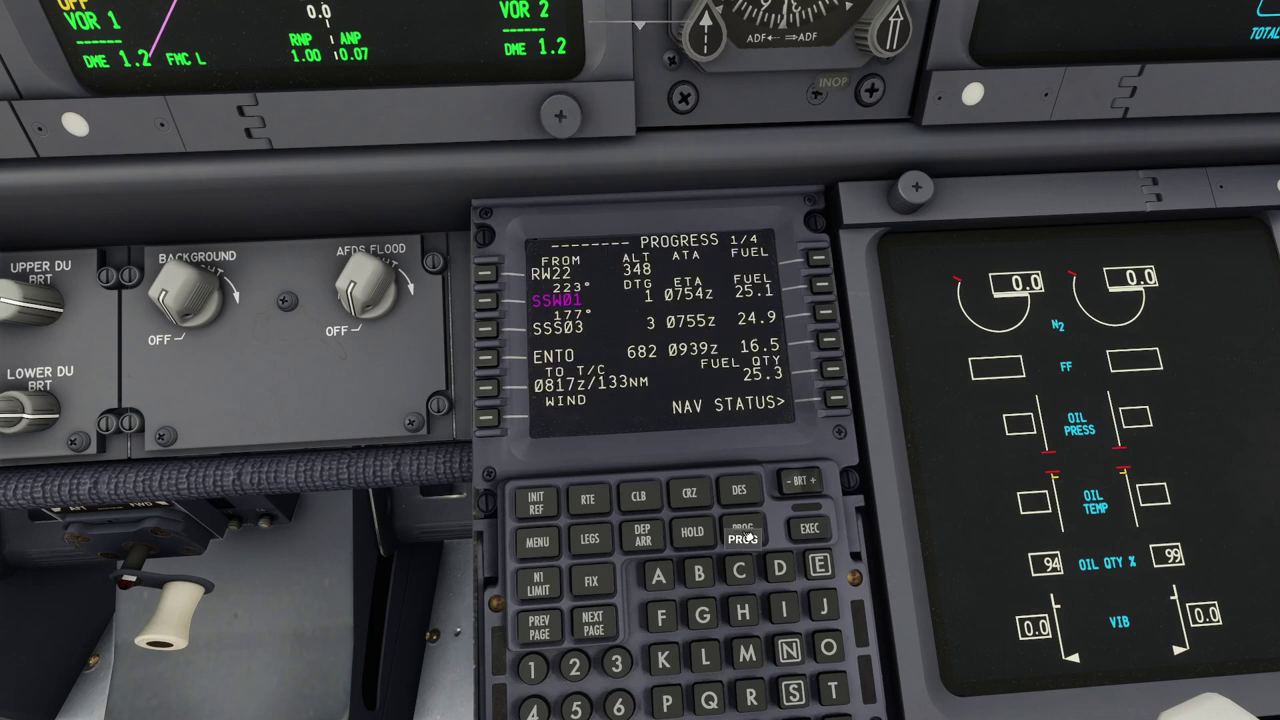
{"action": "left_click", "coordinate": [590, 541]}
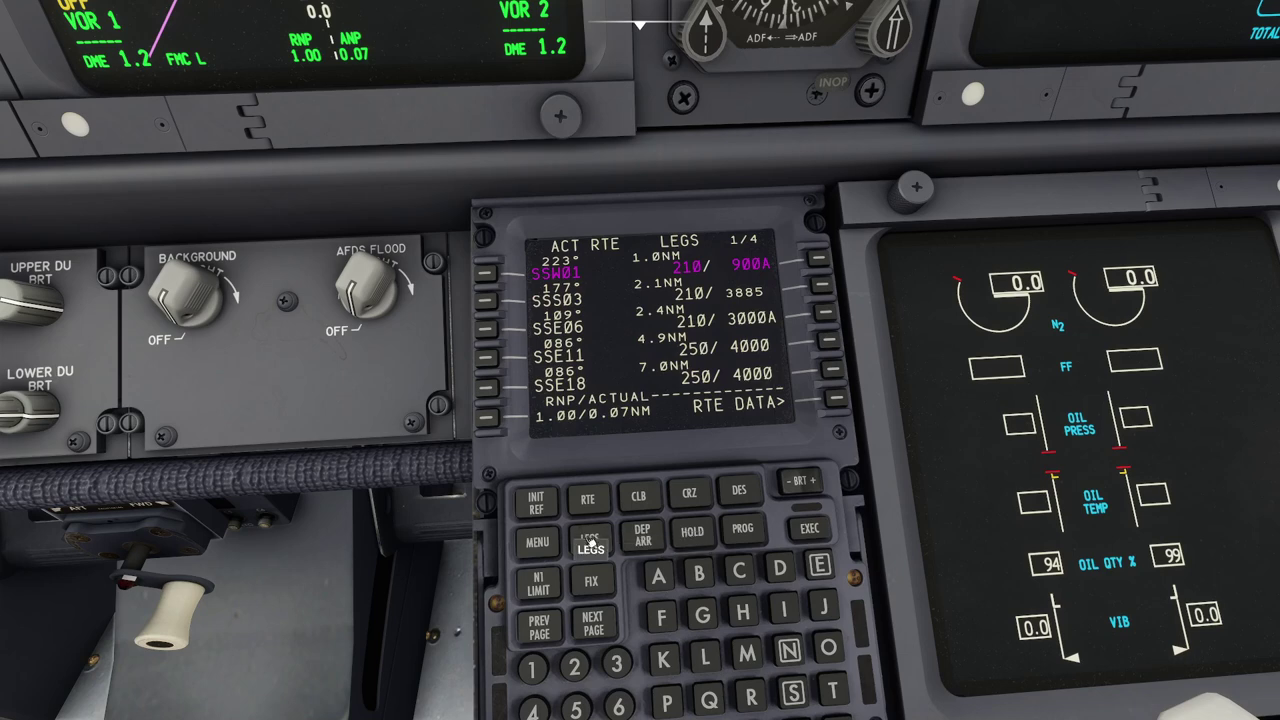
{"action": "left_click", "coordinate": [590, 500]}
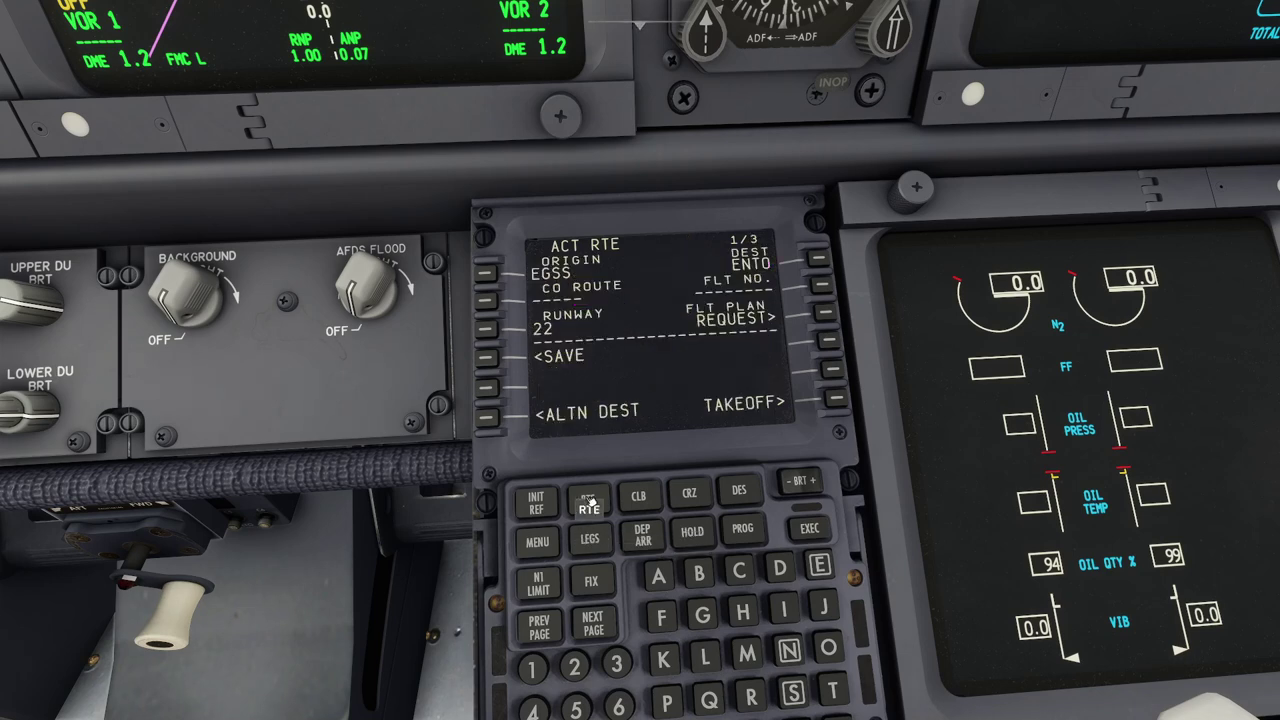
{"action": "left_click", "coordinate": [590, 541]}
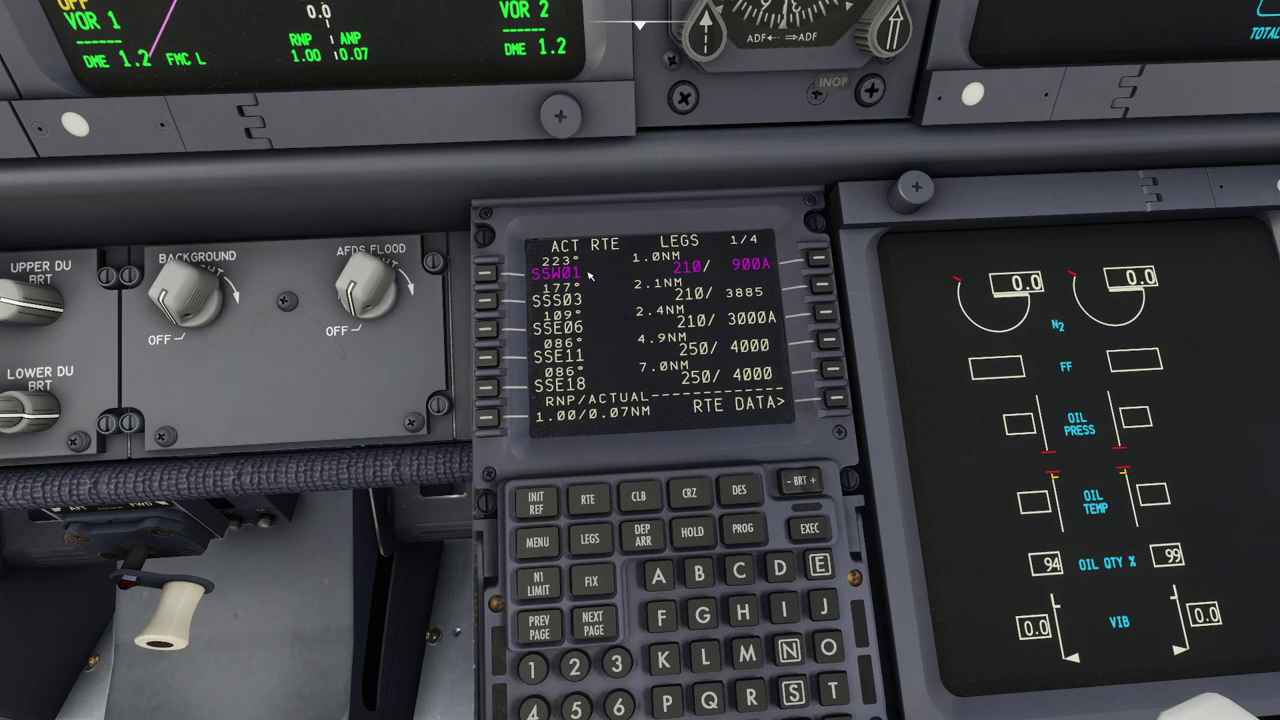
{"action": "left_click", "coordinate": [744, 530]}
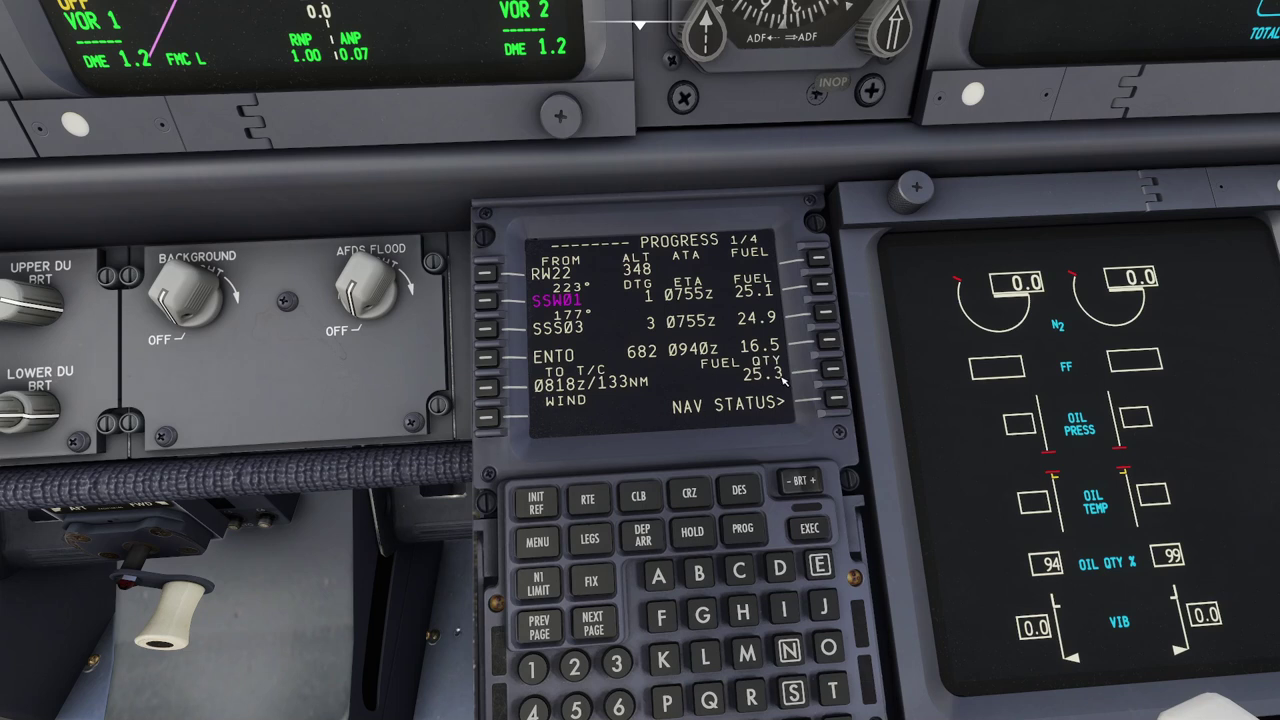
{"action": "left_click", "coordinate": [590, 620]}
{"action": "left_click", "coordinate": [536, 626]}
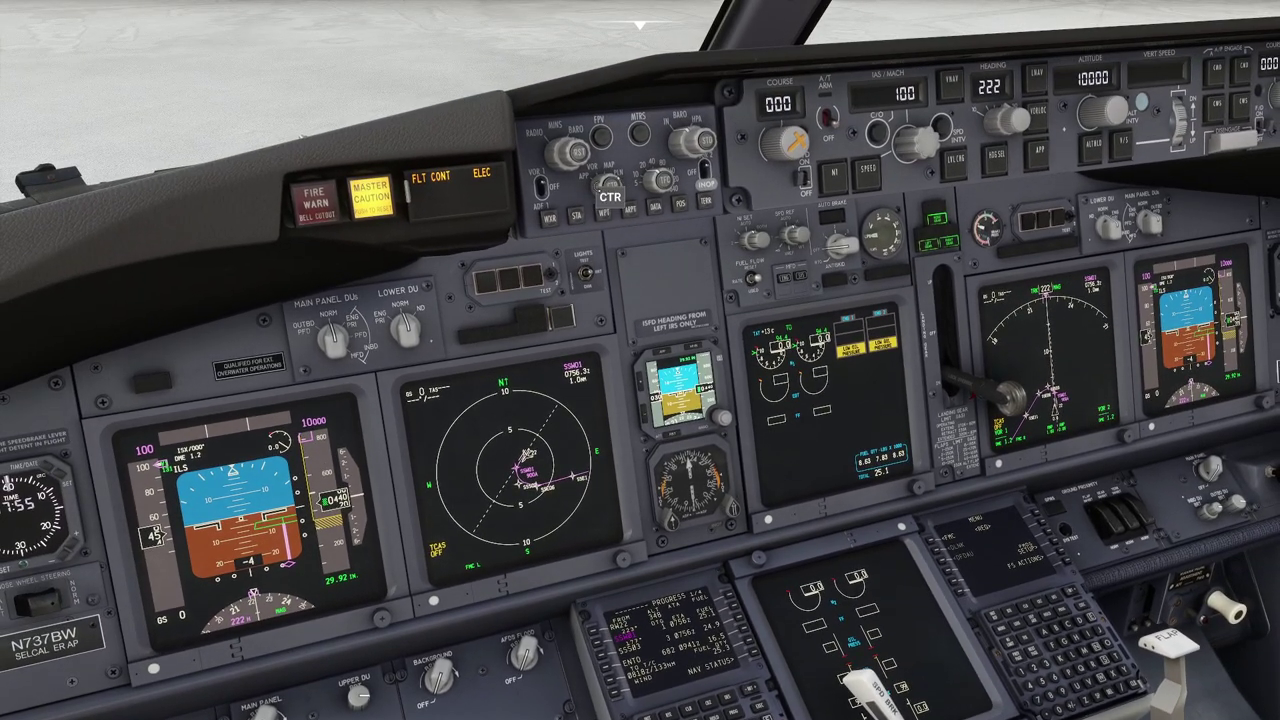
Cycle the captain's EFIS mode through MAP, VOR and APP, settling on expanded MAP with SSW01 ahead.
{"action": "left_click", "coordinate": [626, 186]}
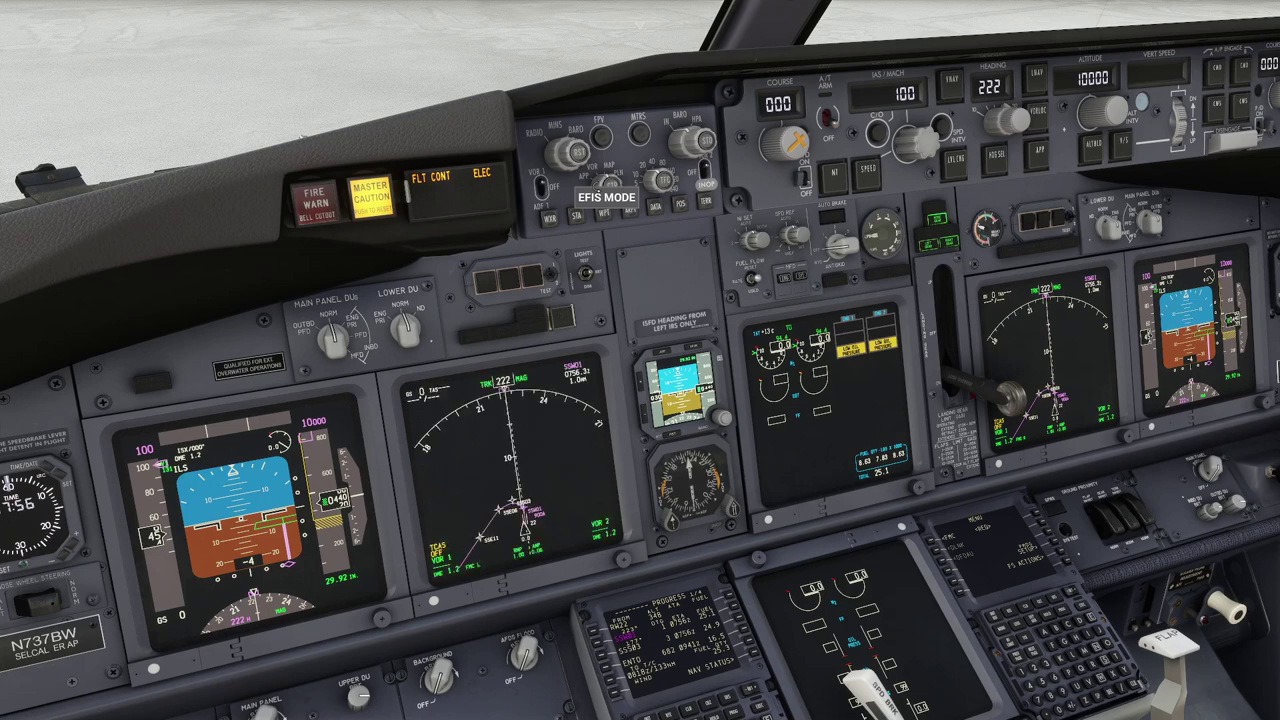
{"action": "left_click", "coordinate": [606, 184]}
{"action": "left_click", "coordinate": [606, 184]}
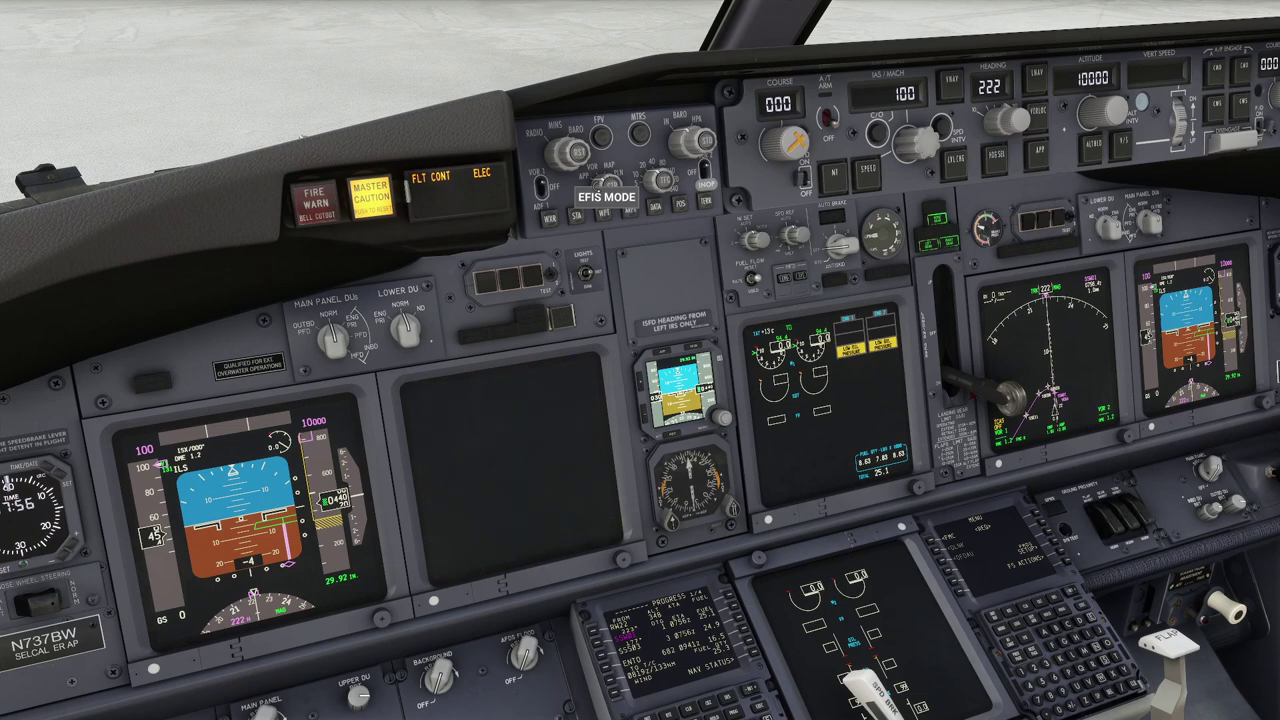
{"action": "left_click", "coordinate": [604, 184]}
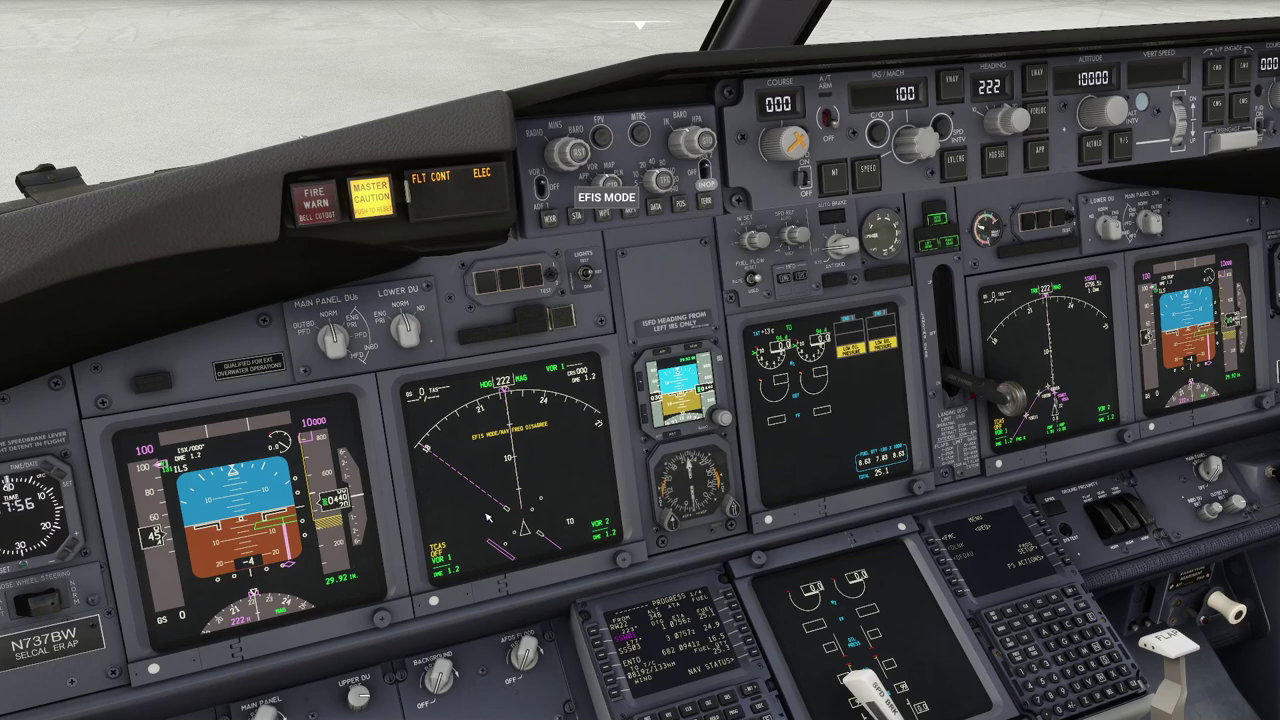
{"action": "left_click", "coordinate": [605, 184]}
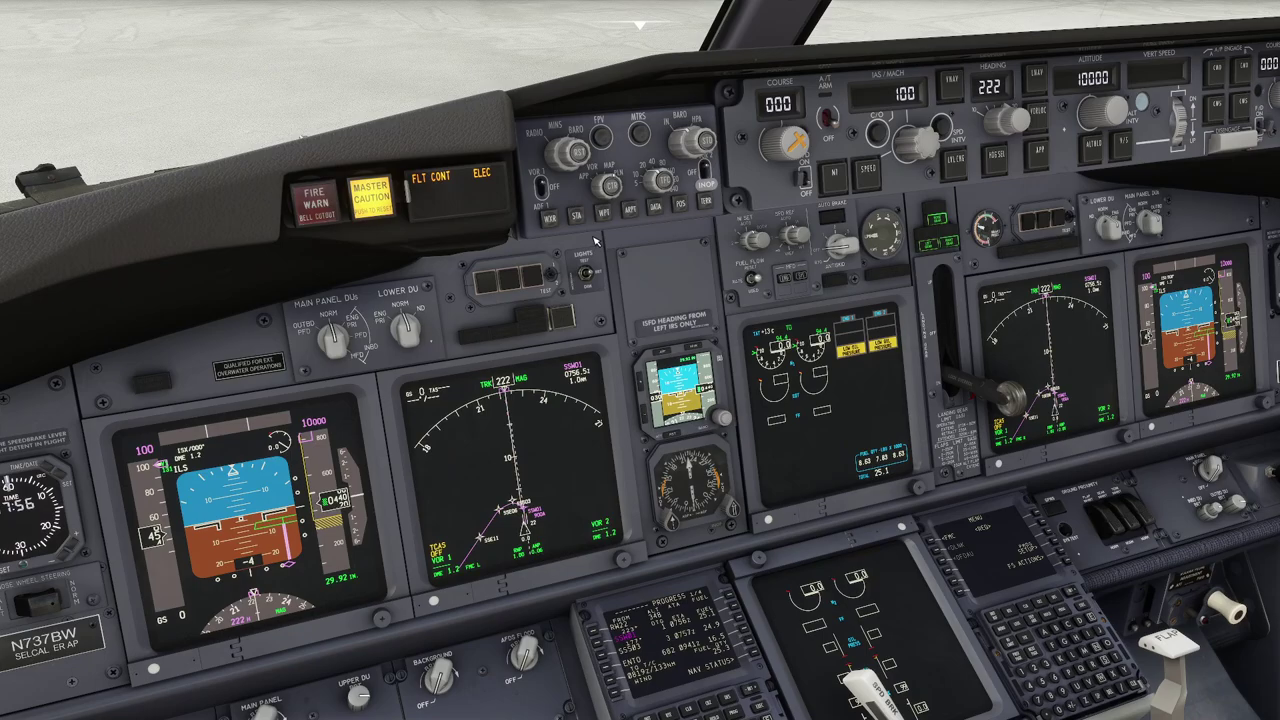
{"action": "scroll", "coordinate": [537, 537], "scroll_direction": "up", "scroll_amount": 5}
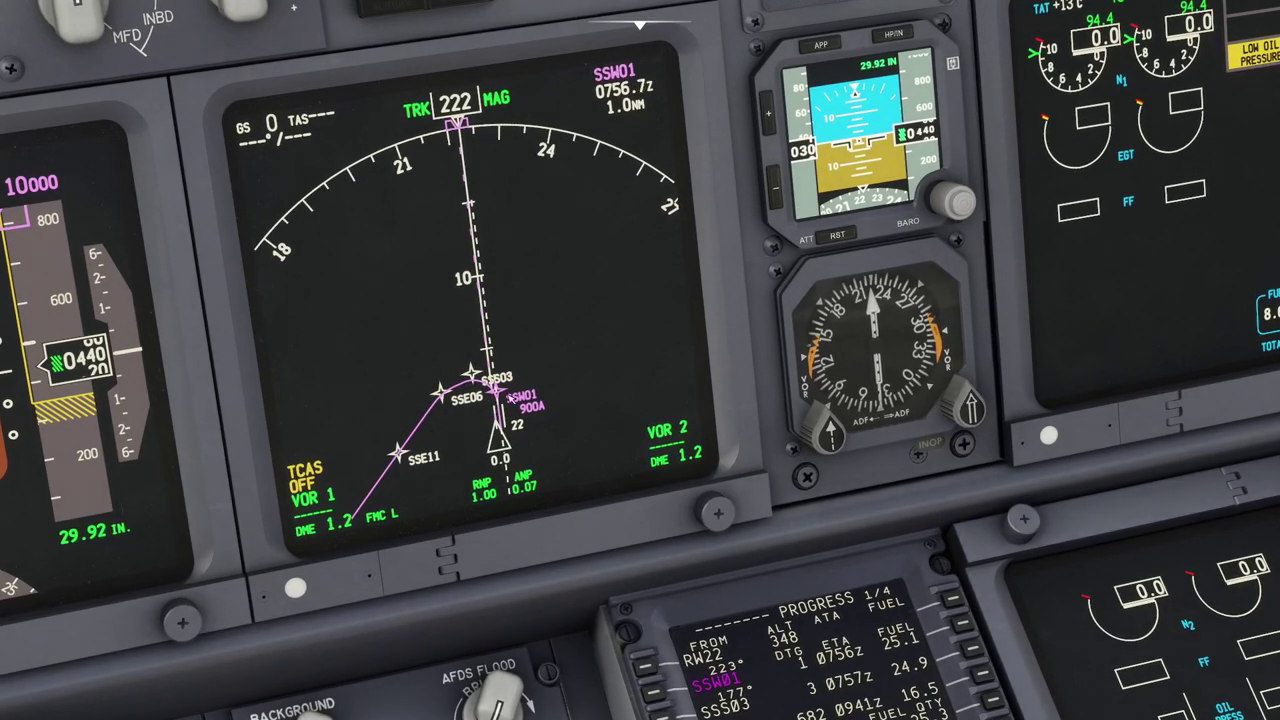
{"action": "scroll", "coordinate": [518, 352], "scroll_direction": "down", "scroll_amount": 5}
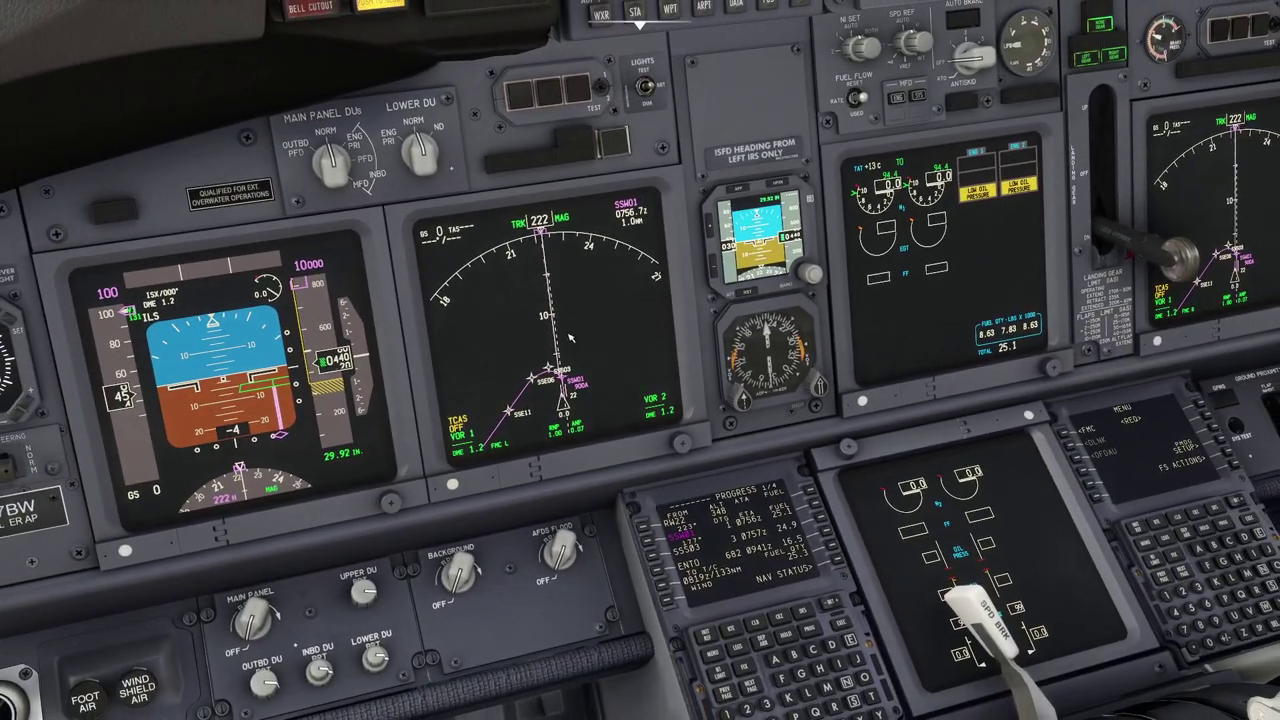